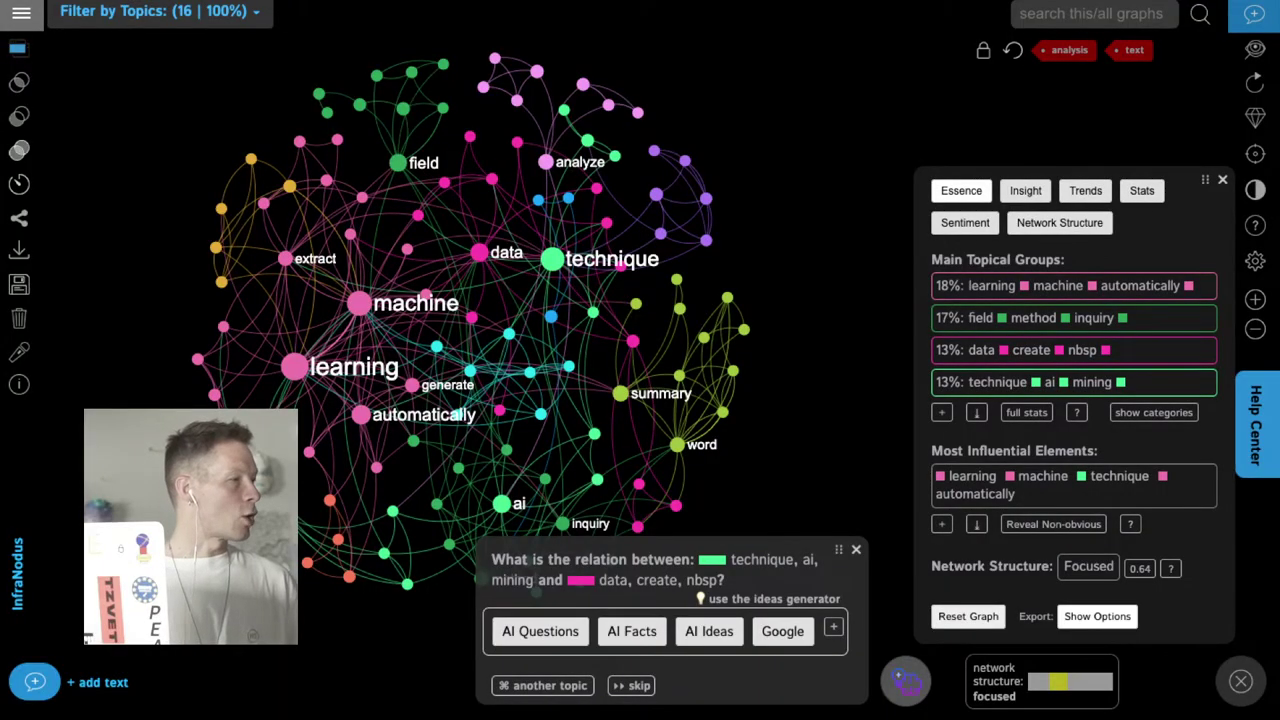
Step: Start a new graph and choose to explore a topic by studying existing discourse
click(21, 12)
click(39, 107)
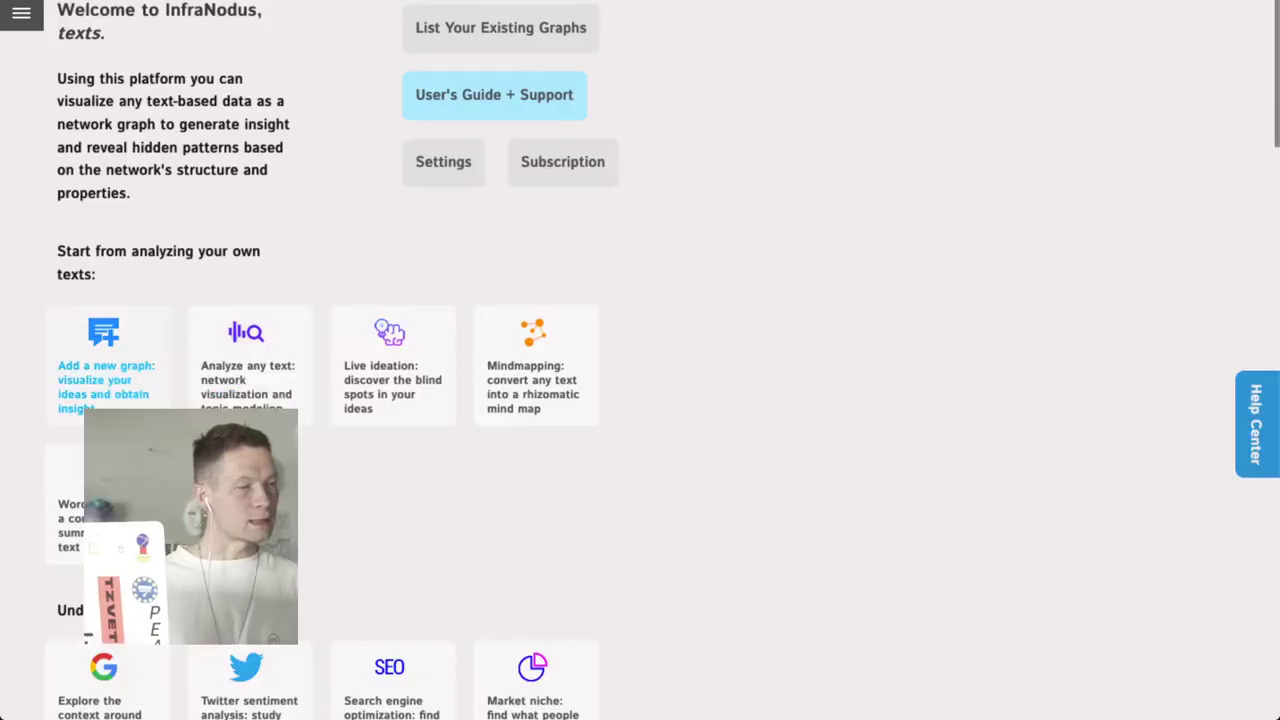
click(103, 380)
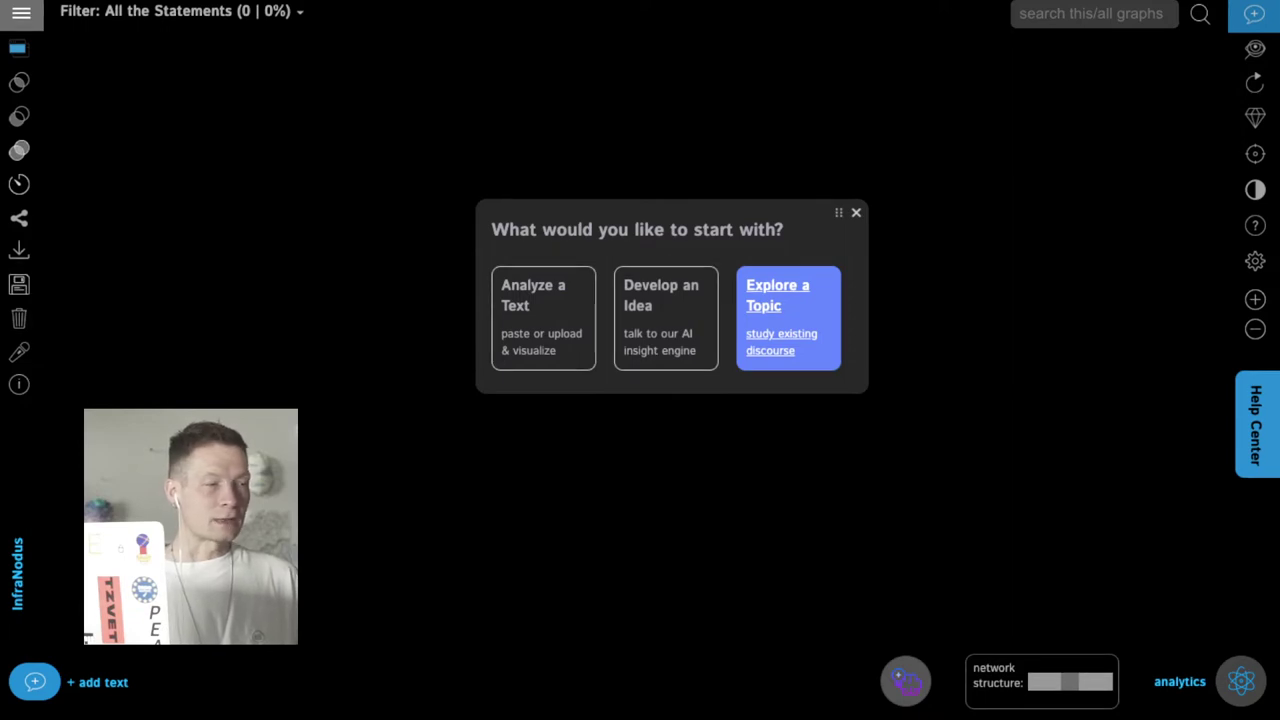
click(785, 342)
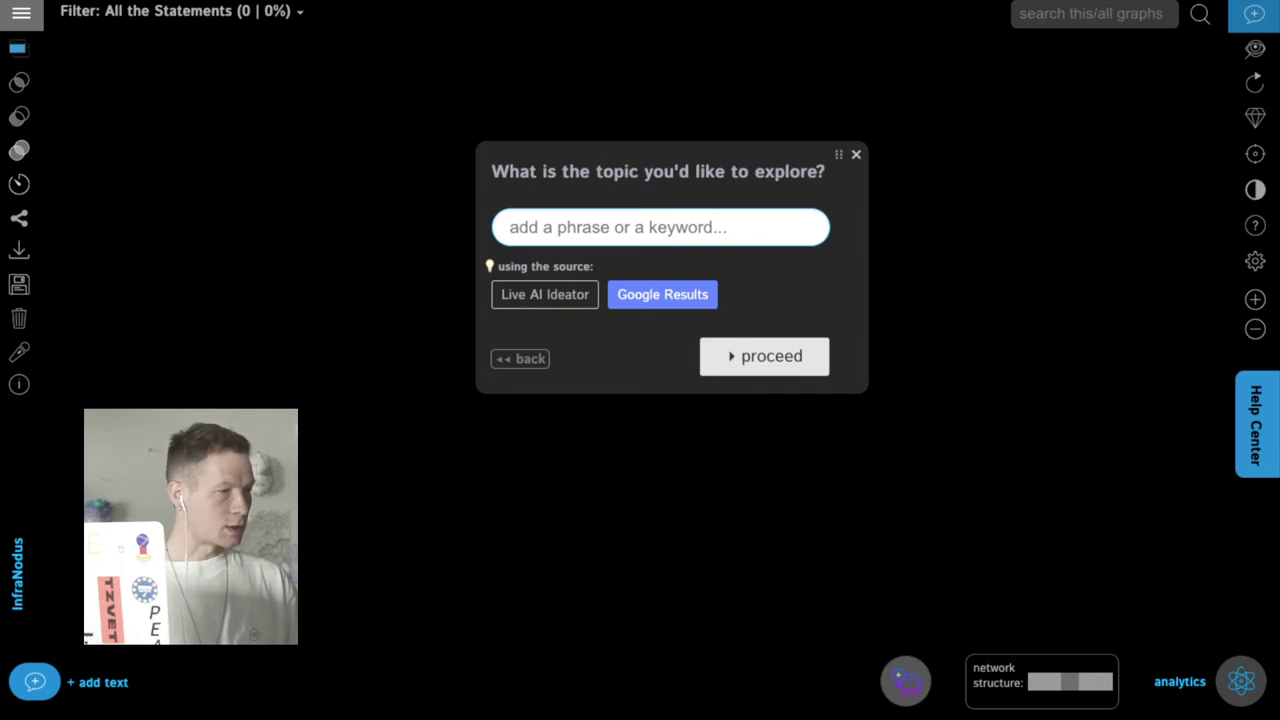
Step: Set "machine learning" as the topic to explore, using the Live AI Ideator as source, and generate the initial graph
text(machine learning)
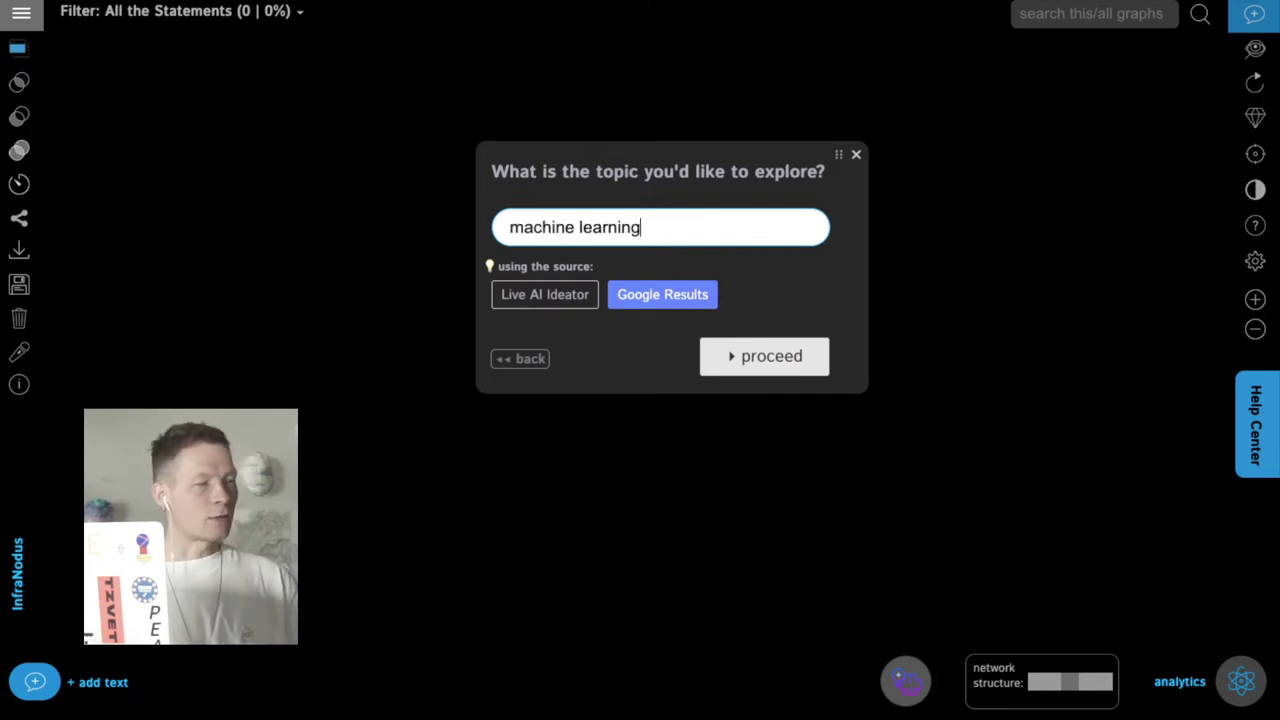
key(Tab)
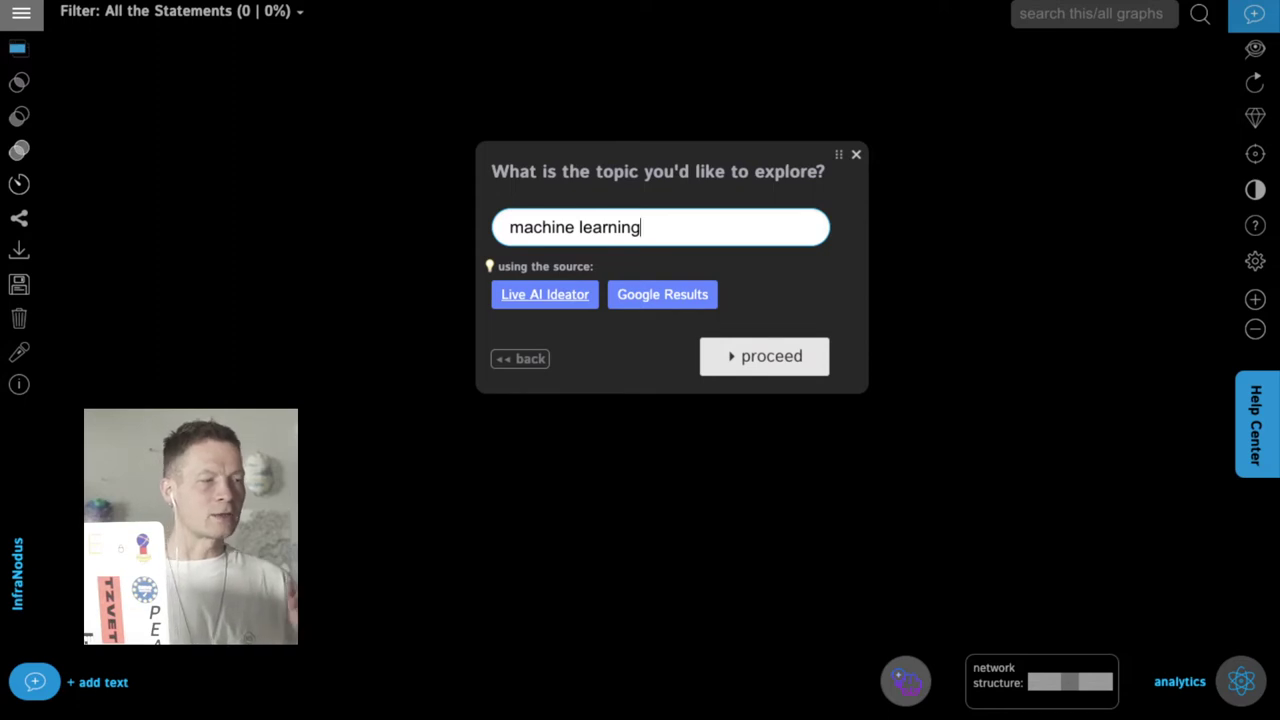
key(Tab)
key(shift+Tab)
key(shift+Tab)
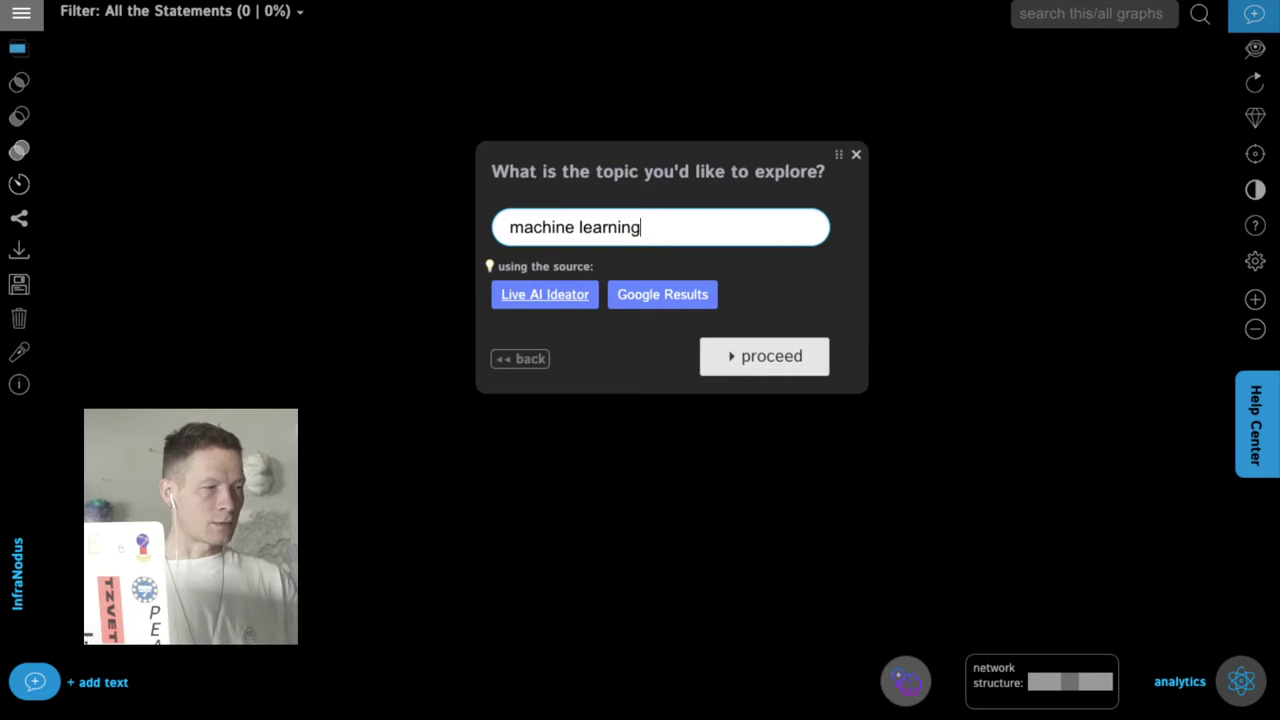
click(545, 295)
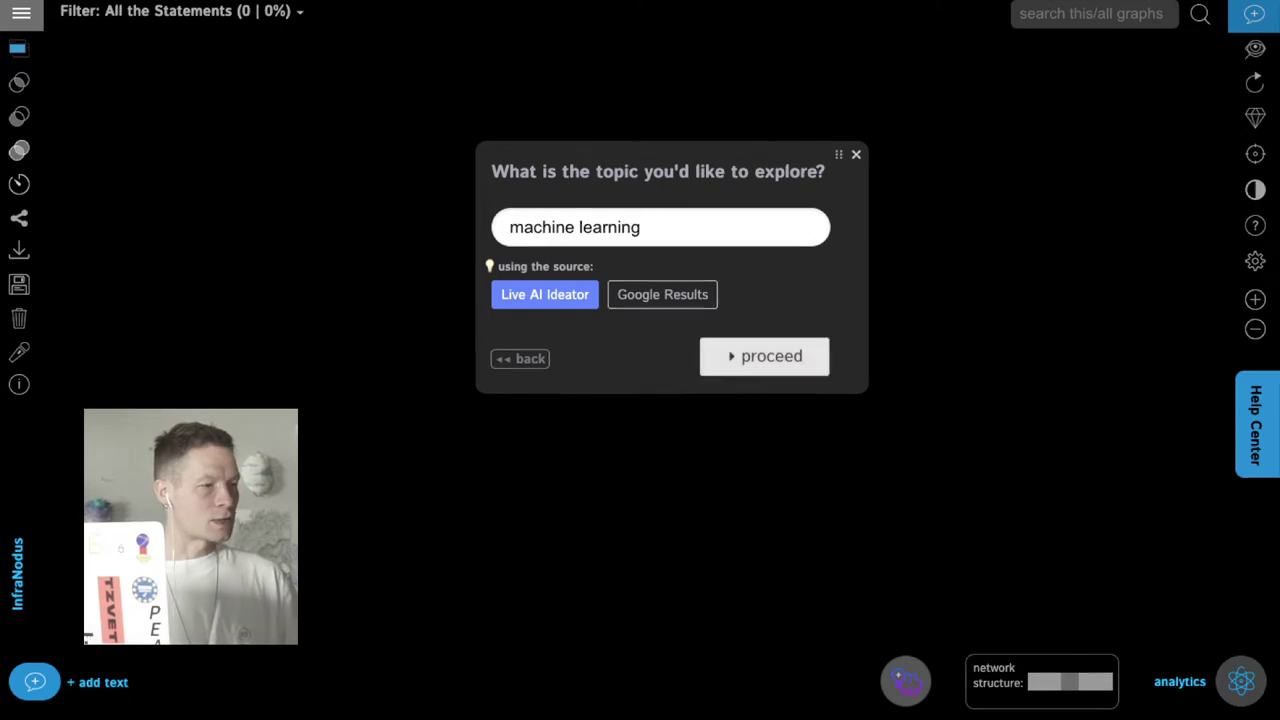
click(764, 357)
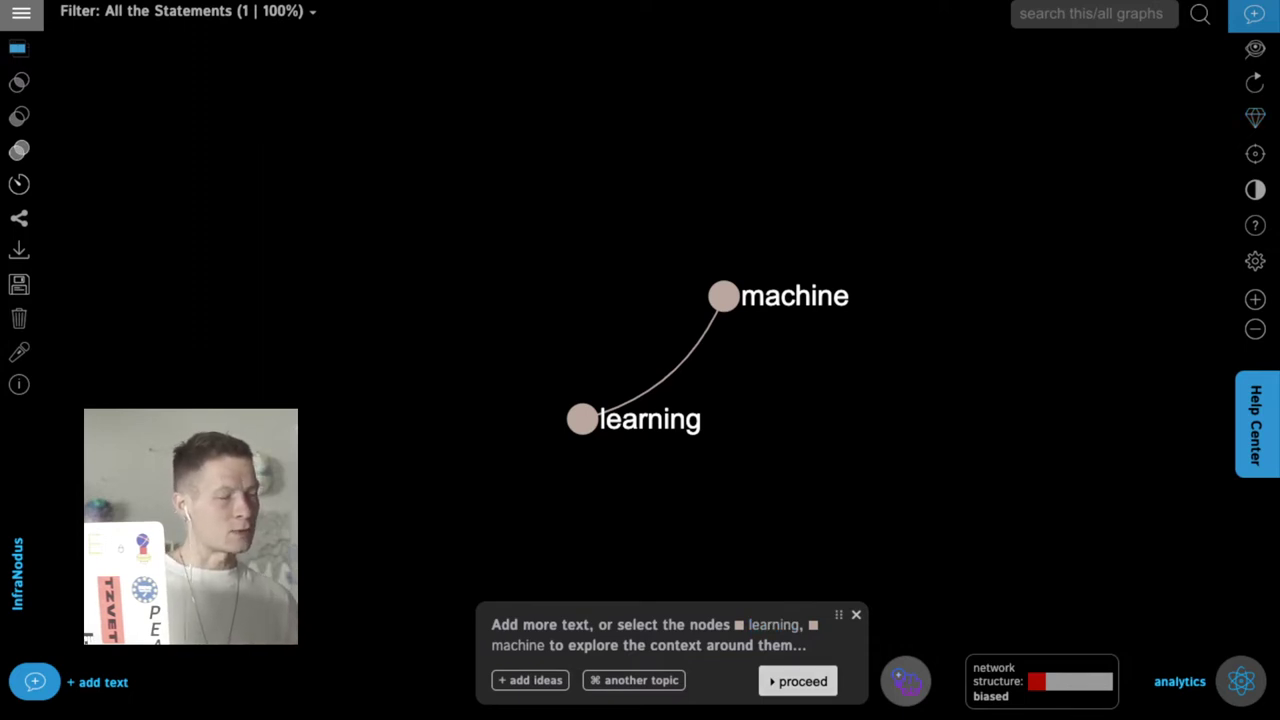
Step: Generate AI facts around the learning and machine nodes and save several of them to the graph
click(798, 681)
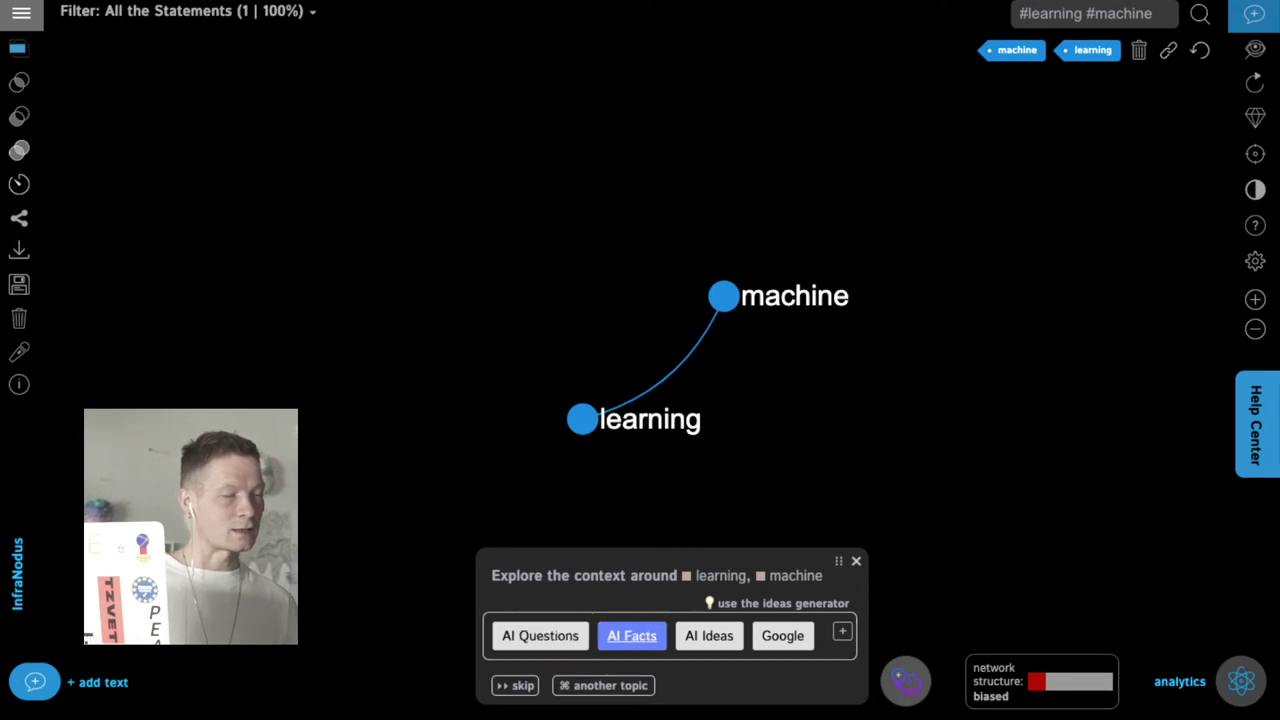
click(632, 636)
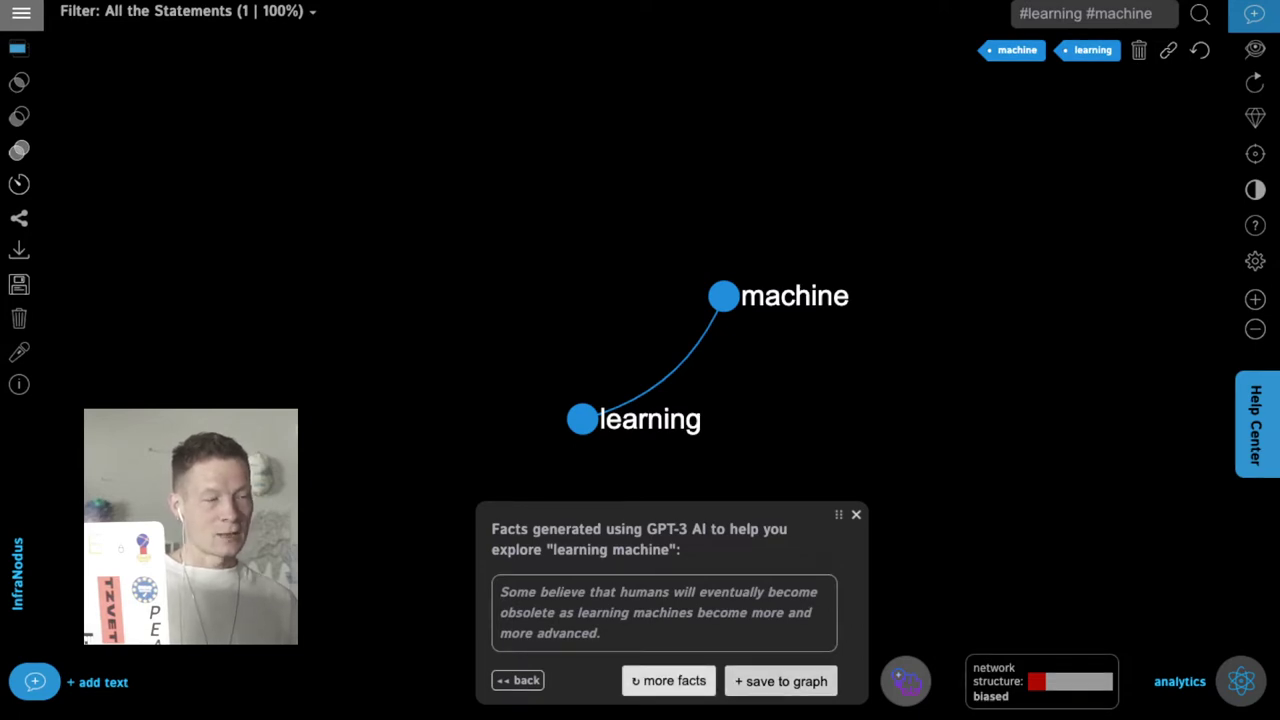
click(781, 681)
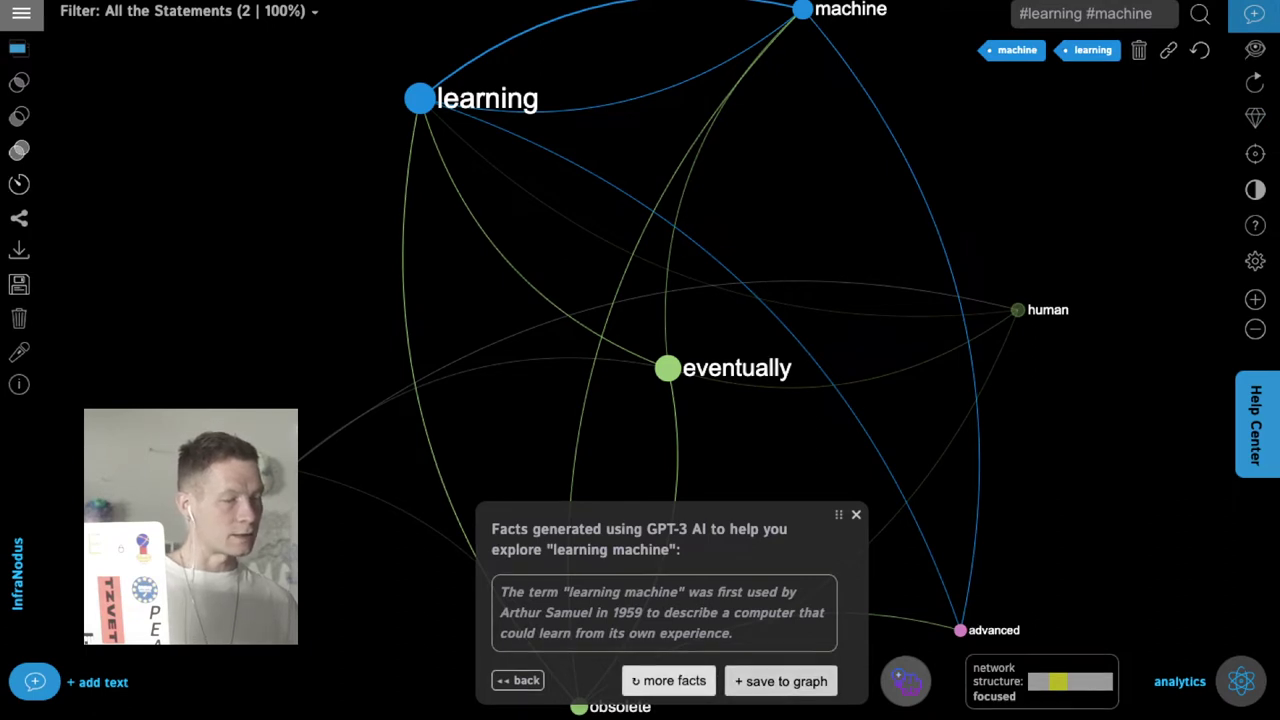
click(781, 681)
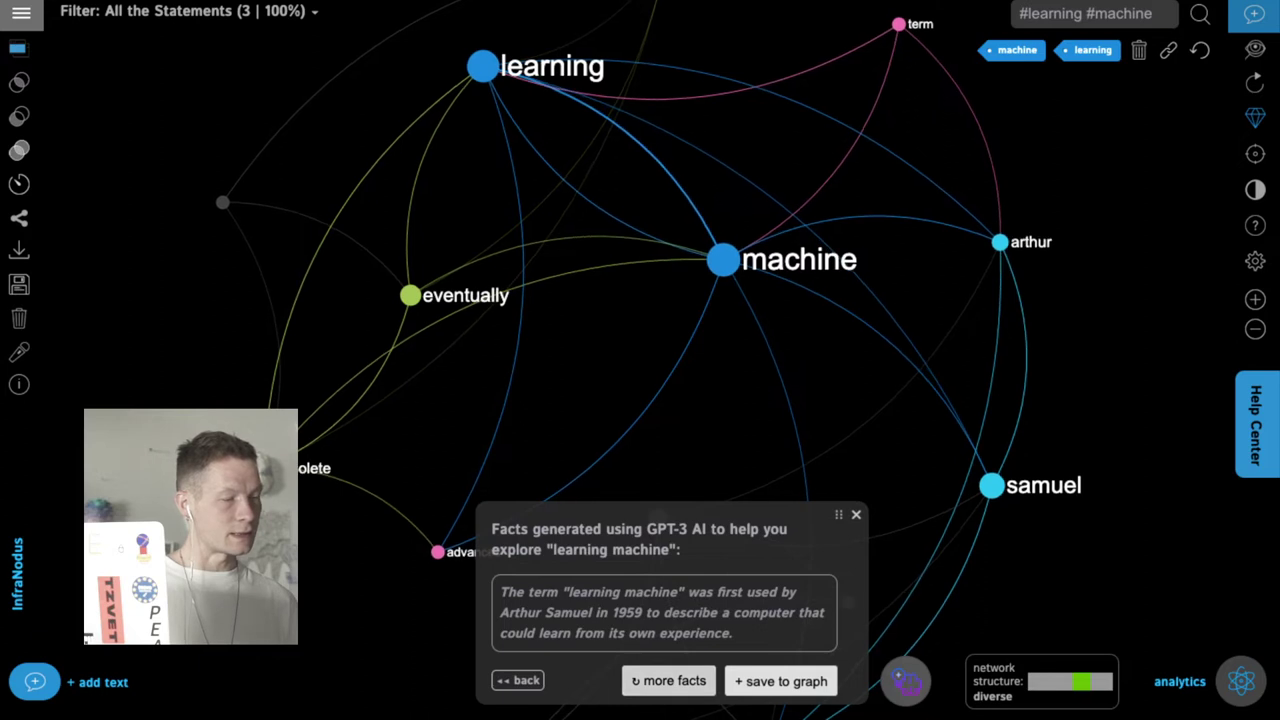
click(668, 681)
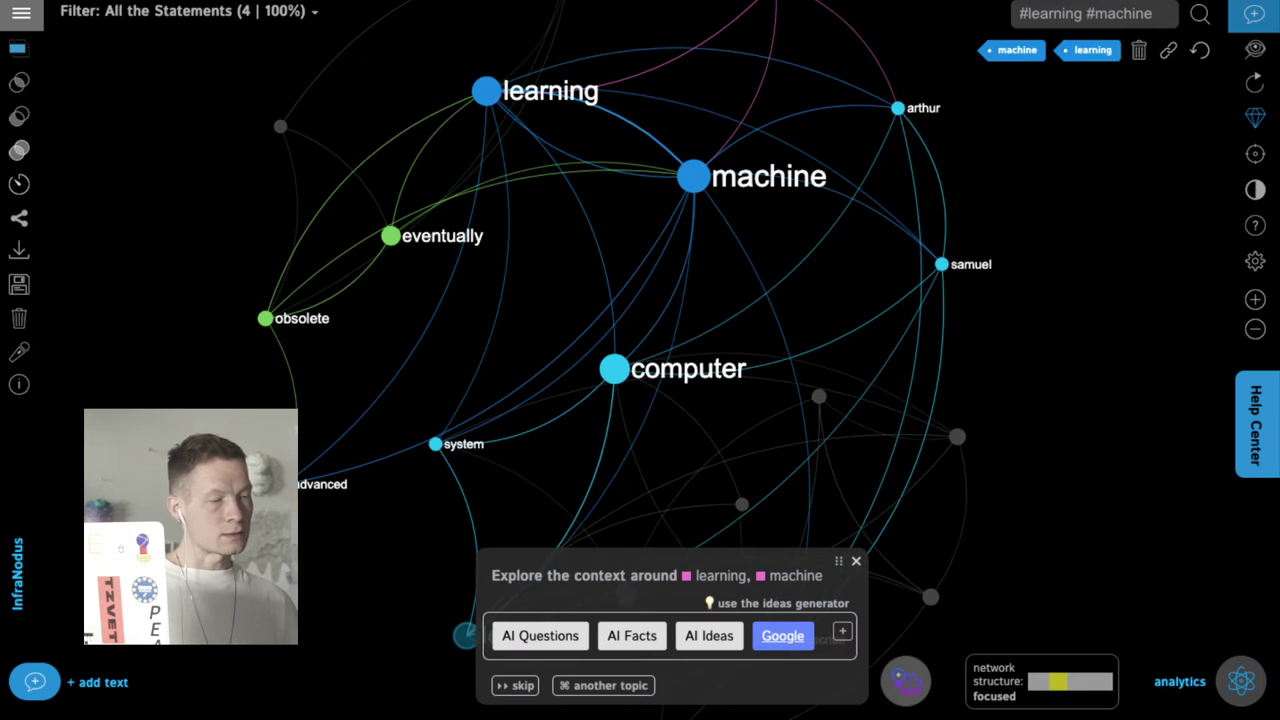
Step: Retrieve Google results for learning and machine, and save the Hyland, Wikipedia and Coursera snippets to the graph
click(783, 636)
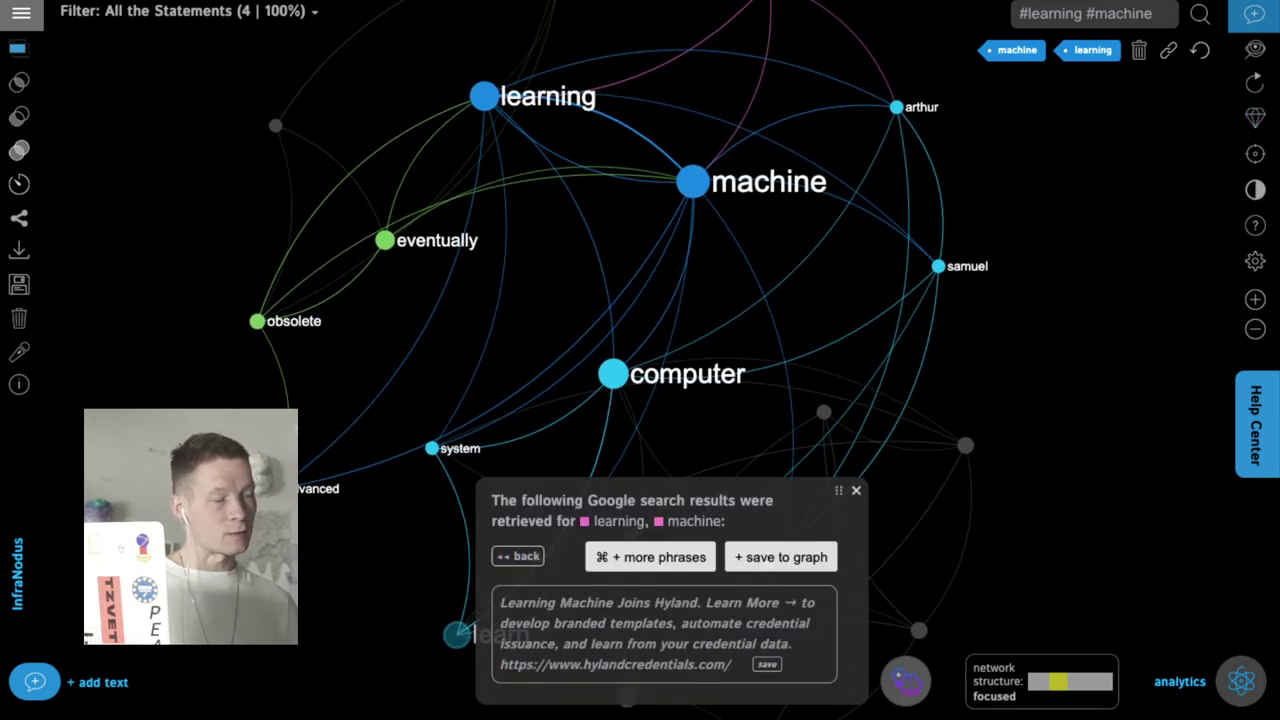
click(781, 557)
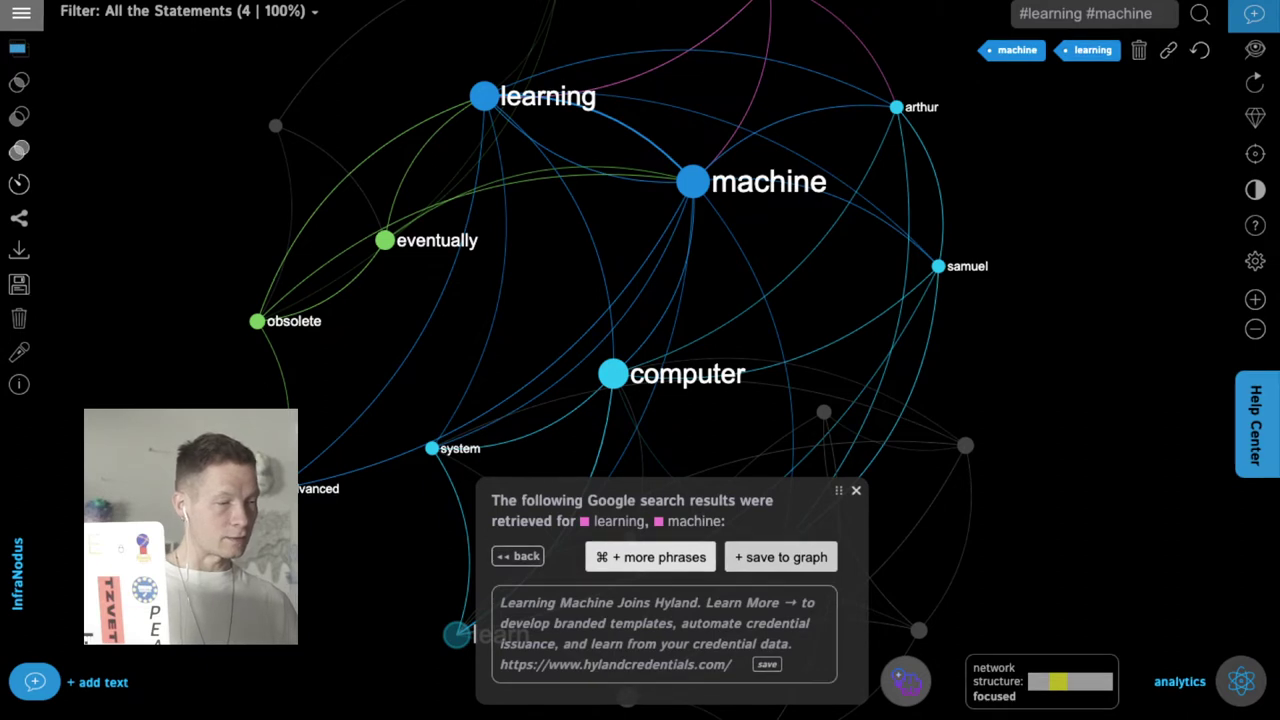
click(650, 557)
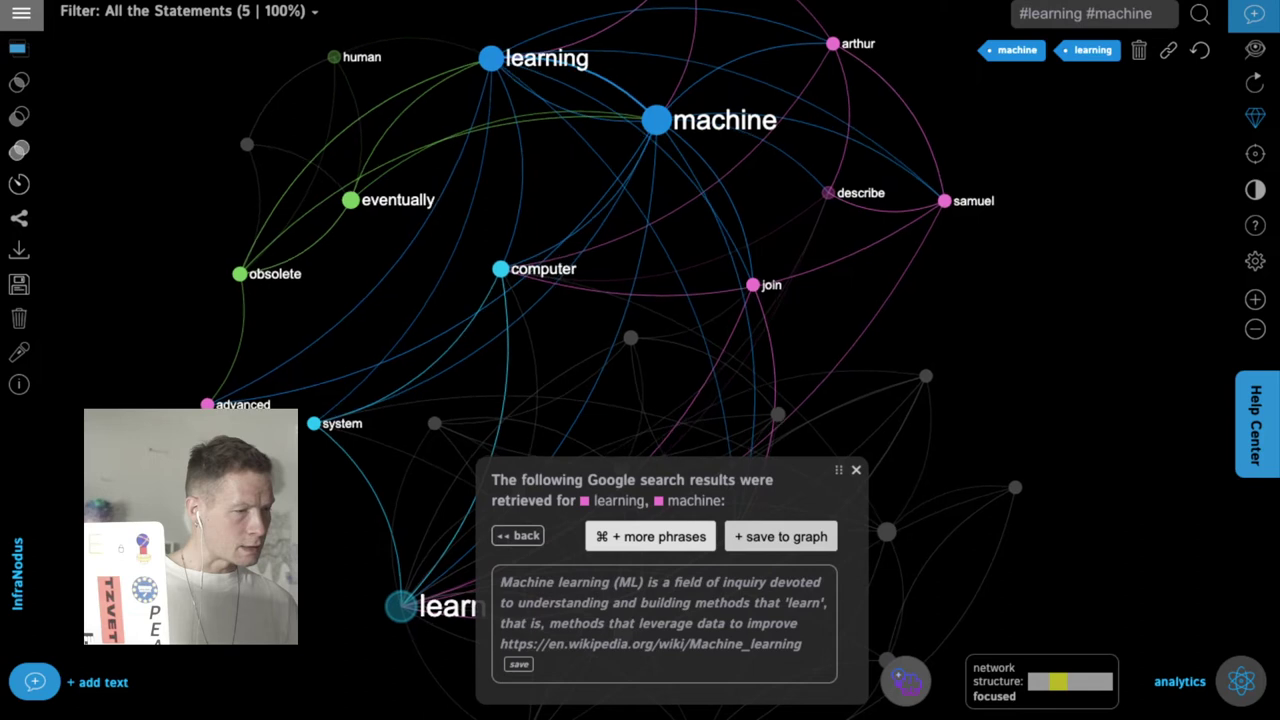
click(781, 537)
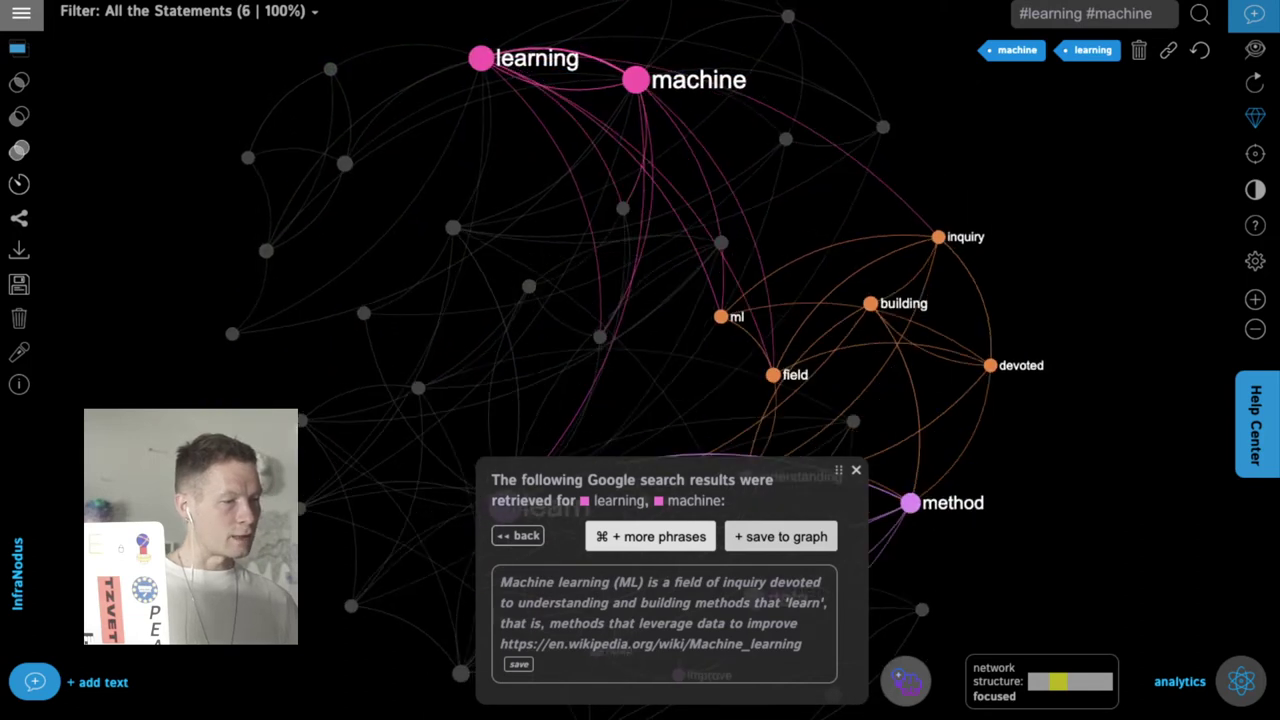
click(650, 537)
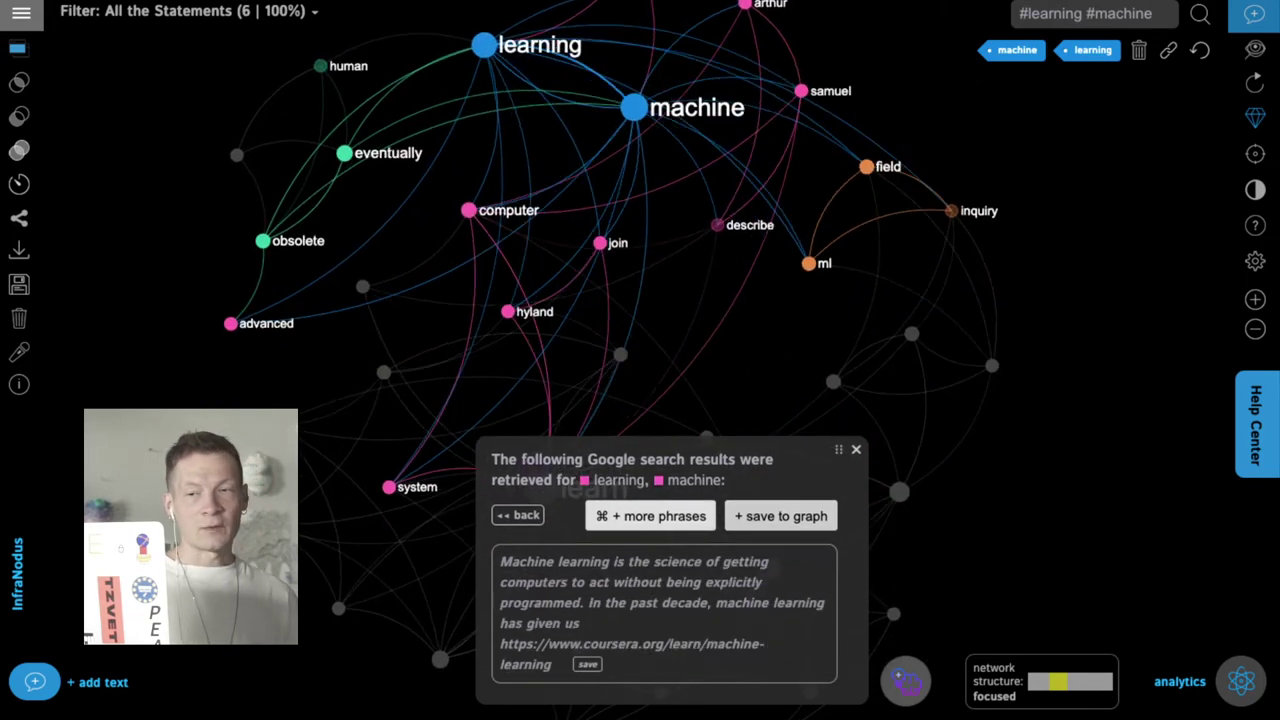
key(Return)
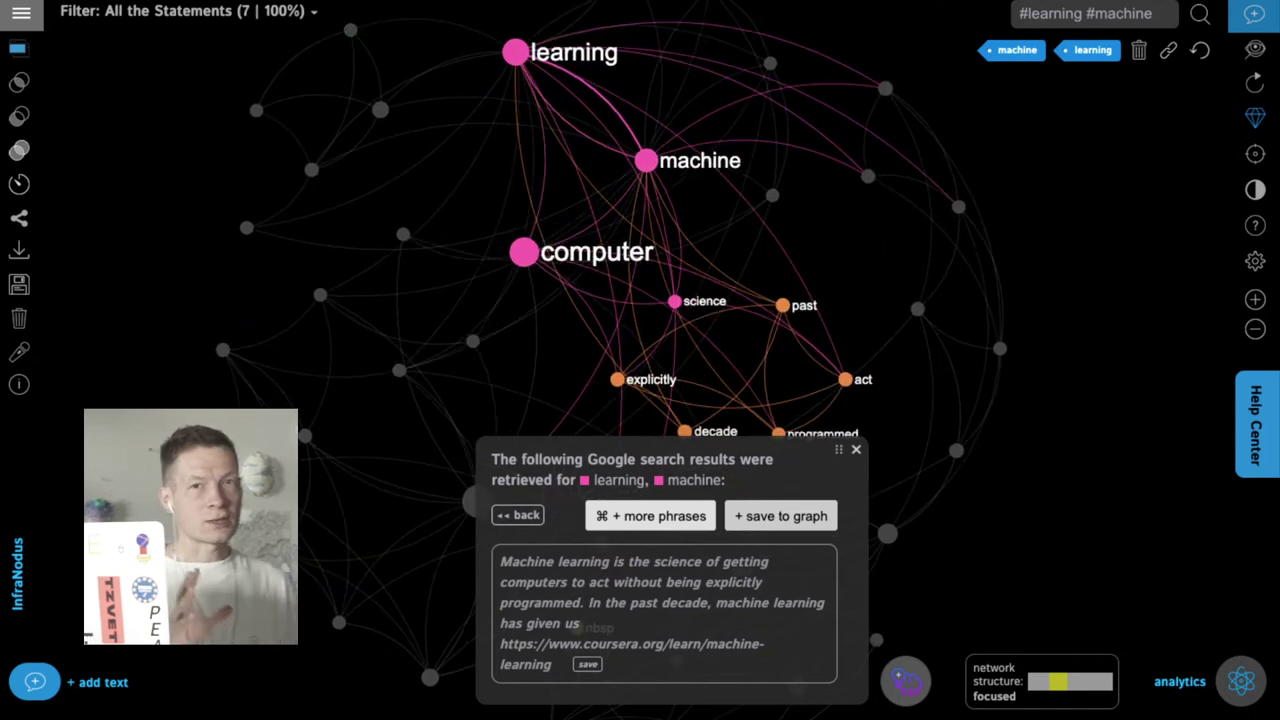
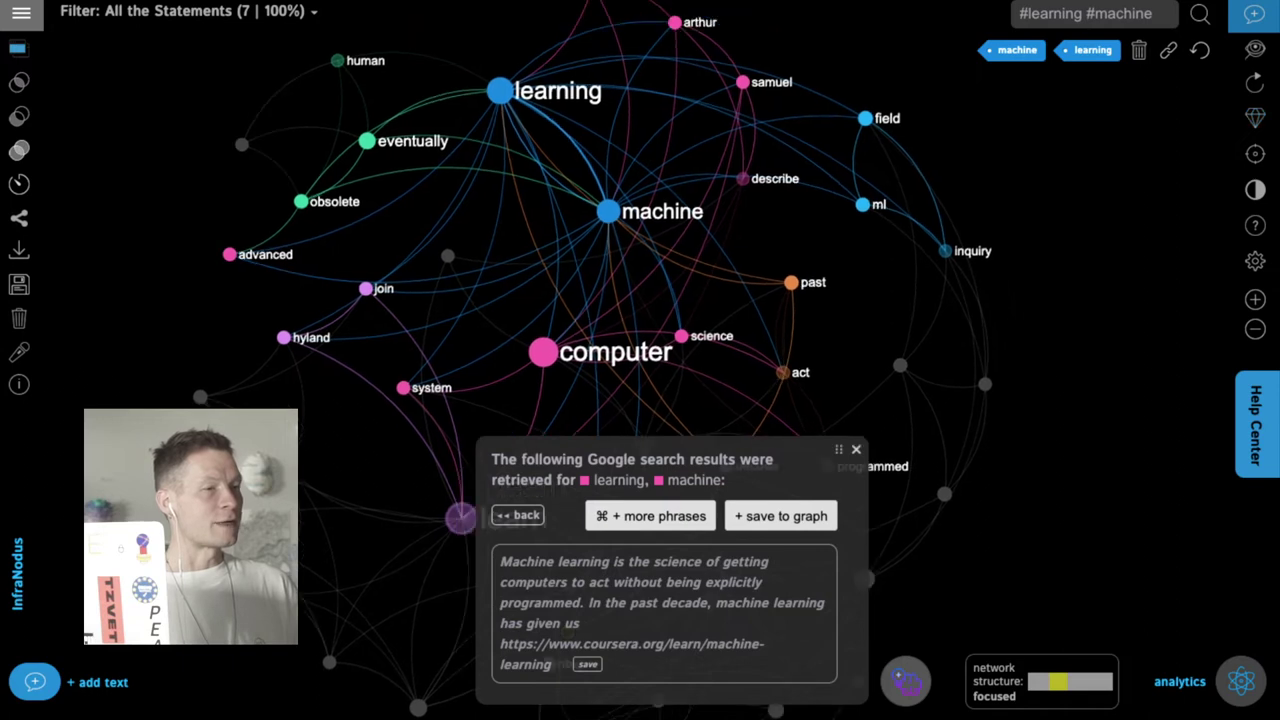
Step: Clear the node selection, close the Google results and bring up the analytics for the whole graph
key(Escape)
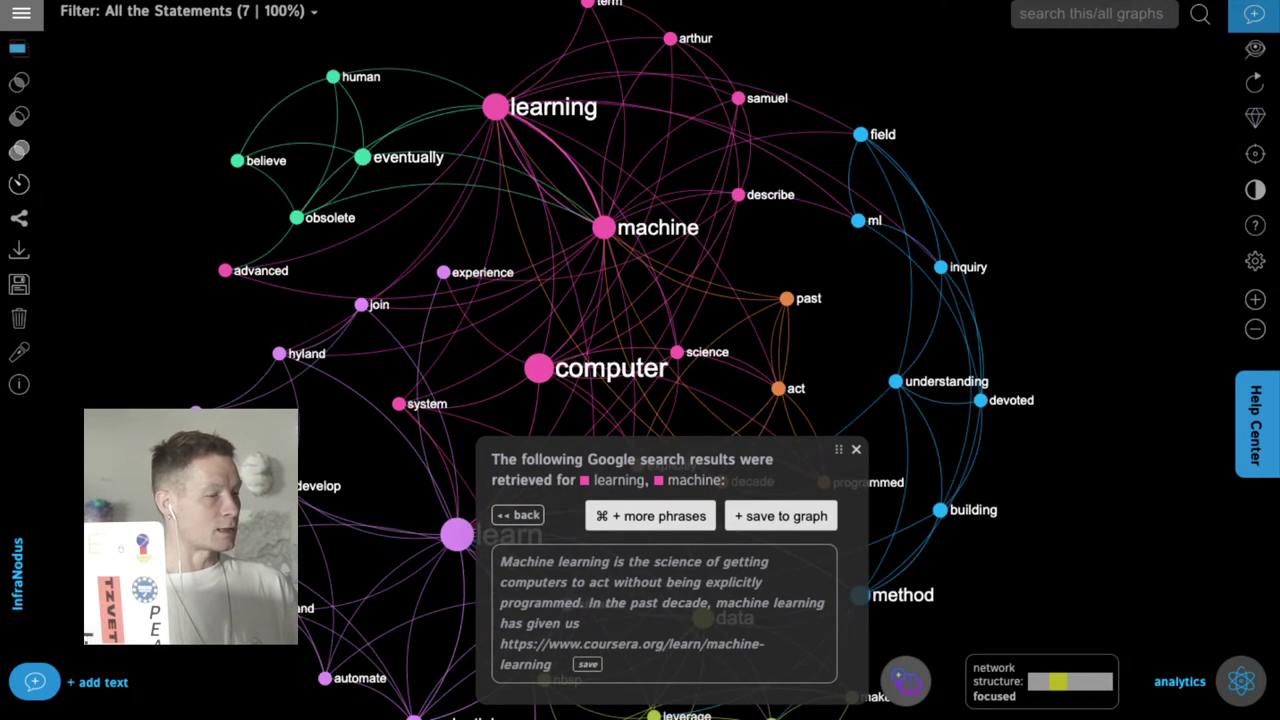
key(Escape)
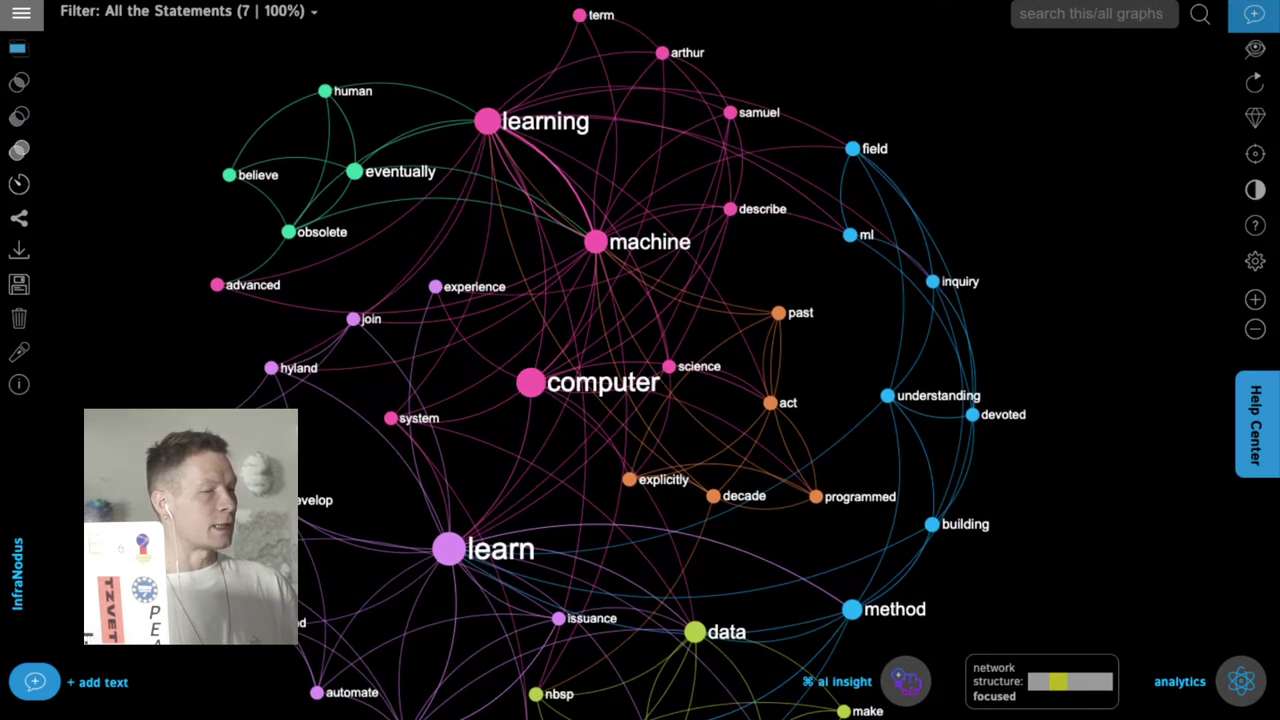
drag(560, 455, 510, 390)
drag(152, 363, 106, 398)
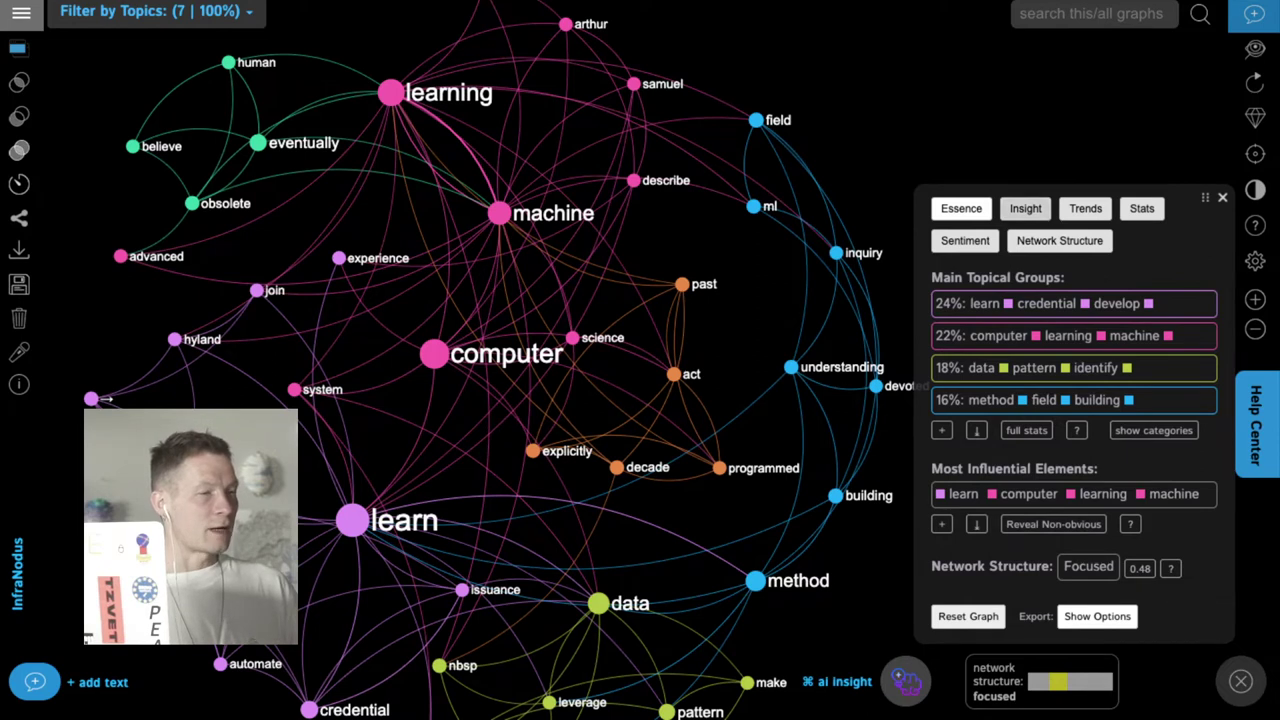
Step: Show the graph's insight analysis and reveal the structural gap between the method, field, building and data, pattern, identify clusters
click(1025, 209)
drag(660, 420, 640, 319)
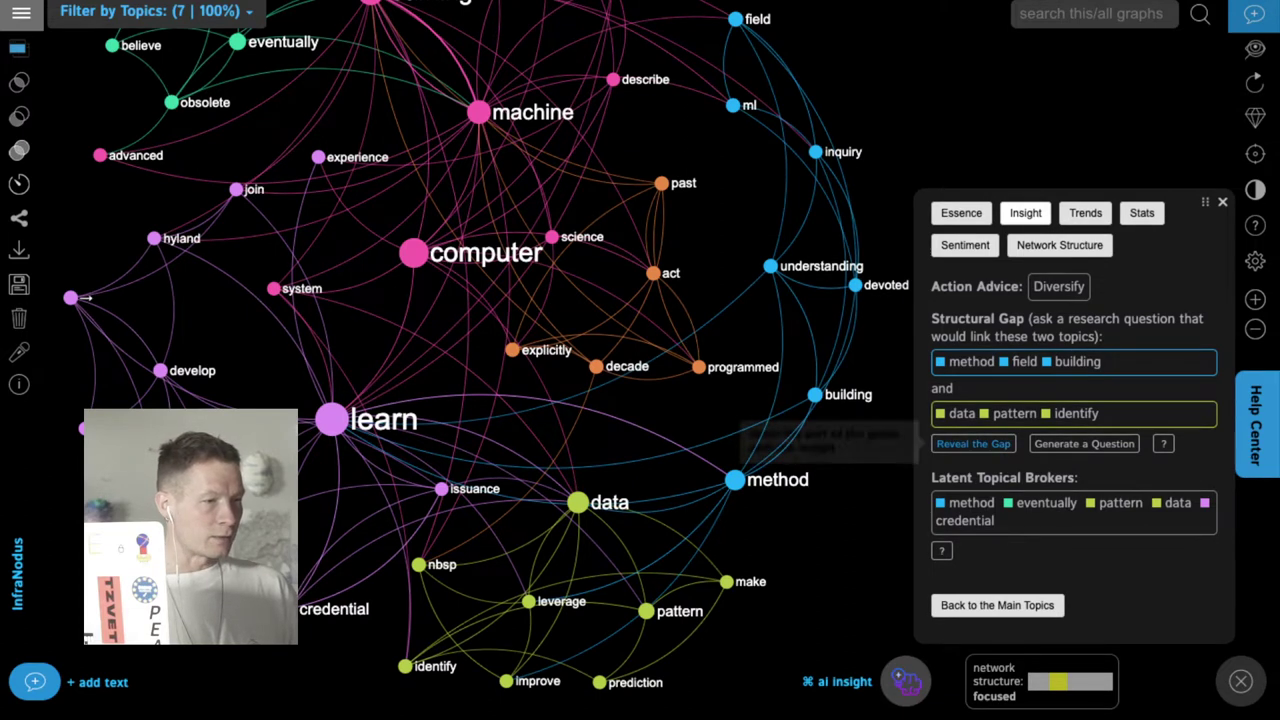
click(973, 444)
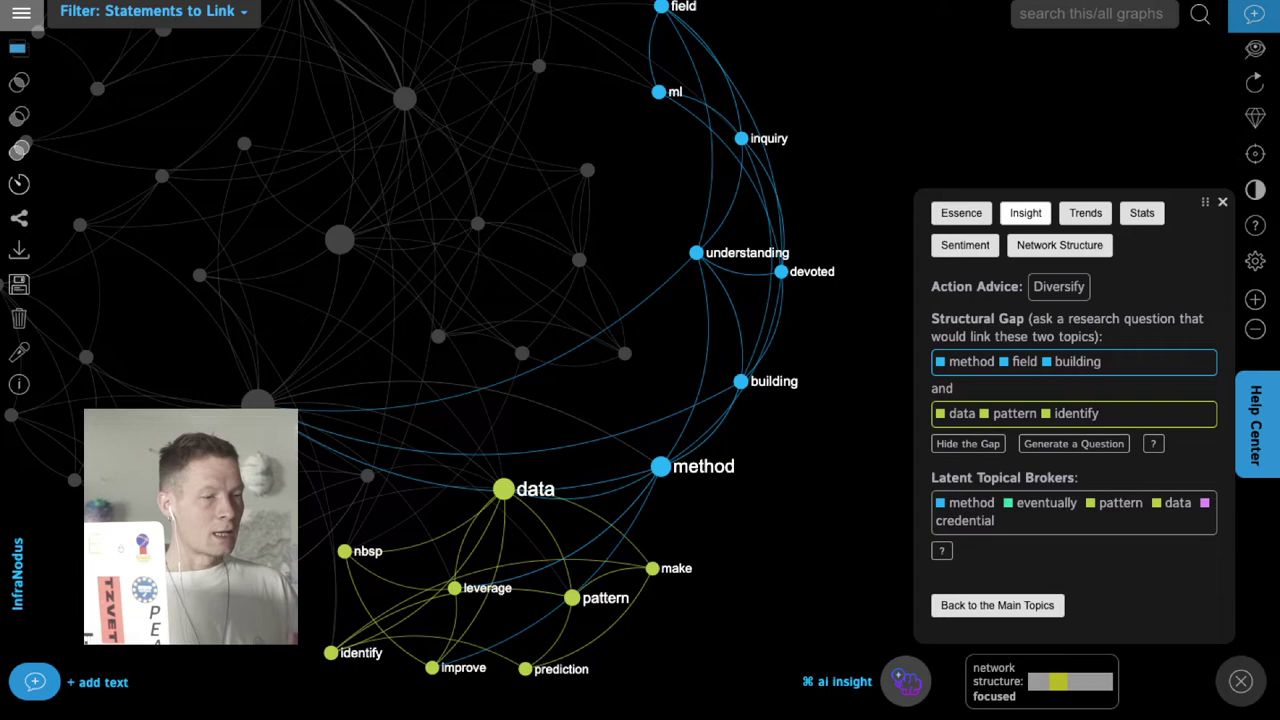
Step: Generate AI questions bridging the revealed gap and save the one about using machine learning to improve understanding of data patterns
click(1074, 443)
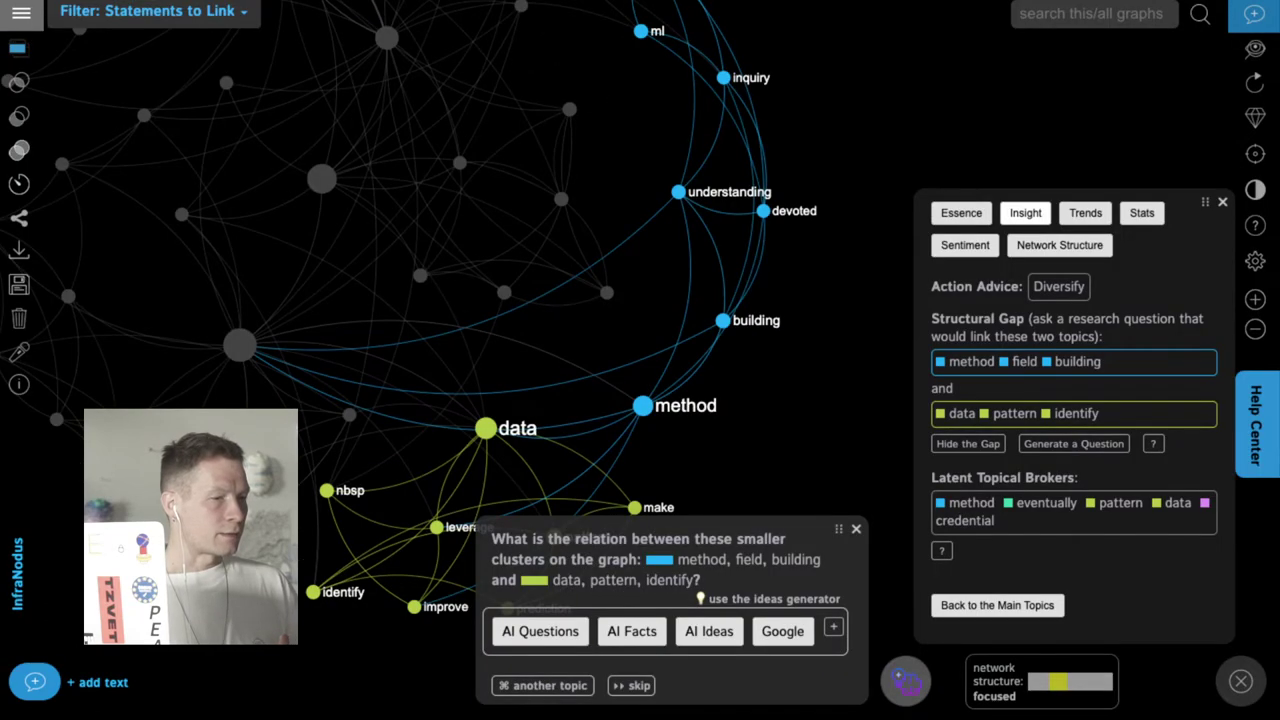
click(1074, 443)
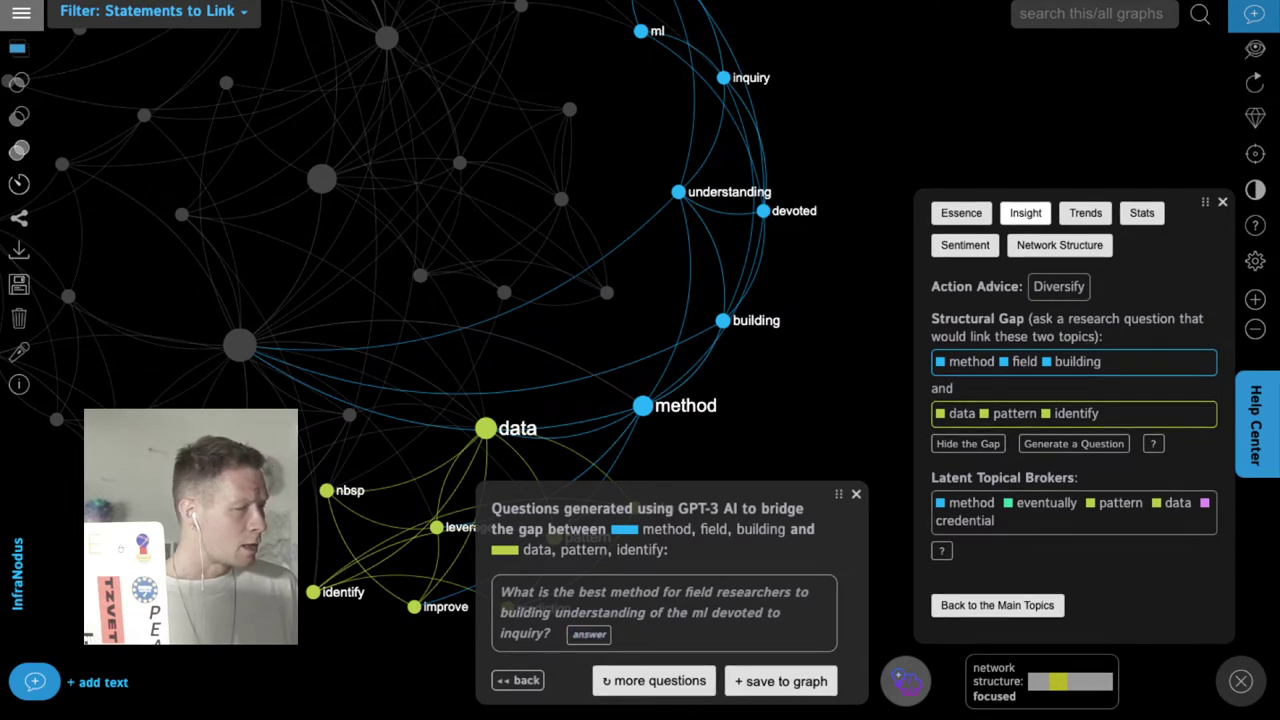
click(655, 681)
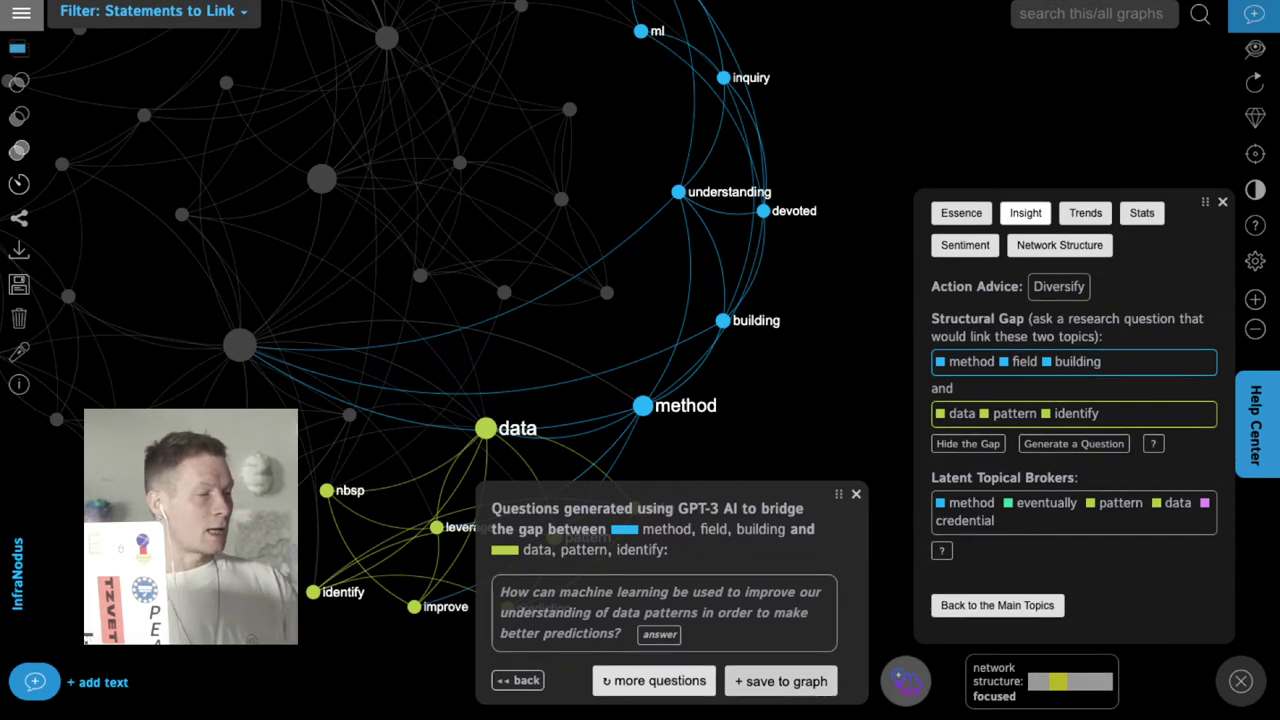
click(781, 681)
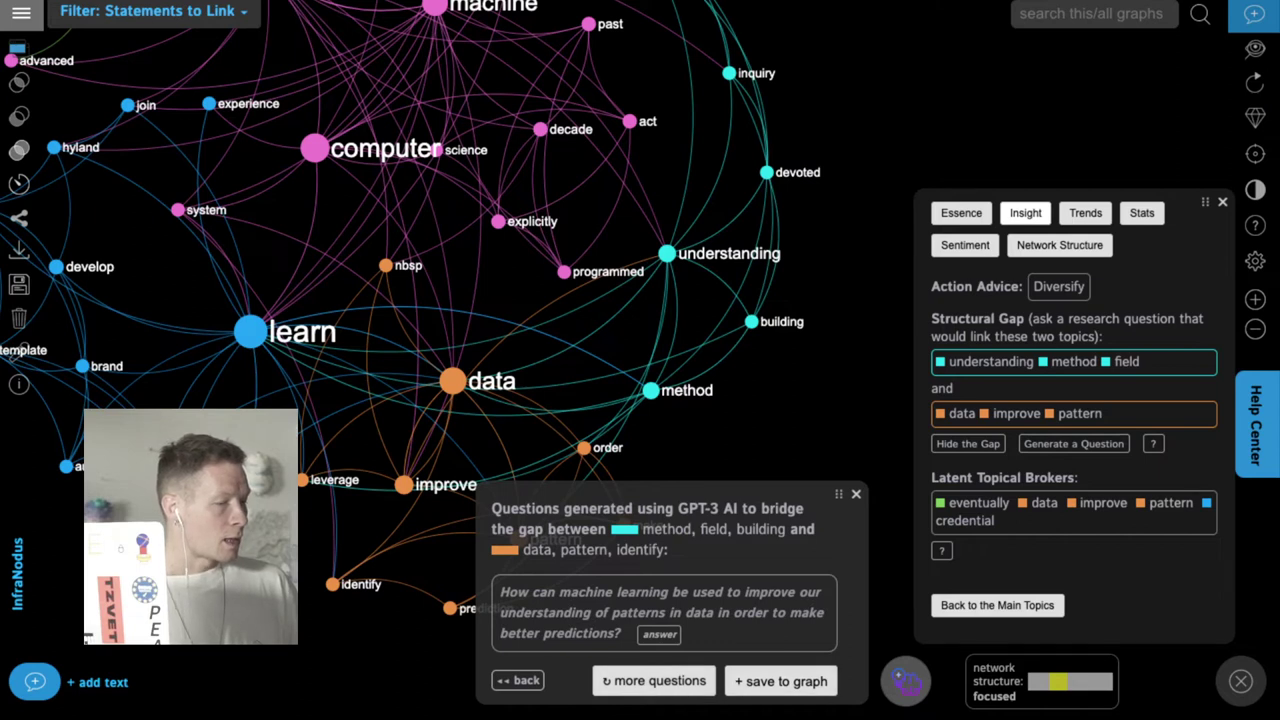
Step: Generate AI facts bridging understanding, method, field and data, improve, pattern, save them to the graph, and return to the idea generator options
click(518, 681)
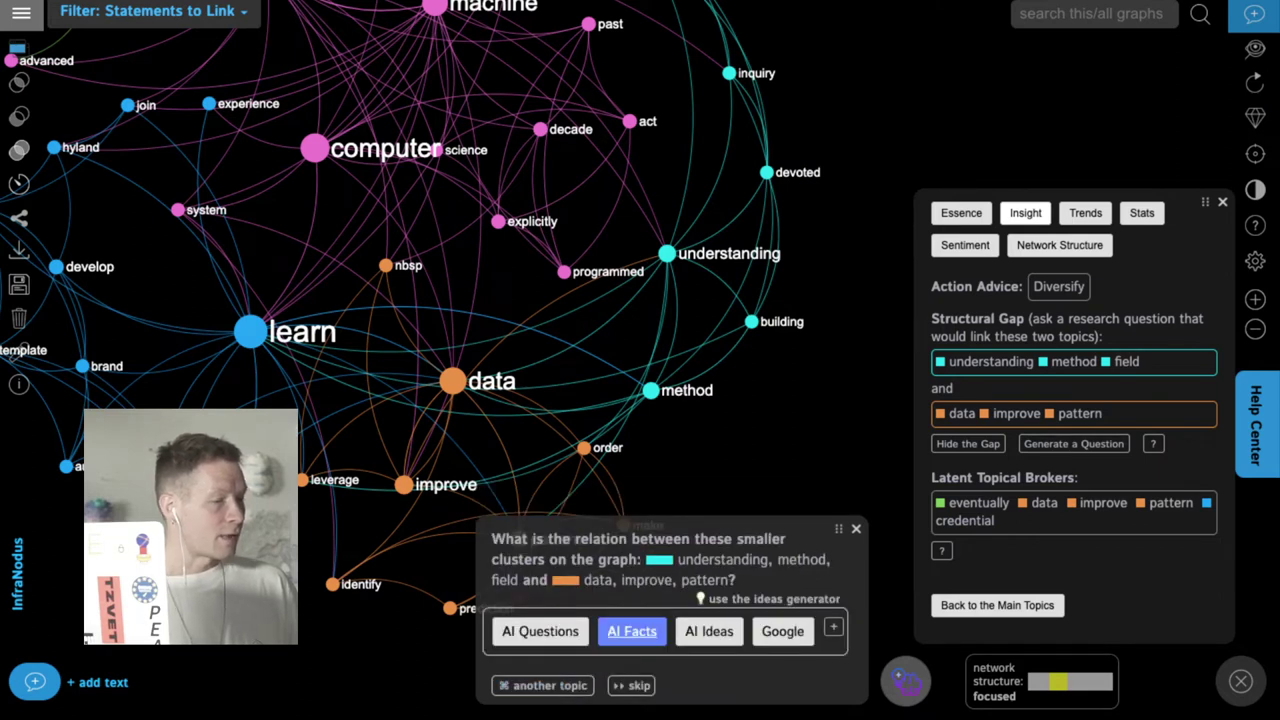
click(632, 631)
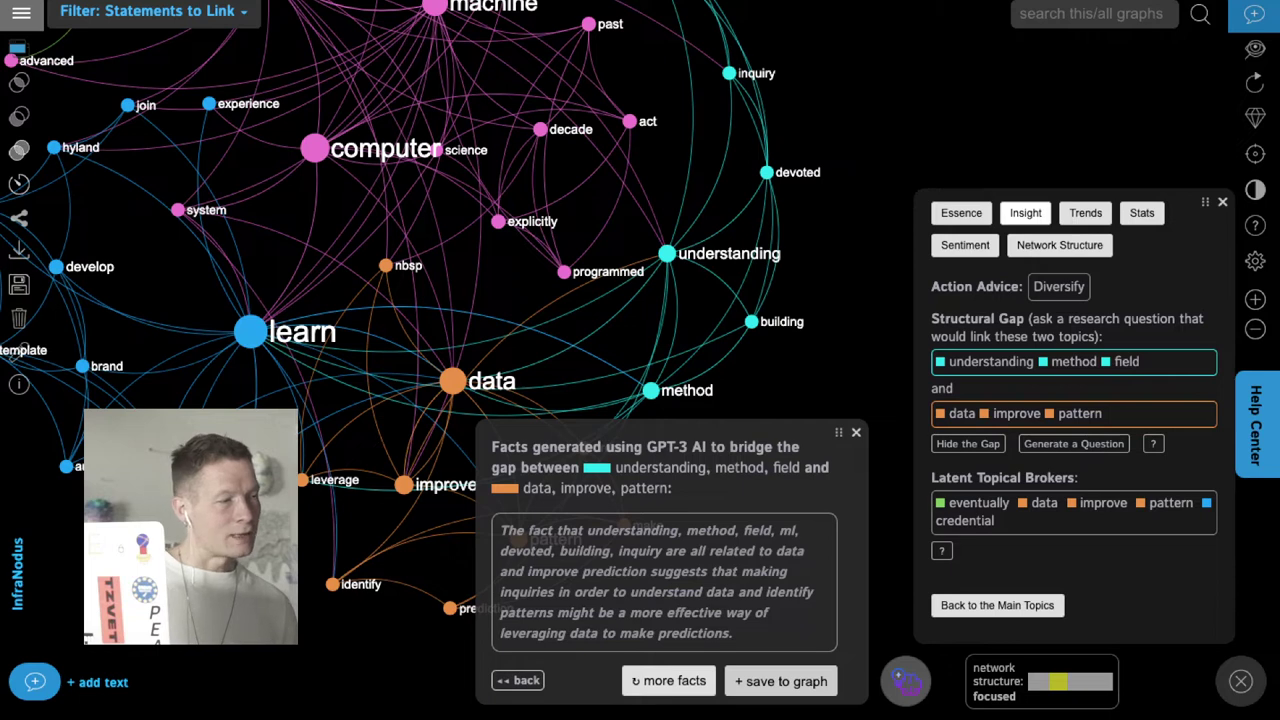
scroll(513, 319, down, 1)
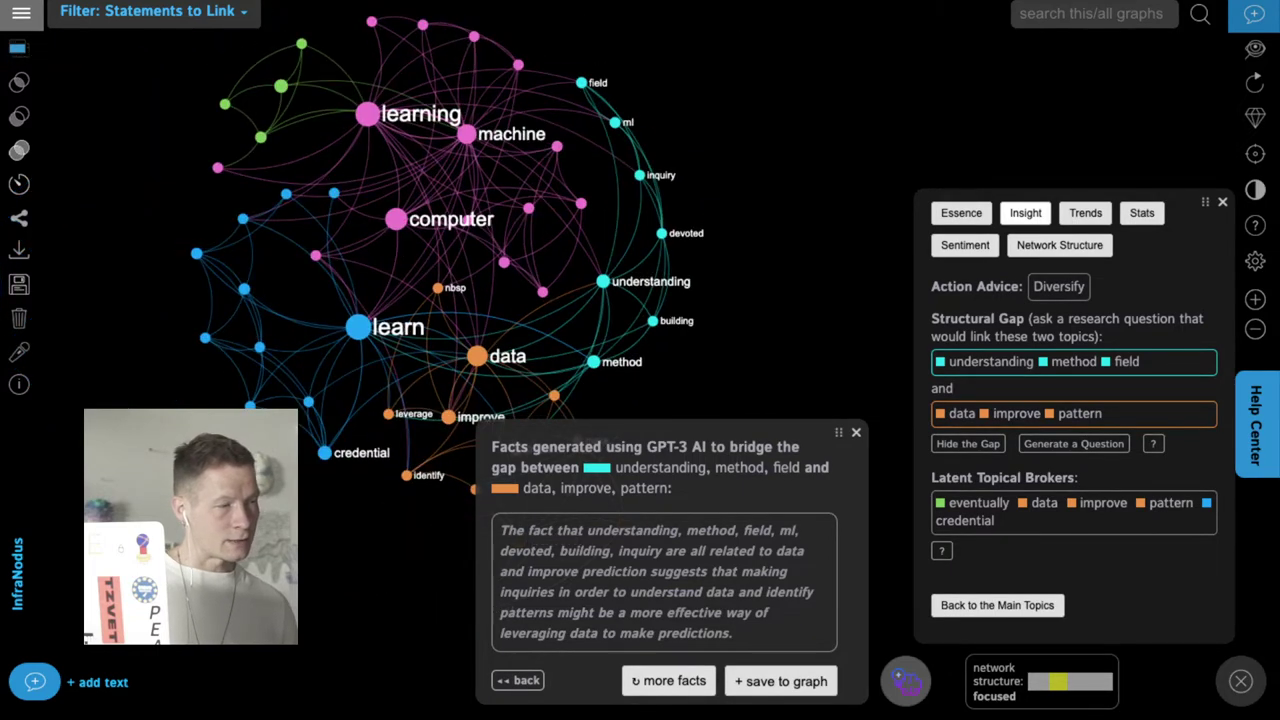
drag(513, 319, 485, 345)
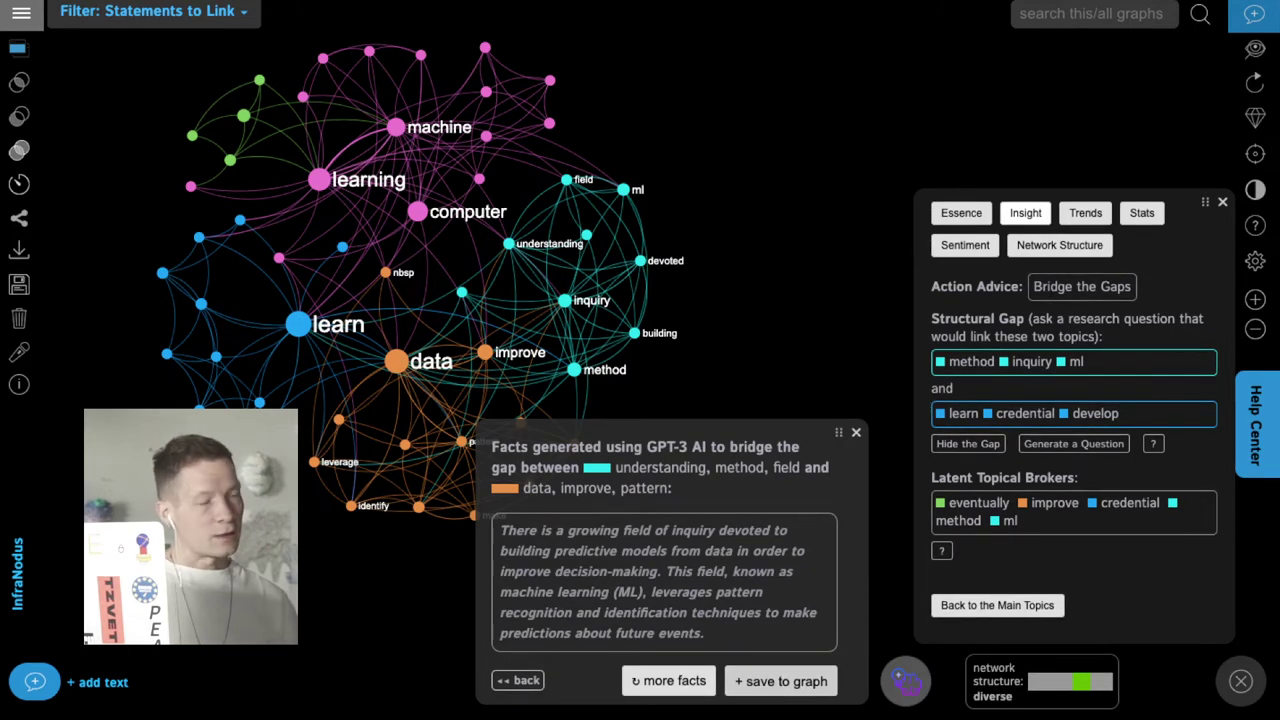
click(781, 681)
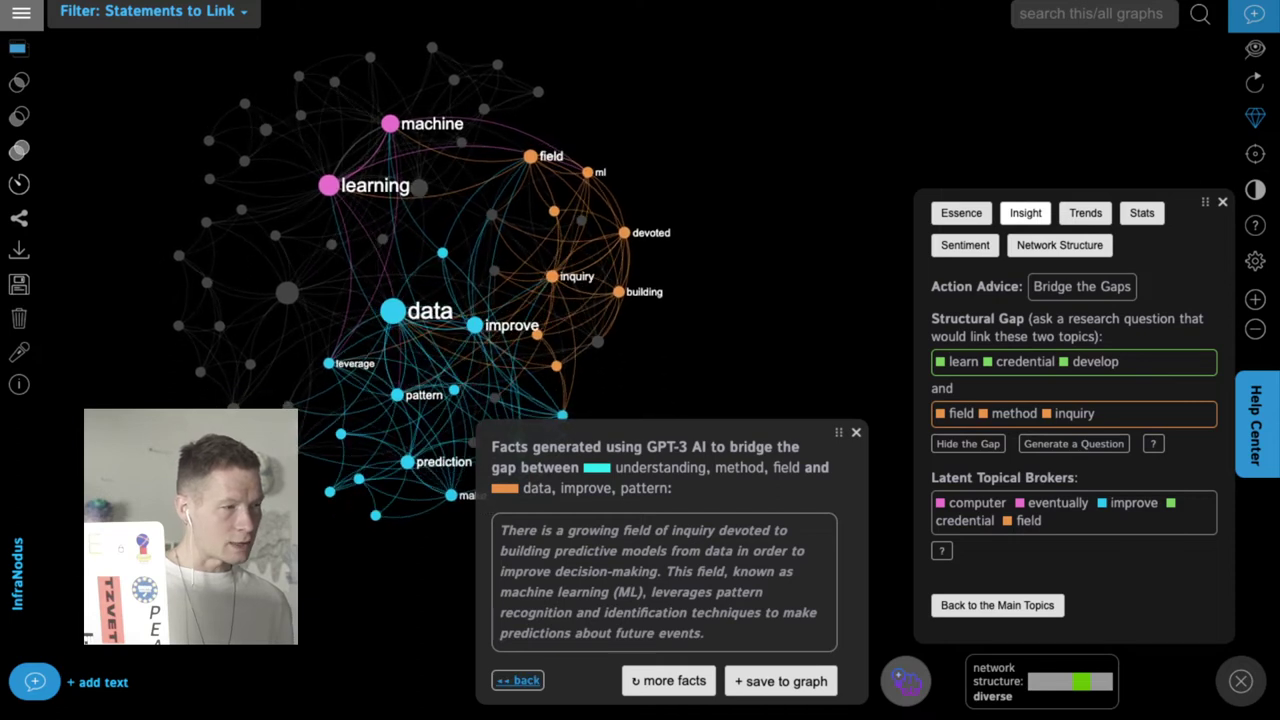
click(517, 680)
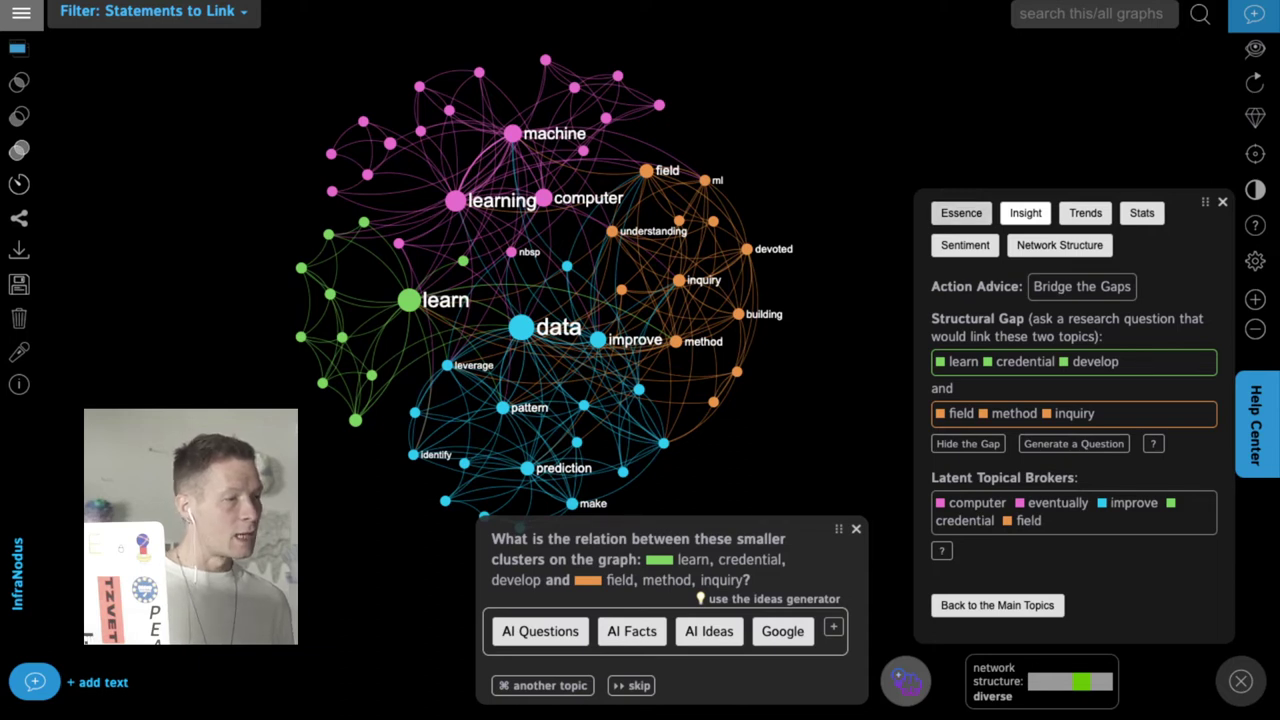
Step: Show the graph's essence analysis with its main topical groups and filter the statements by the ideas tag
click(961, 213)
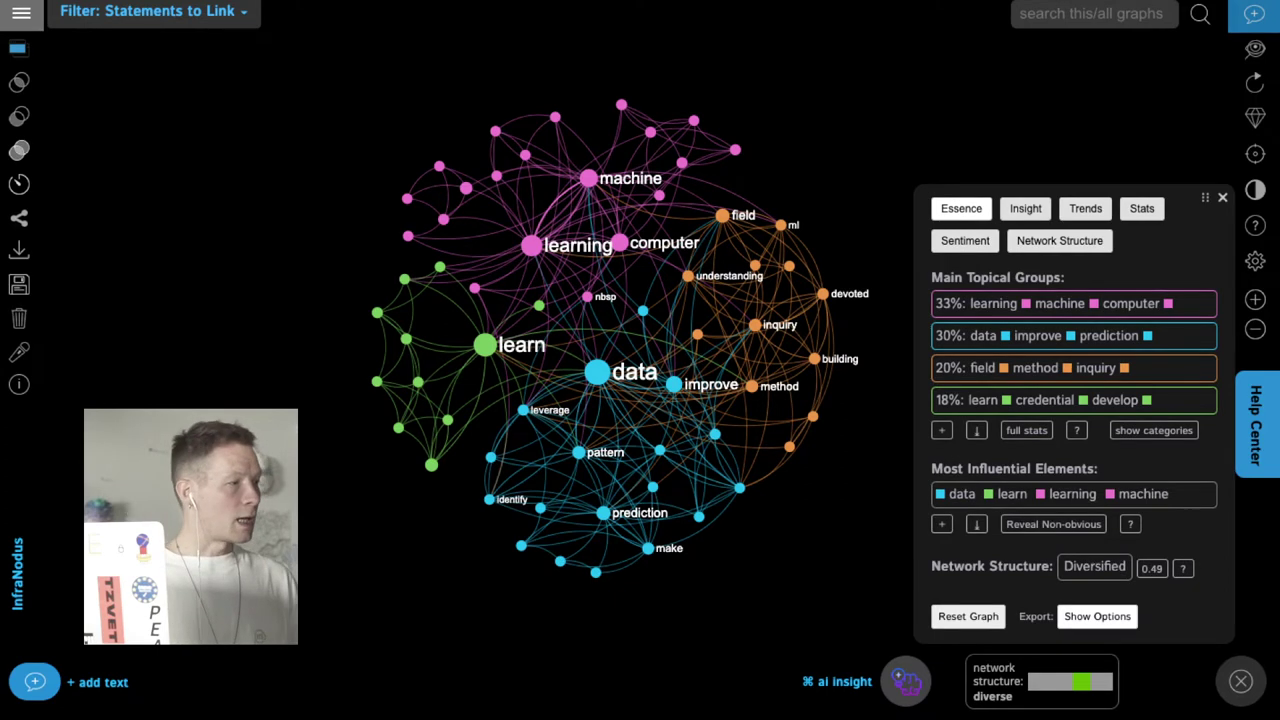
click(153, 12)
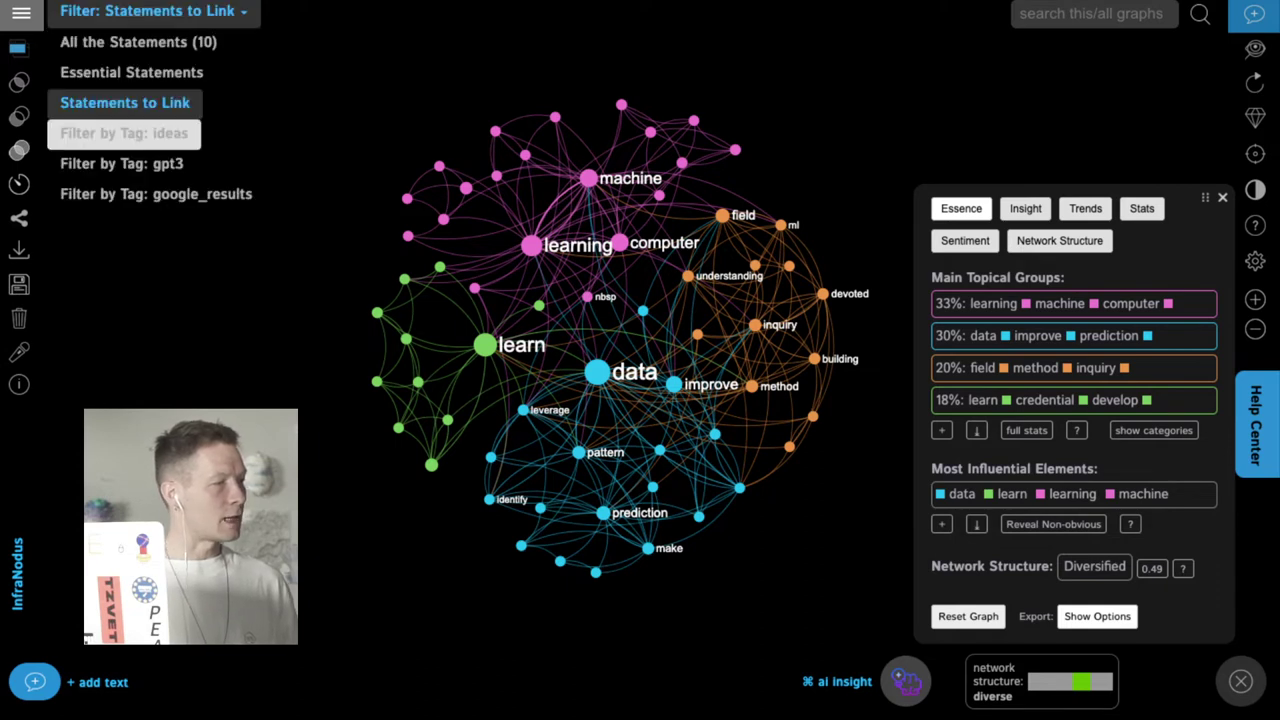
click(124, 133)
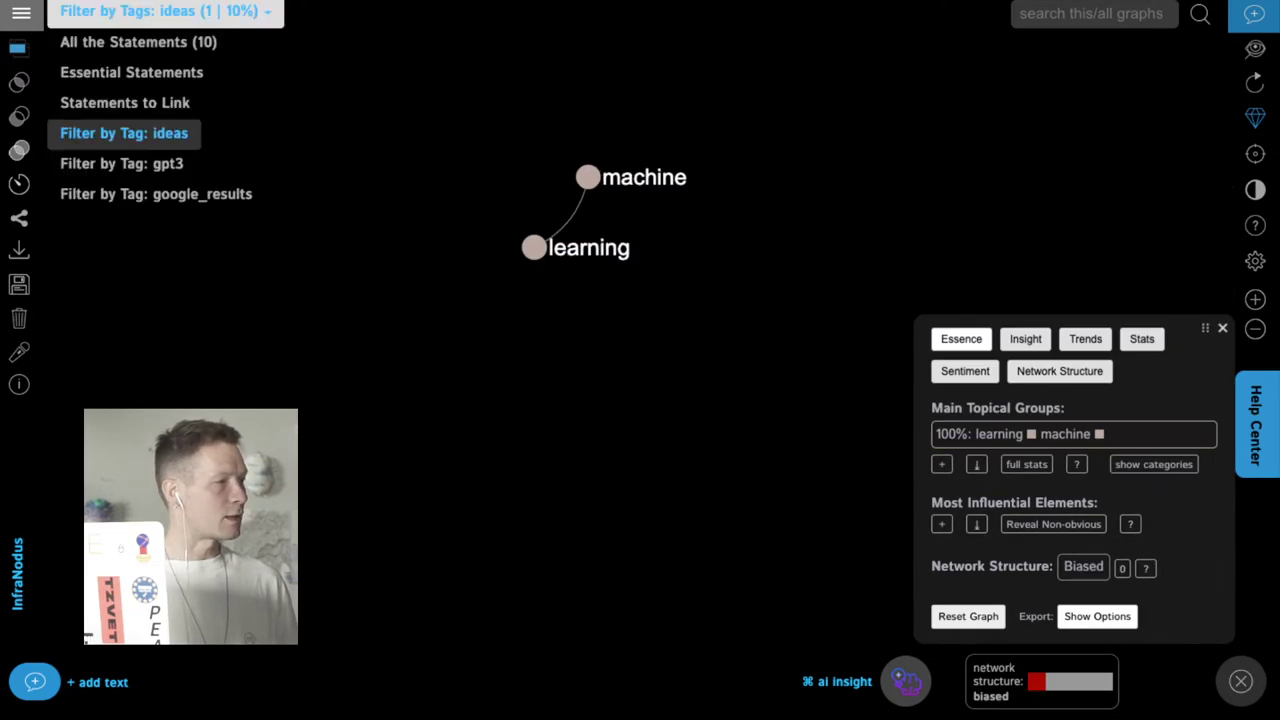
click(18, 48)
click(18, 48)
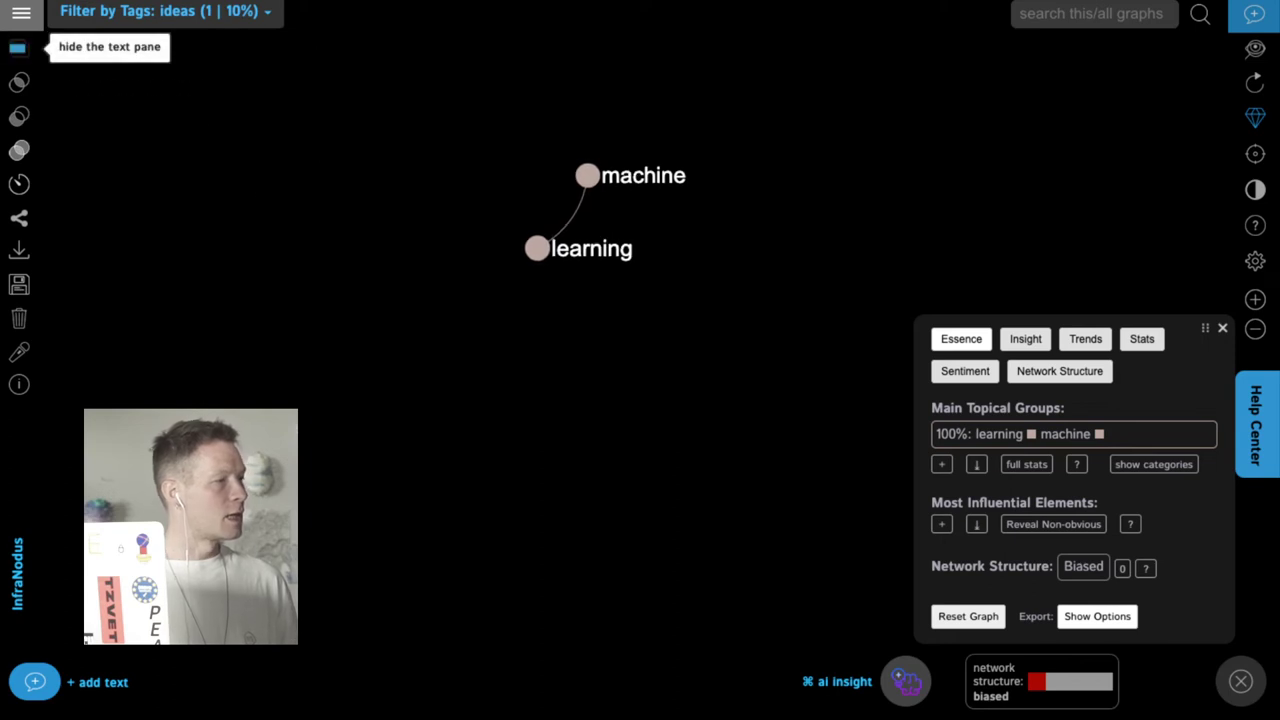
Step: View the graph filtered by the gpt3 tag and by the google_results tag
click(165, 12)
click(121, 163)
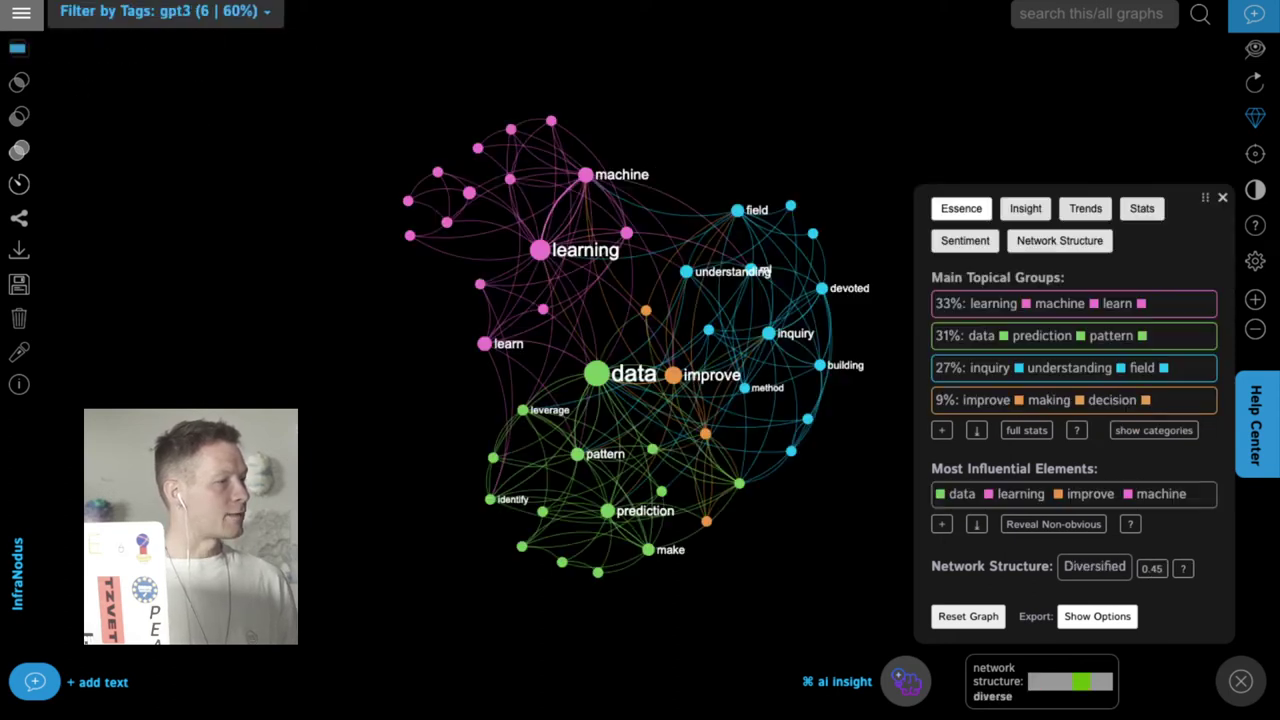
click(17, 47)
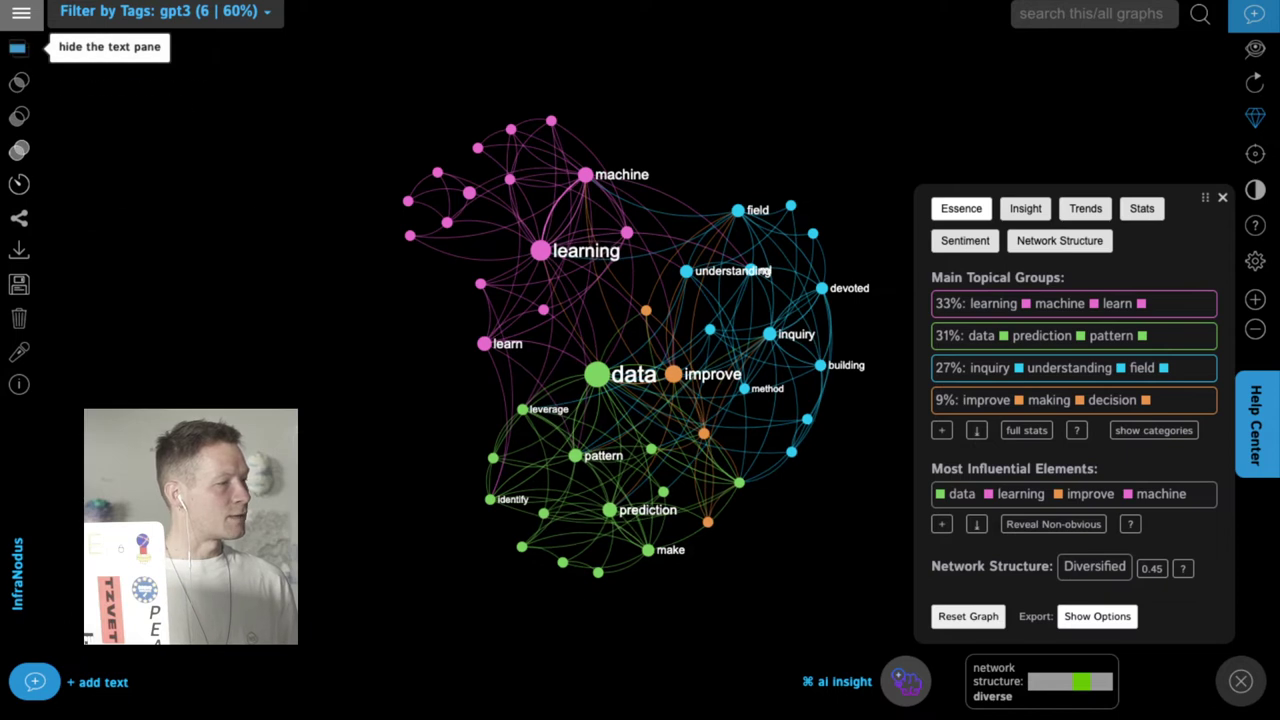
mouse_move(155, 13)
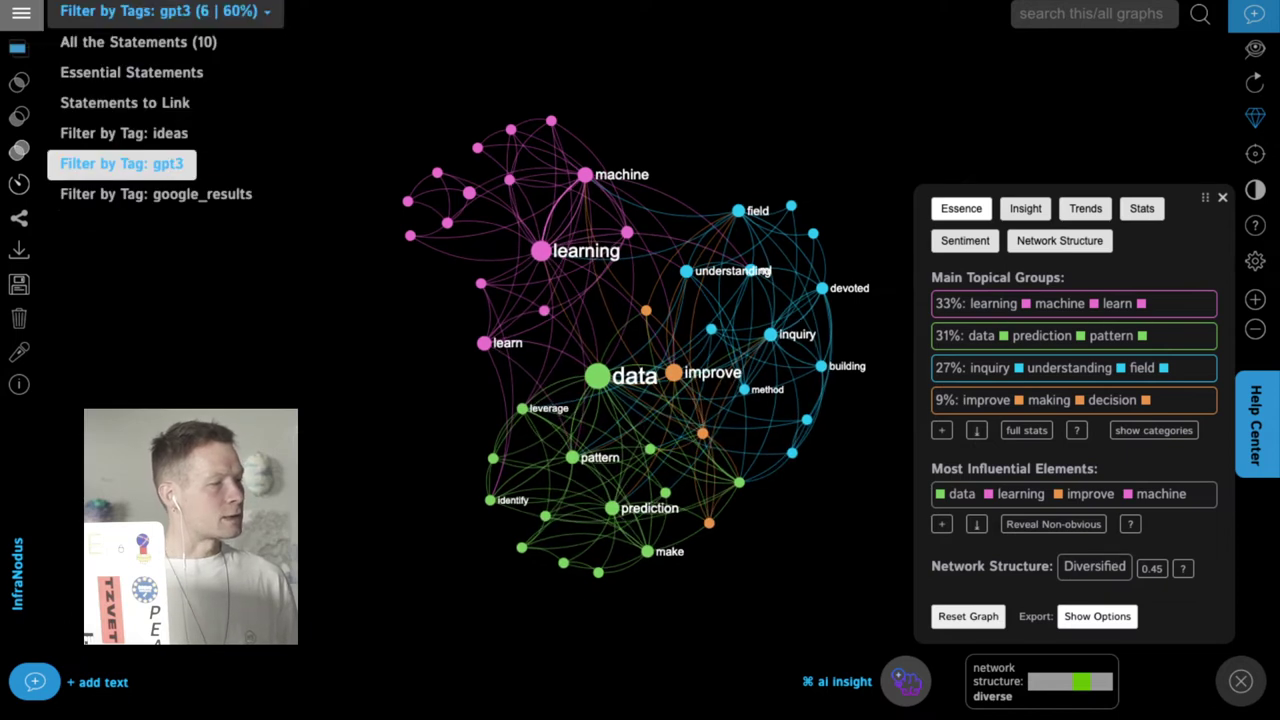
click(156, 194)
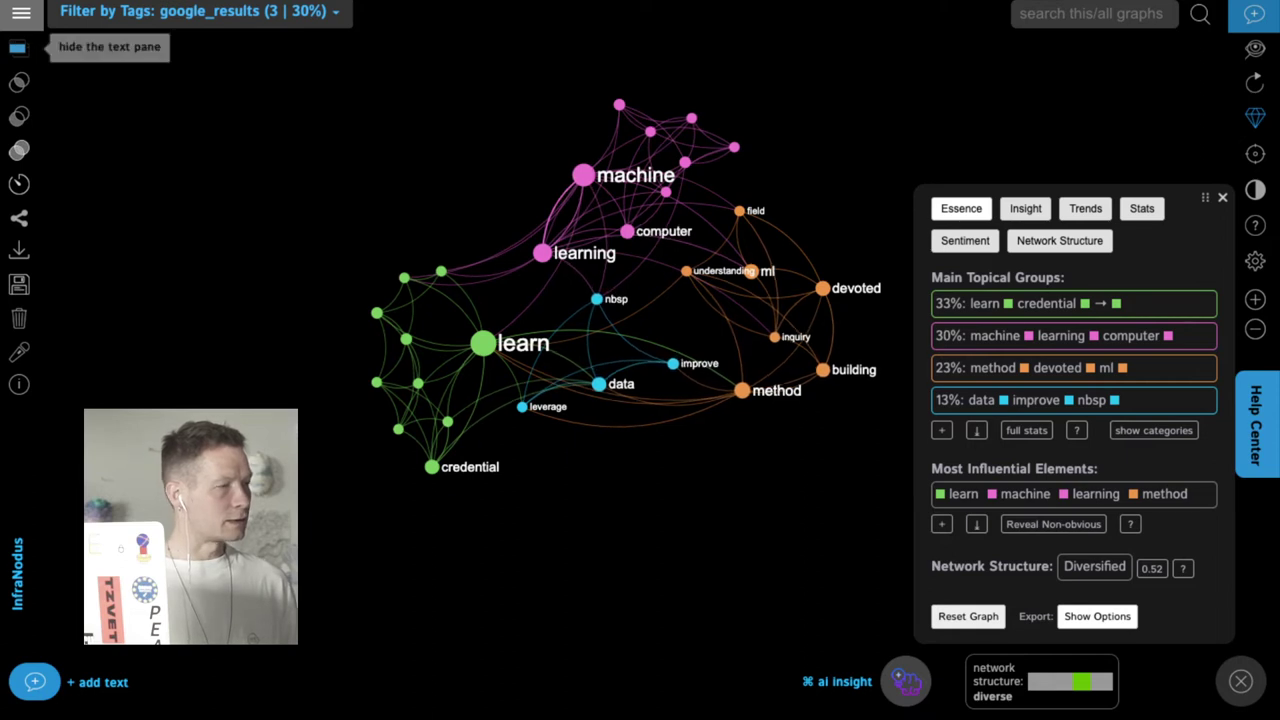
click(190, 11)
click(190, 11)
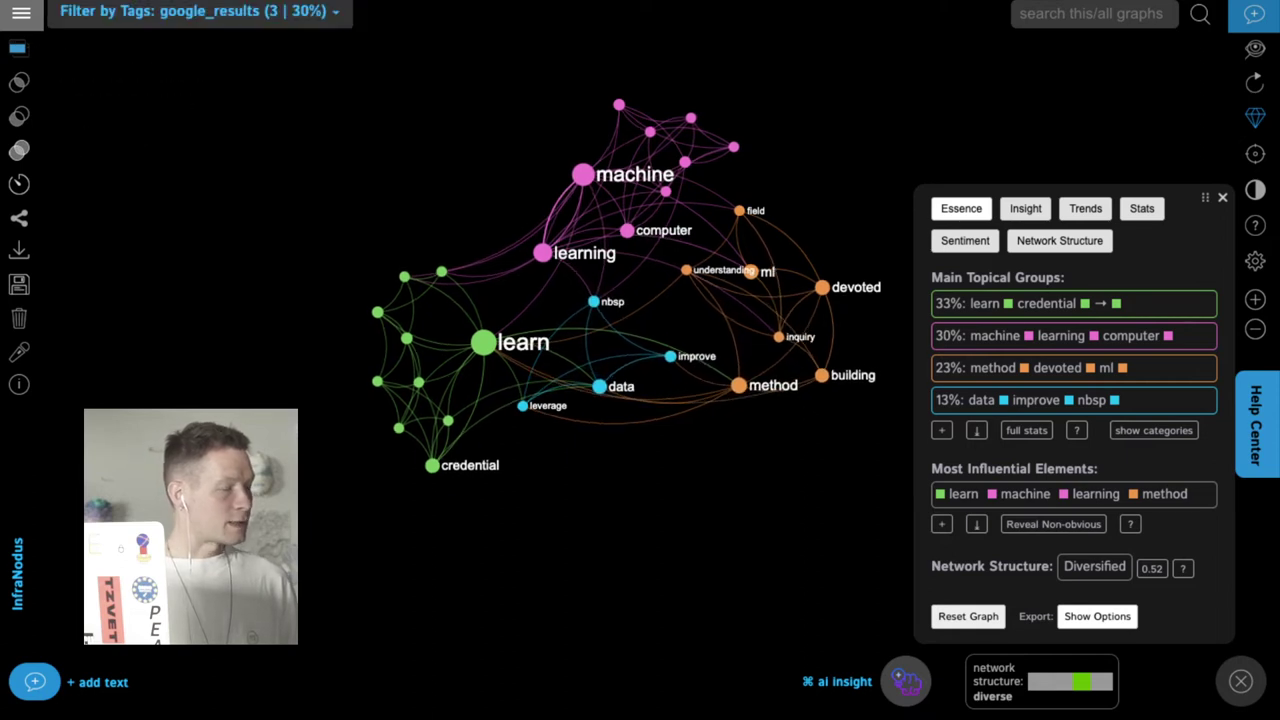
Step: Add the statement "Machine learning can be used to detect patterns in data." with the ideas tag instead of gpt3
click(97, 682)
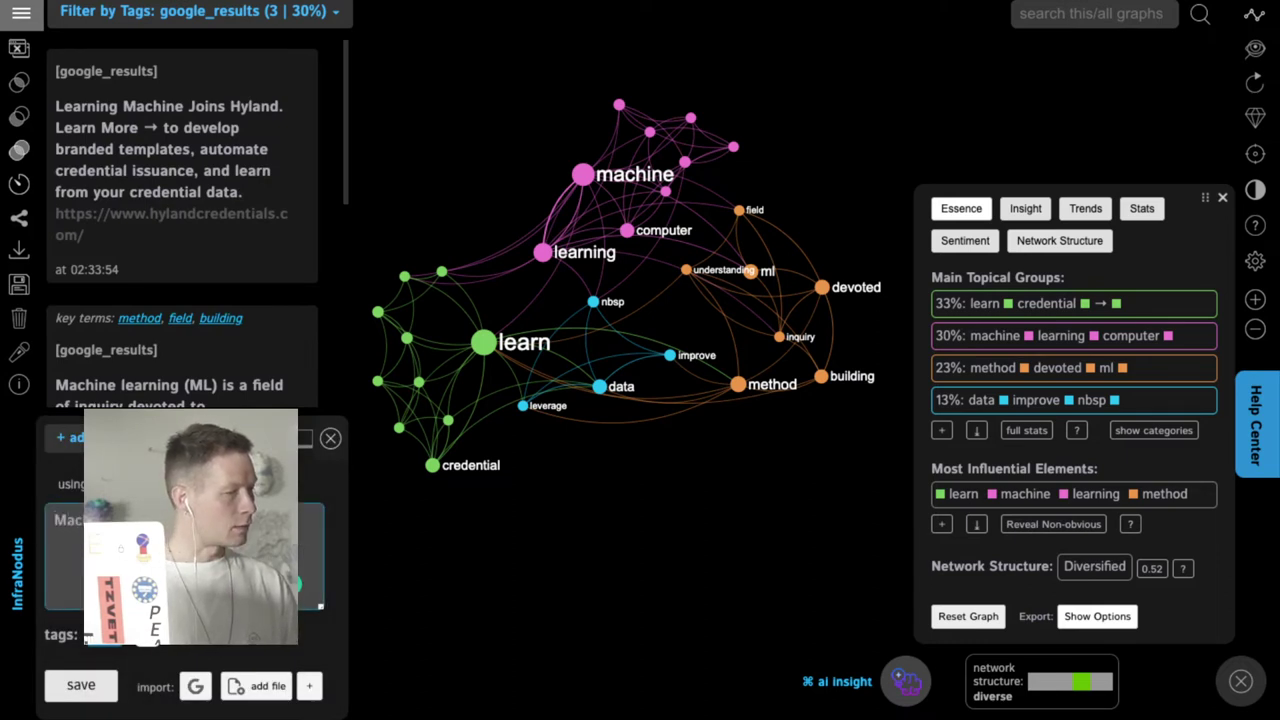
text(detect patterns in data.)
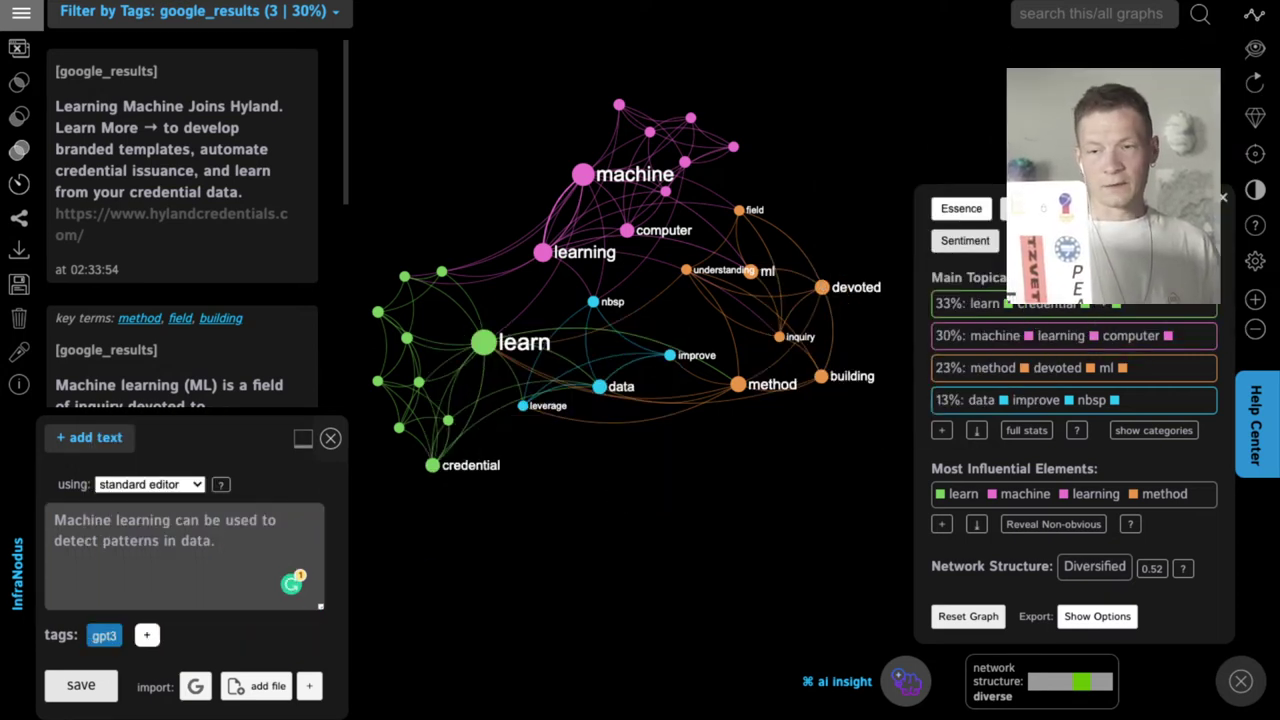
click(226, 541)
click(104, 636)
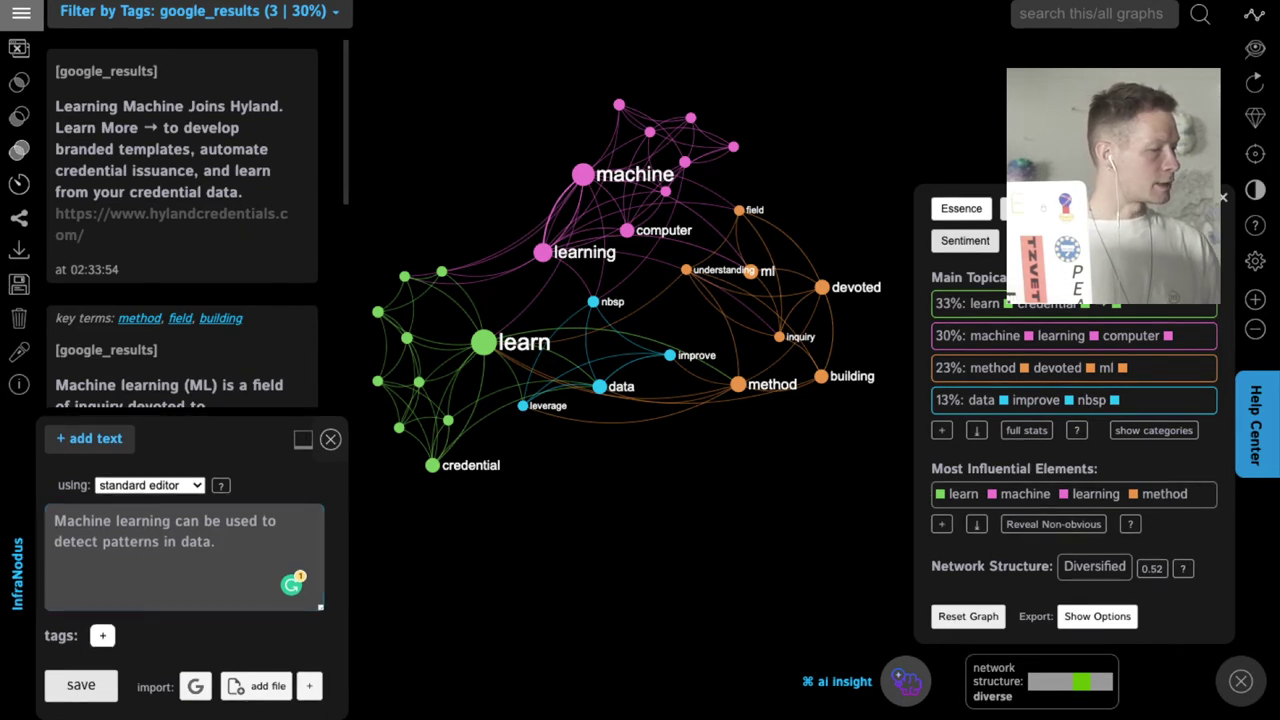
click(102, 636)
click(114, 702)
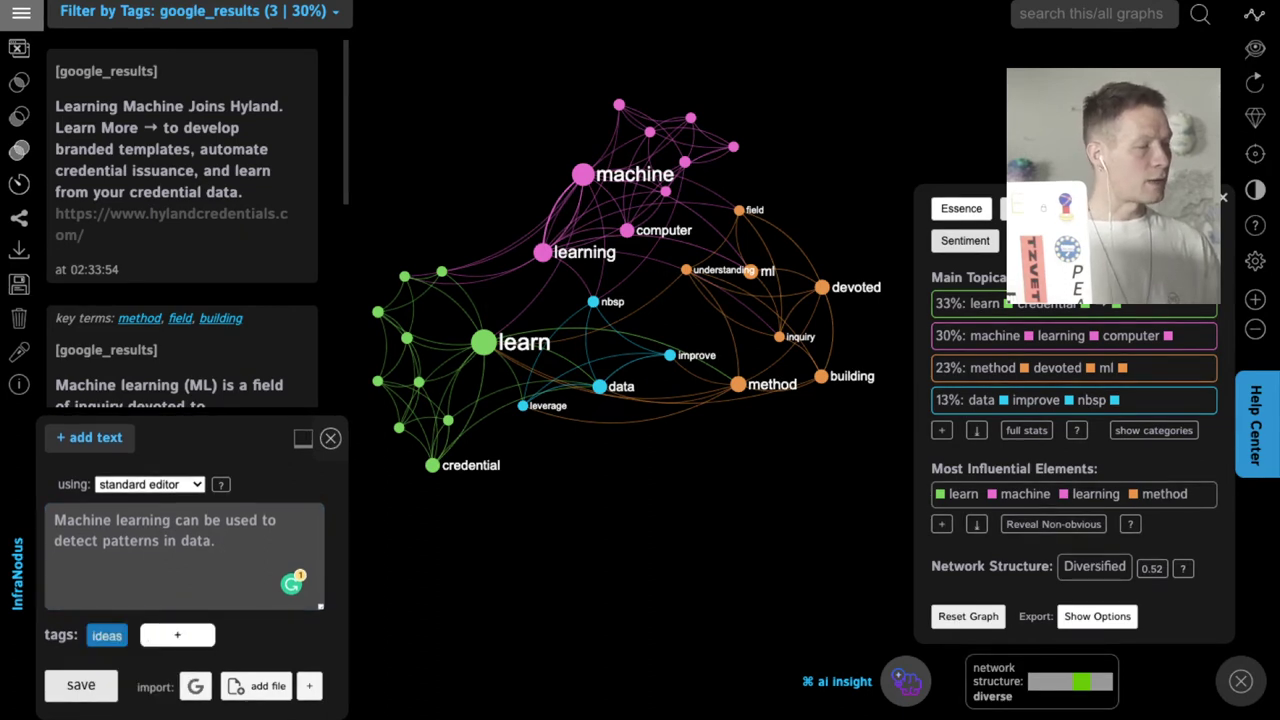
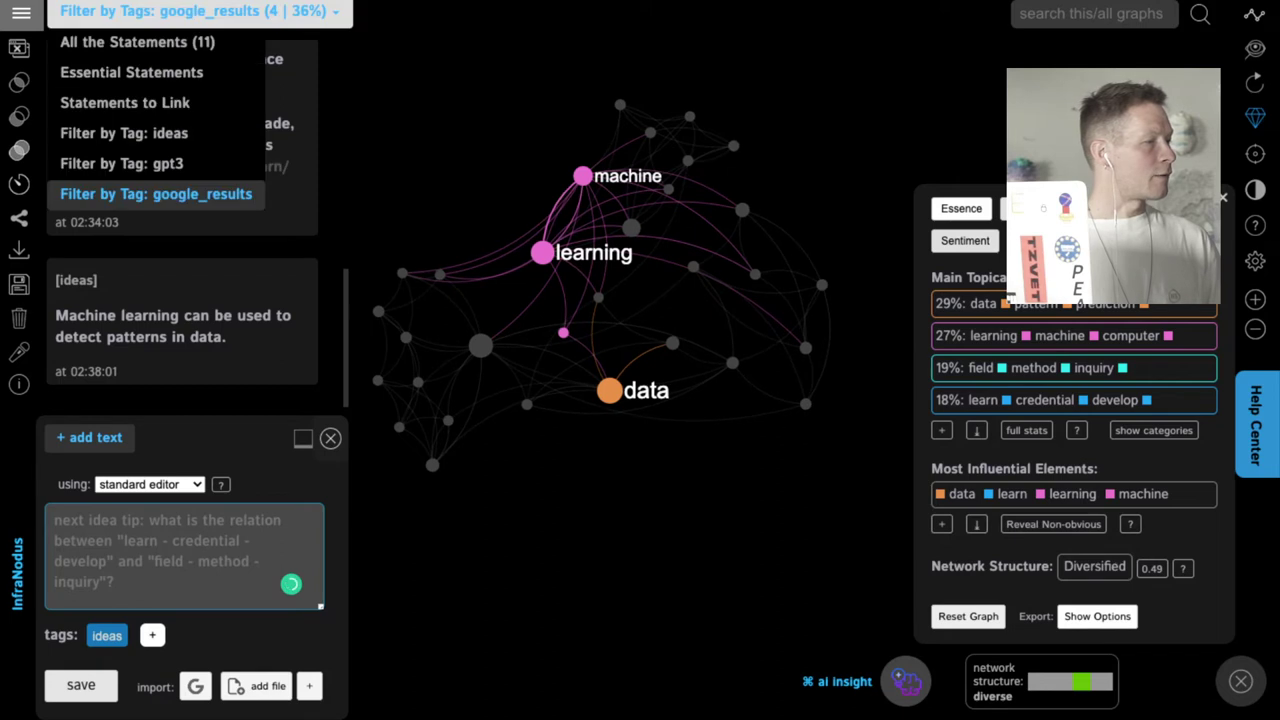
Step: Filter the statements by the ideas tag and show how they differ from the gpt3 statements
click(124, 133)
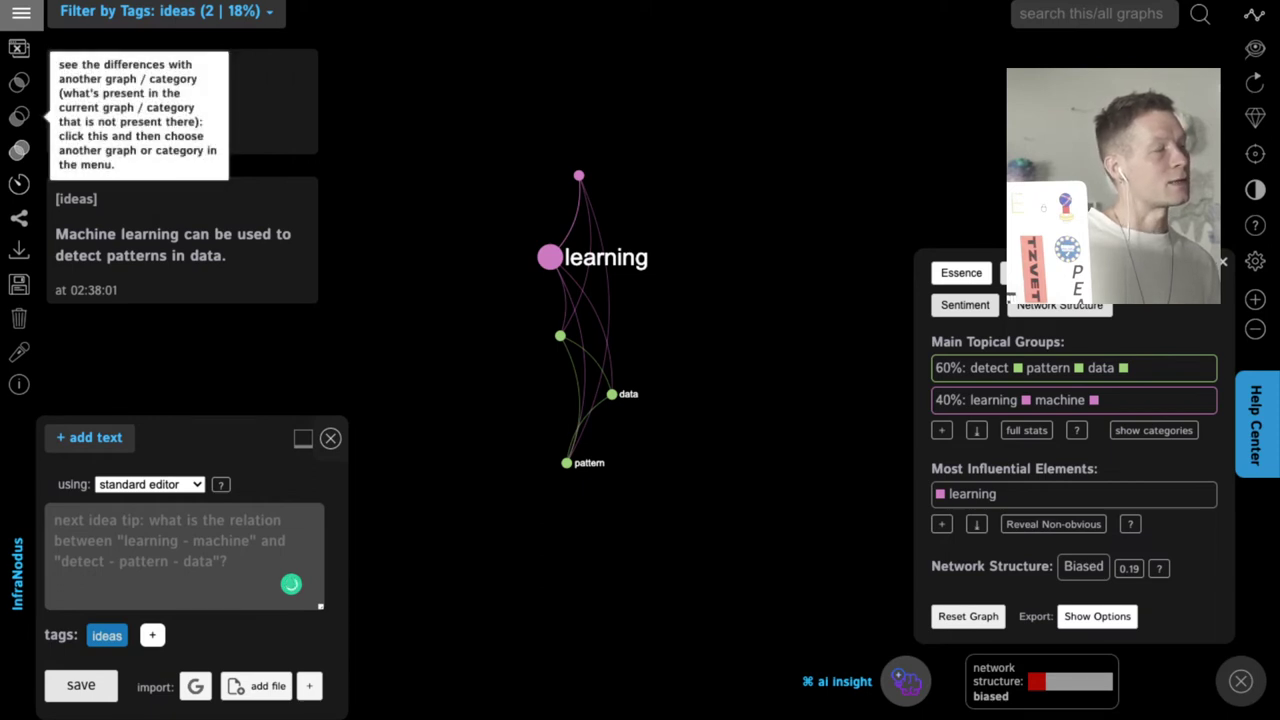
click(19, 116)
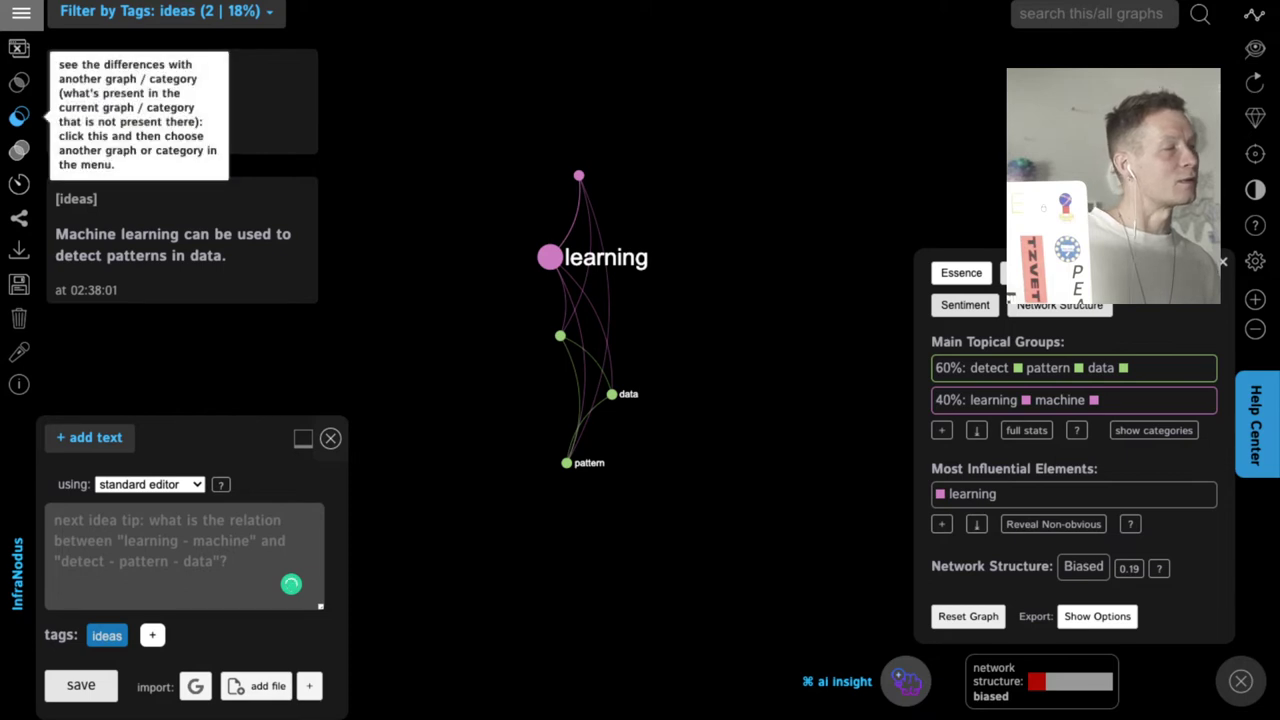
mouse_move(165, 13)
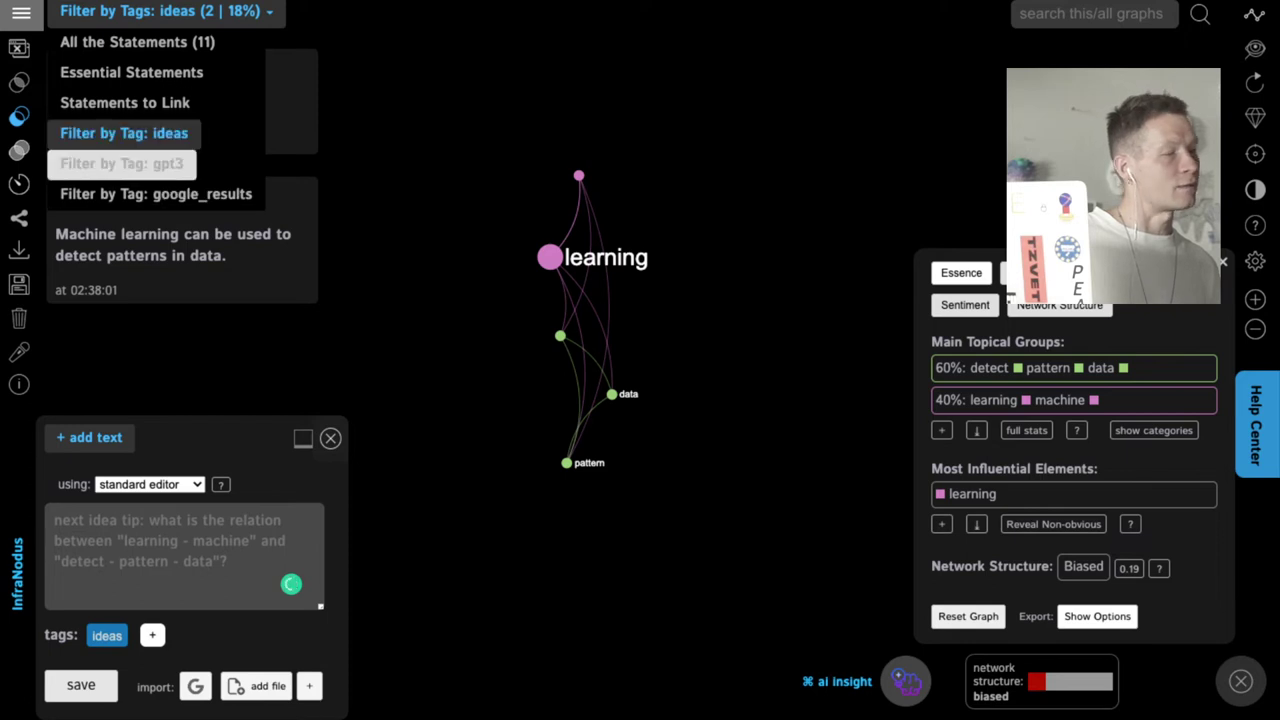
click(122, 164)
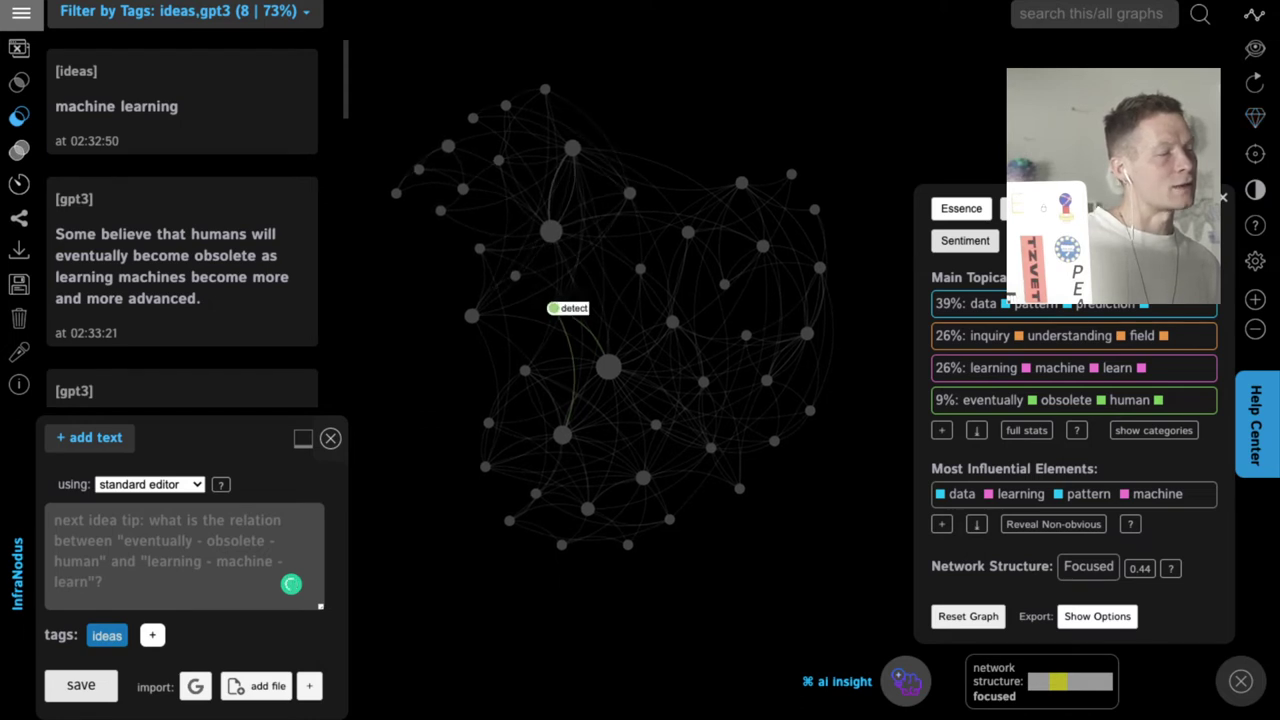
Step: Select the detect, machine and learning nodes, then generate and save AI facts about diagnosing cancer and about data imbalance problems
scroll(553, 310, up, 3)
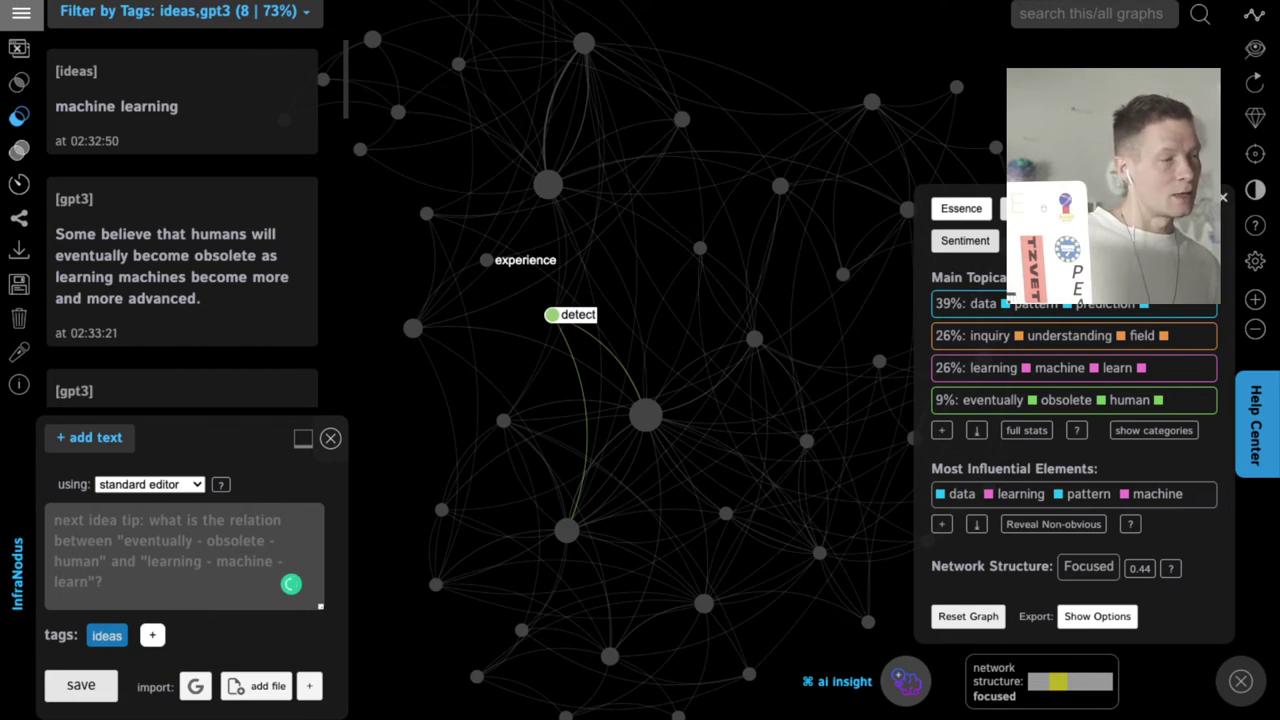
click(568, 314)
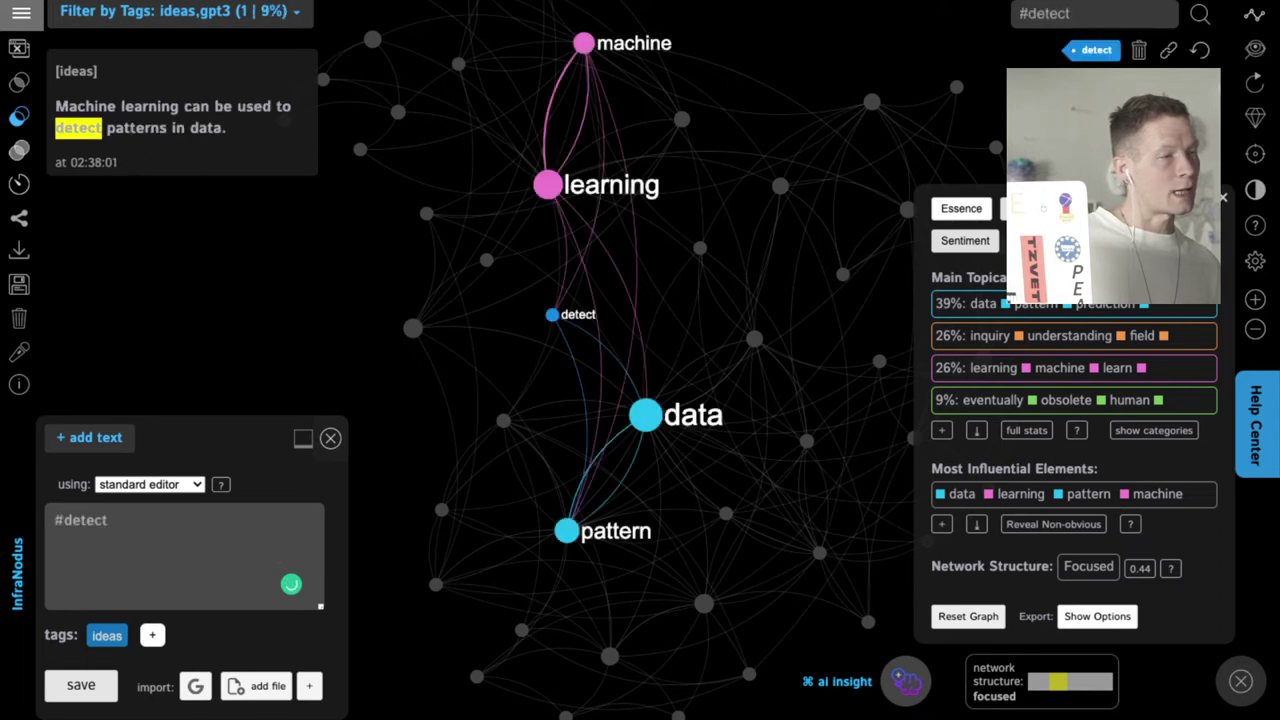
click(583, 43)
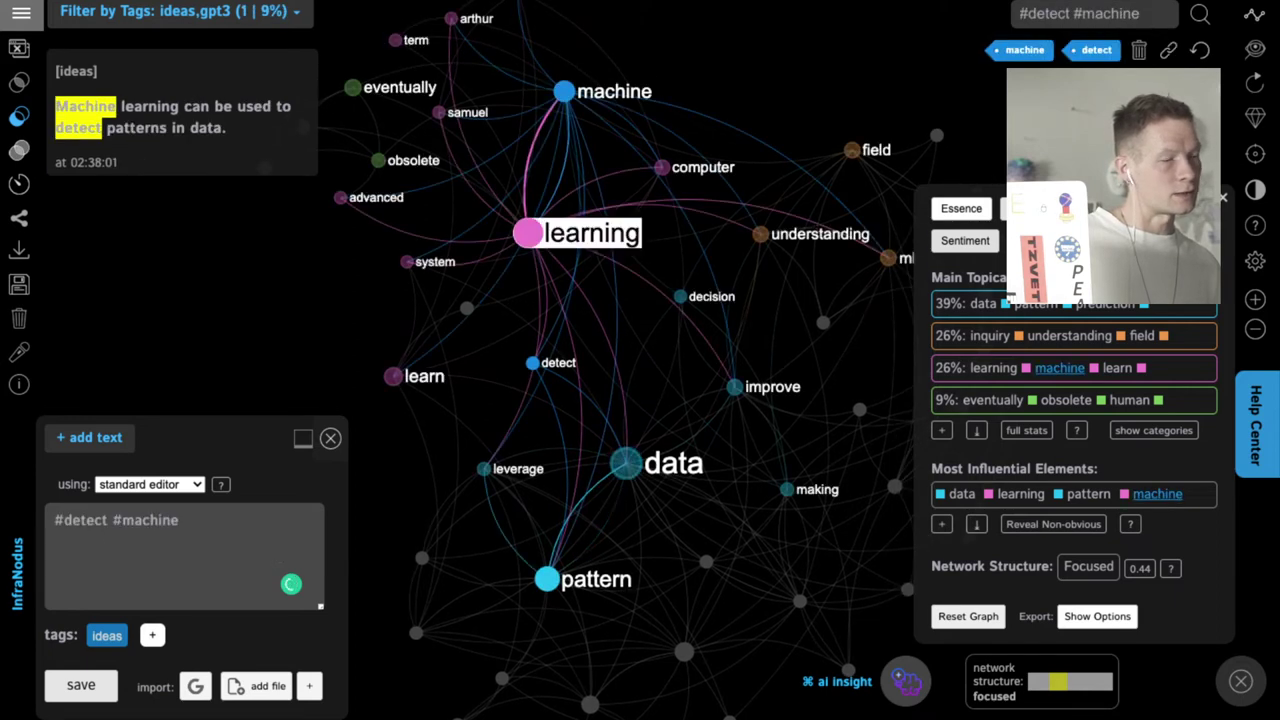
click(576, 233)
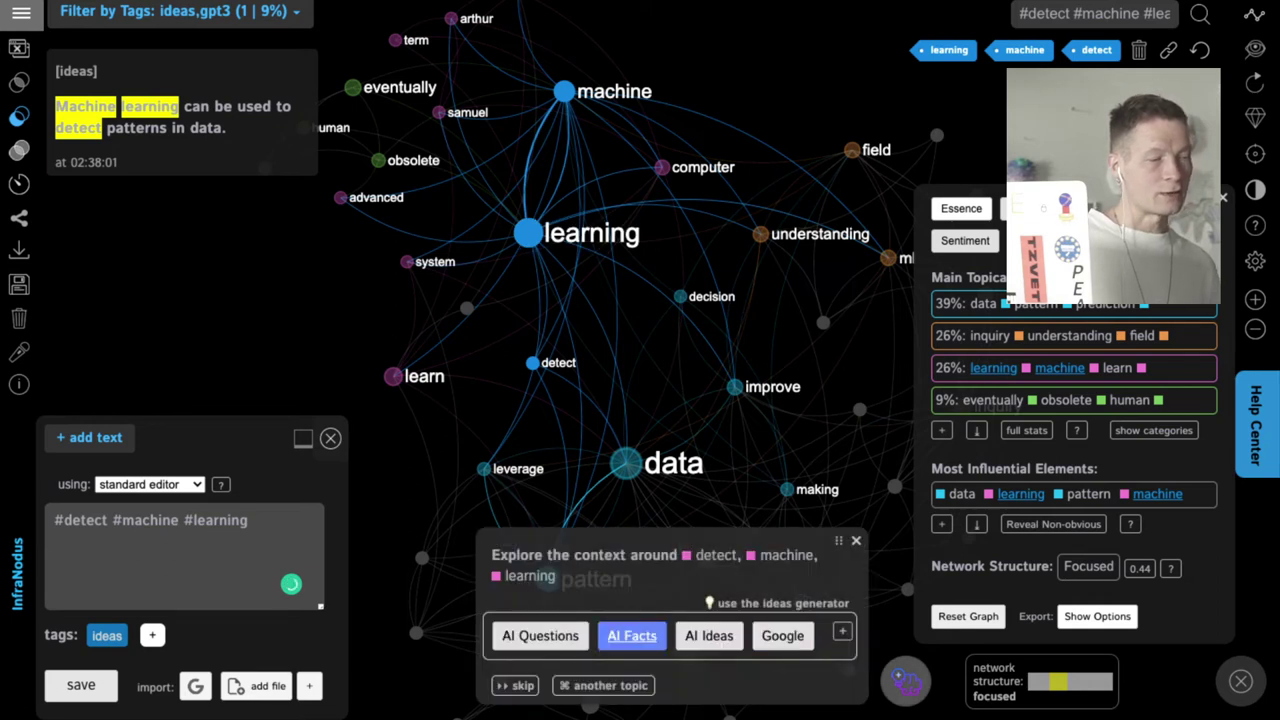
click(632, 636)
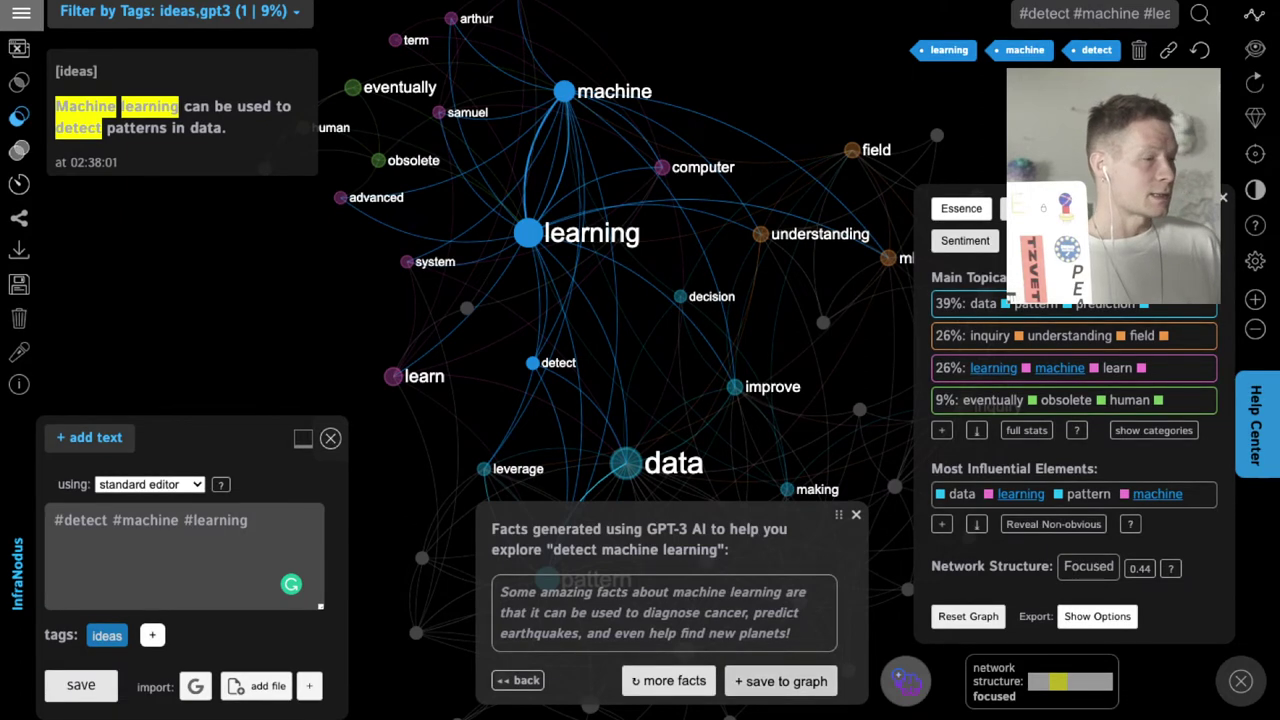
click(781, 681)
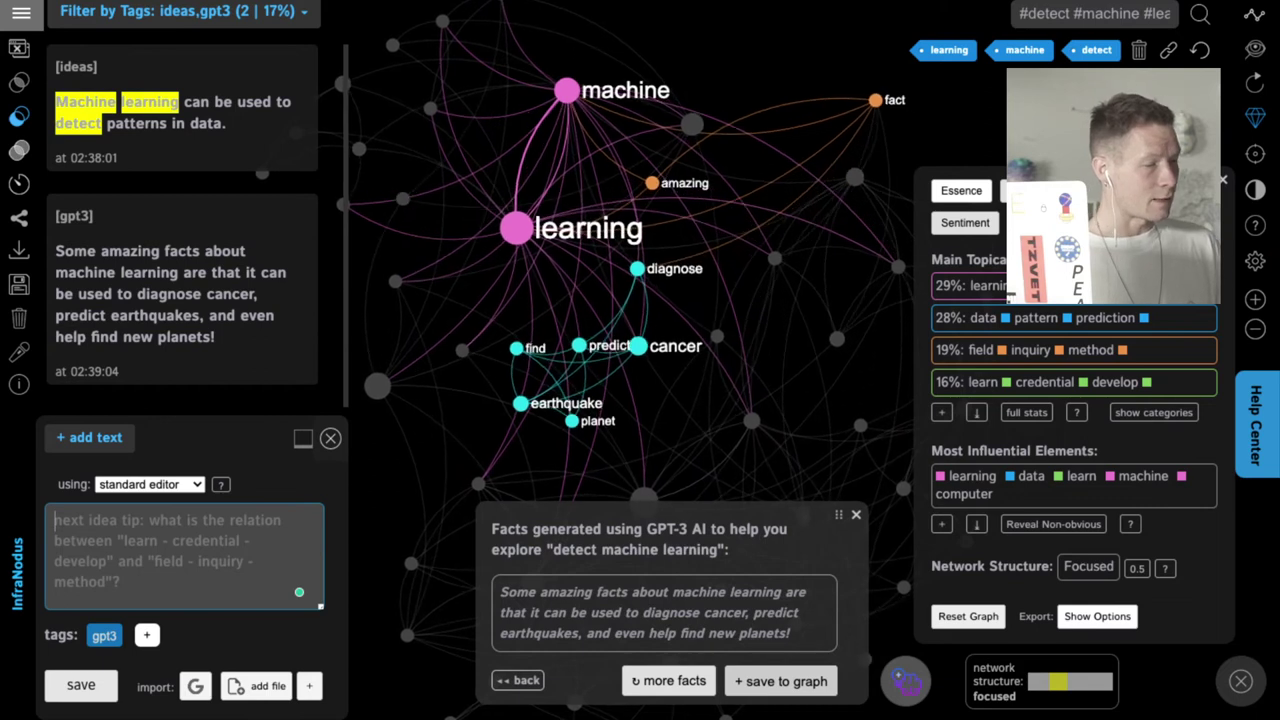
click(668, 681)
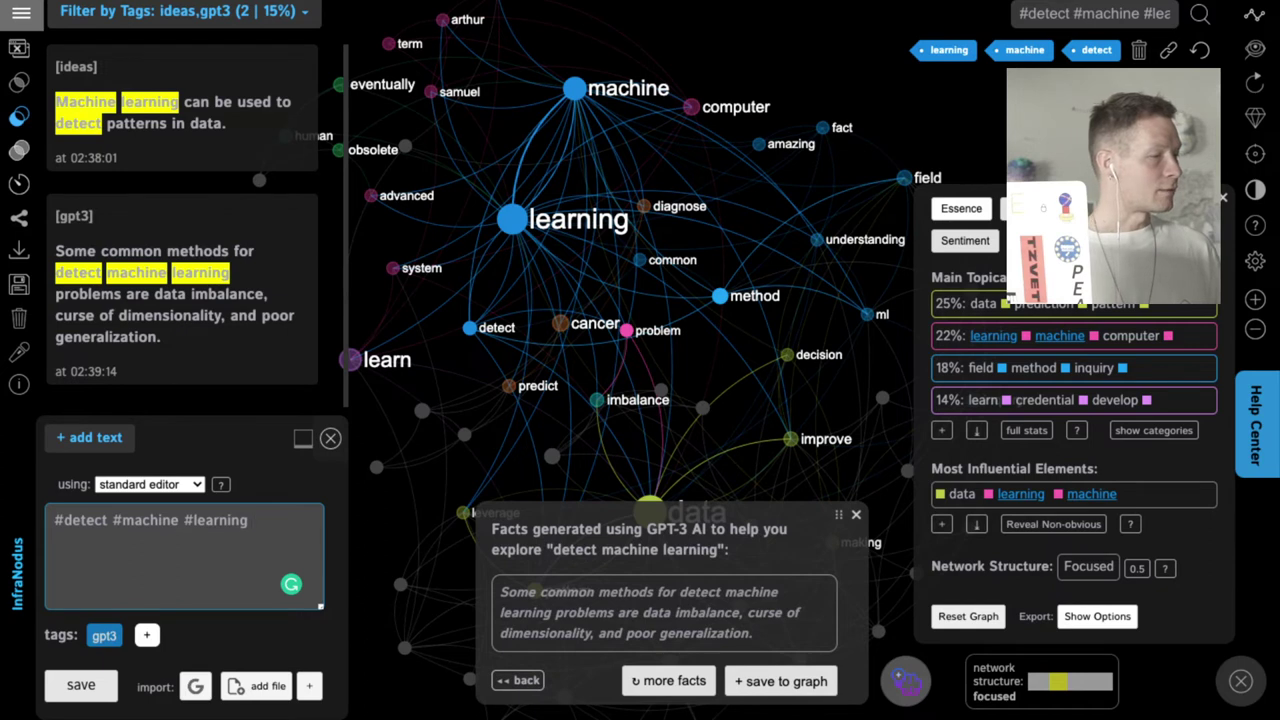
Step: Close the text entries, inspect the imbalance node's connections, then clear the selection and close the AI facts
click(330, 438)
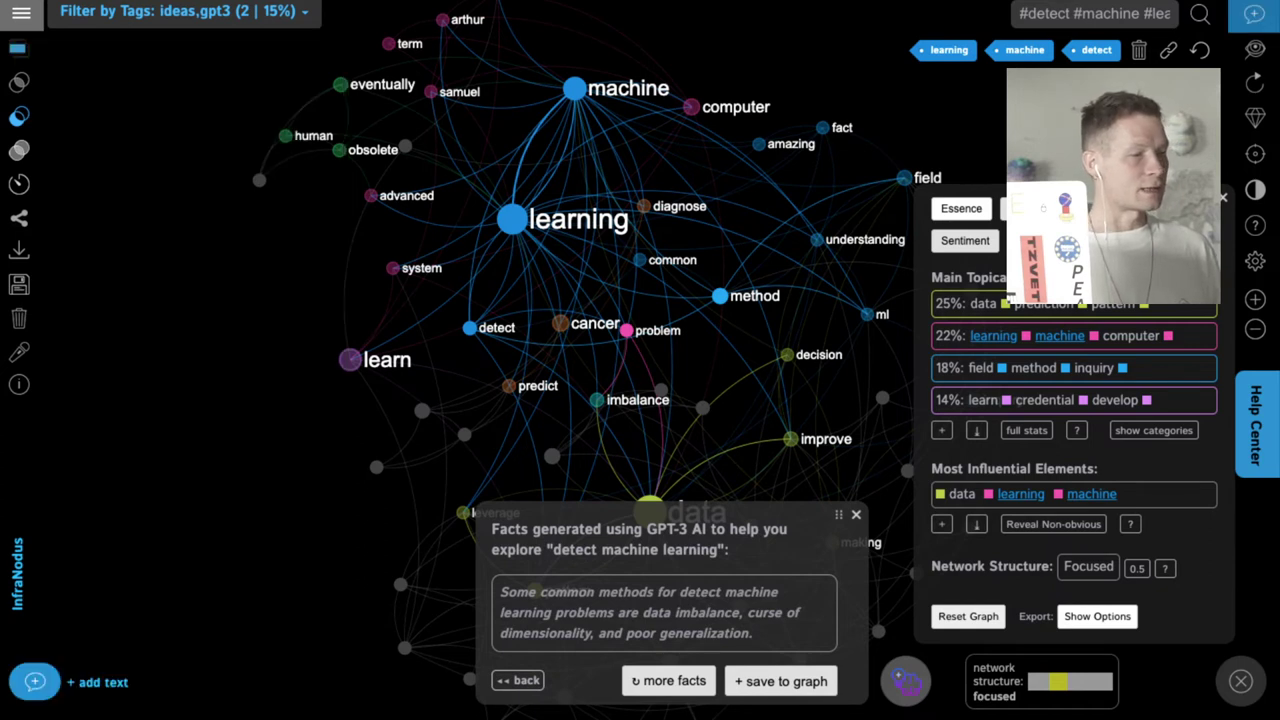
click(598, 400)
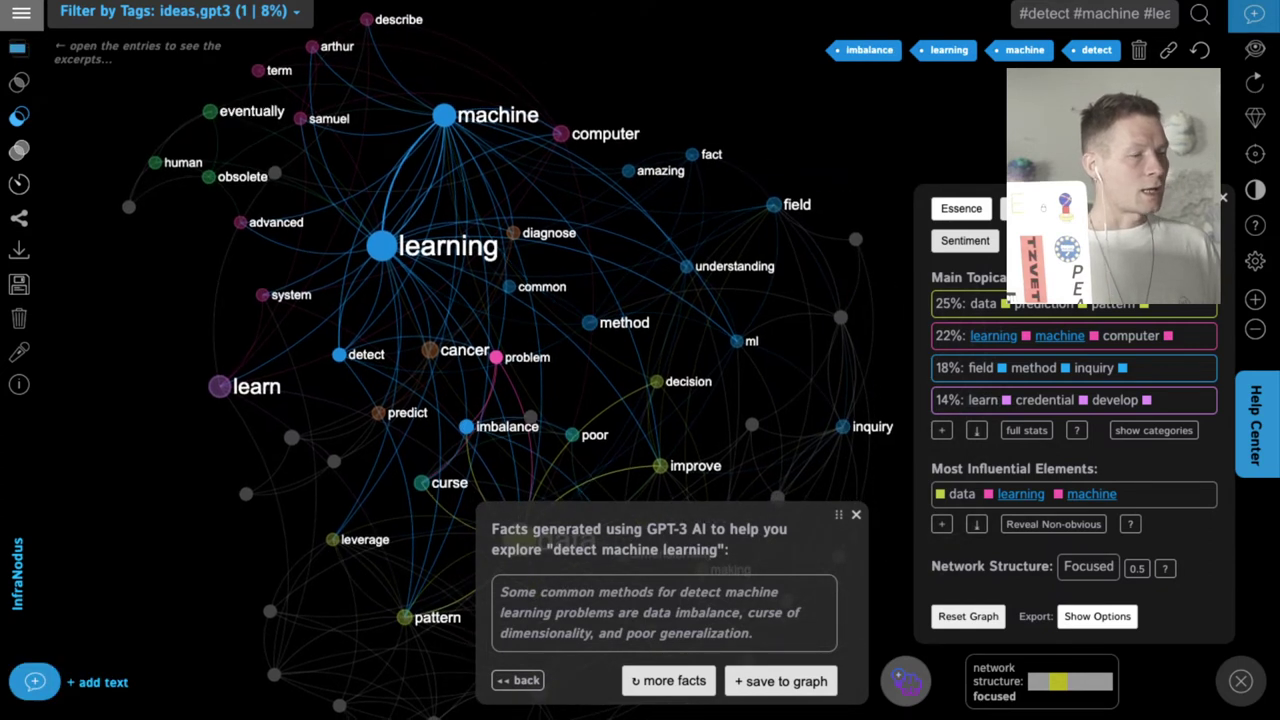
click(536, 372)
click(856, 515)
drag(720, 420, 778, 421)
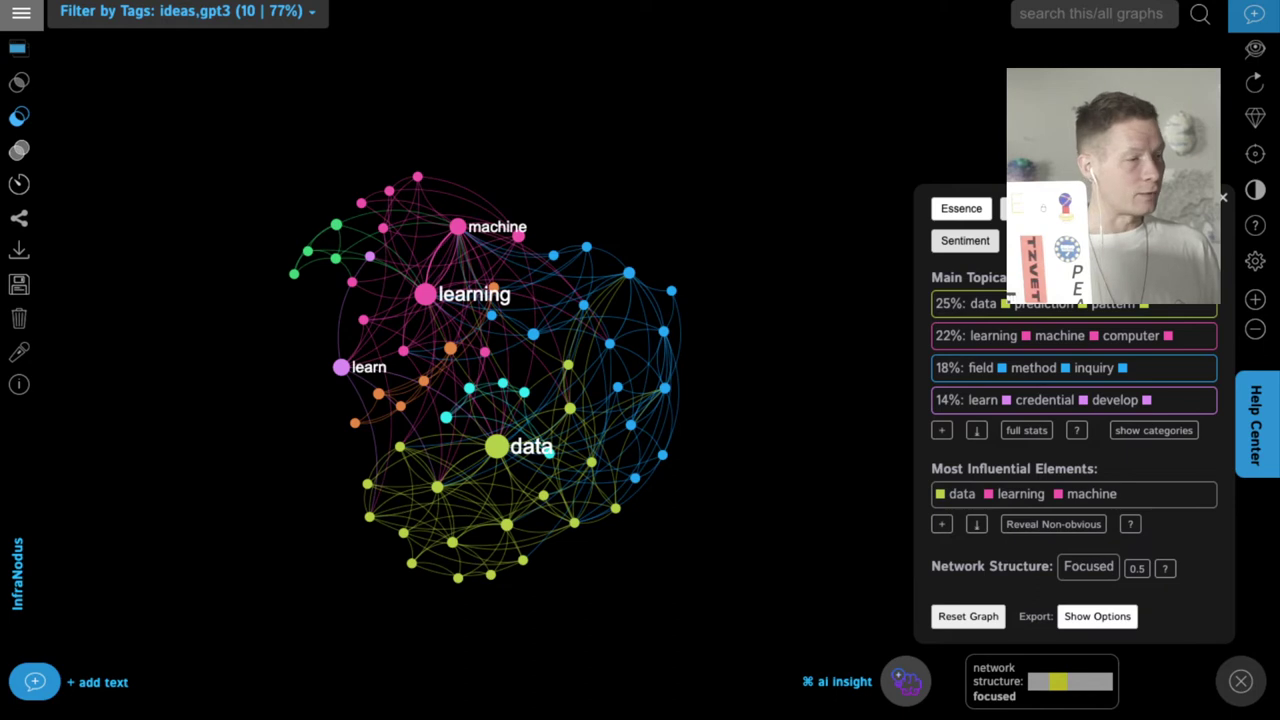
scroll(518, 392, up, 1)
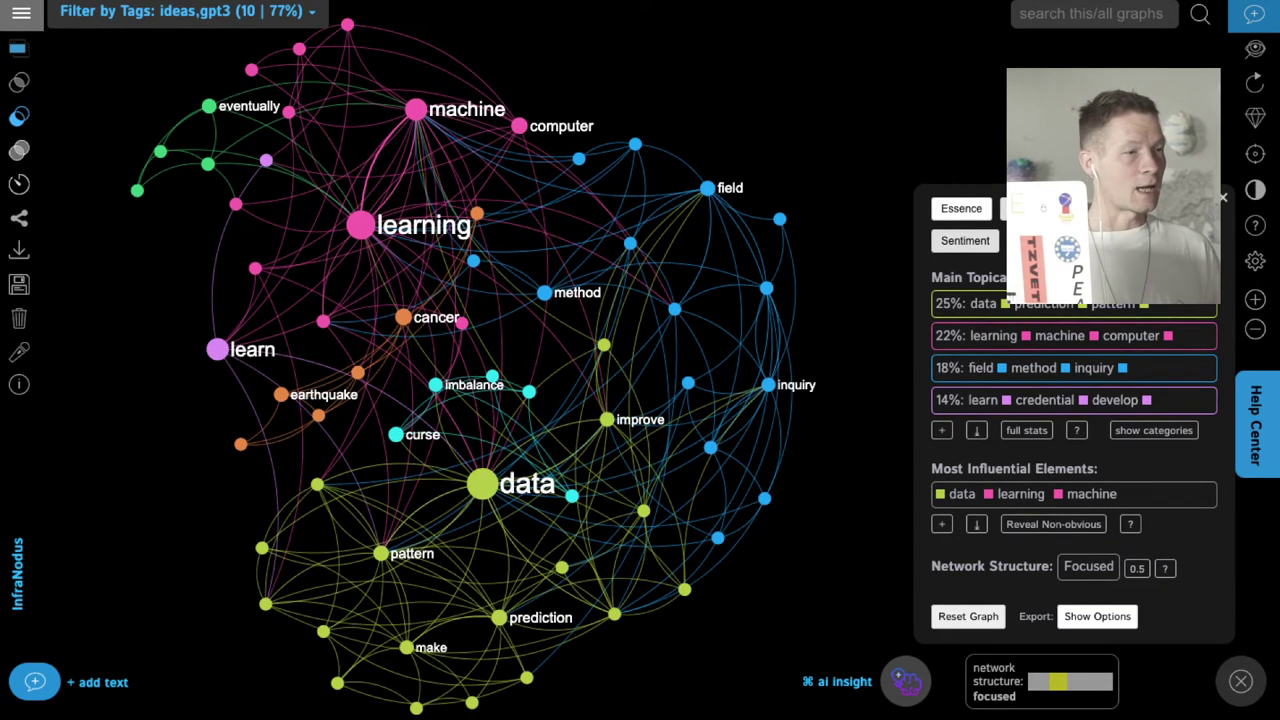
Step: Show the insight analysis and remove the machine, learning and data nodes from the graph
click(1028, 209)
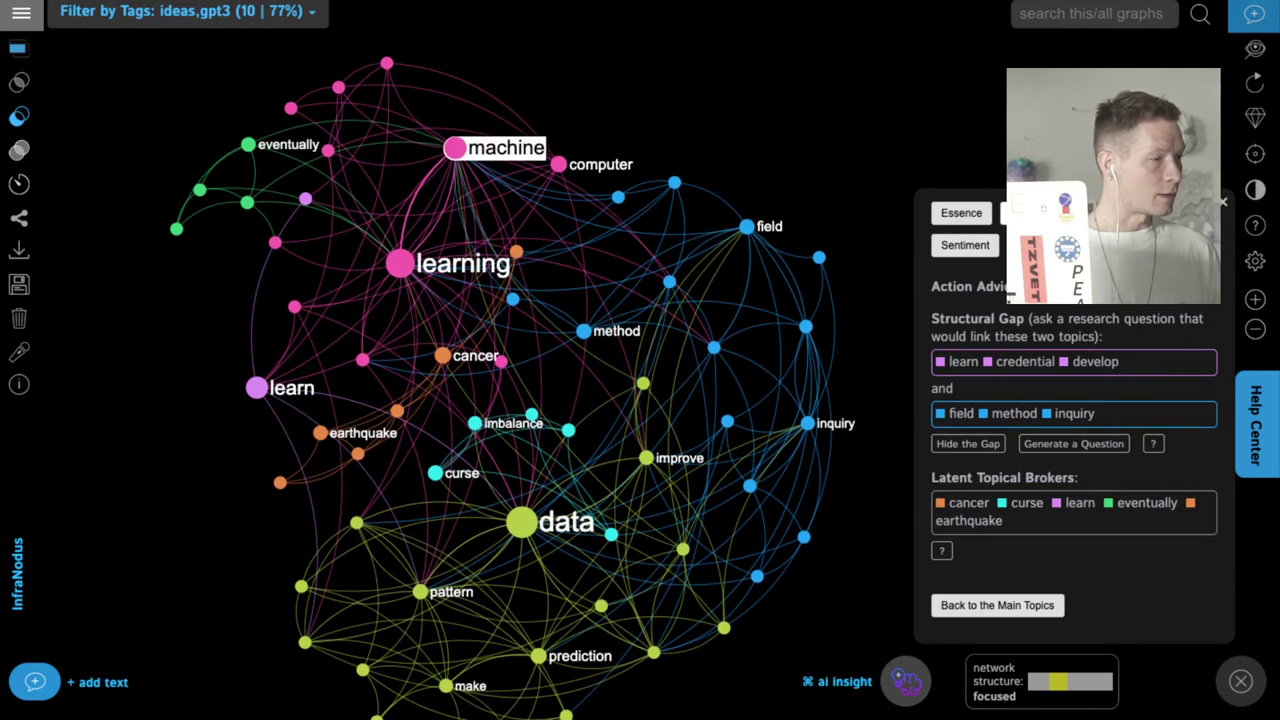
click(456, 147)
click(400, 263)
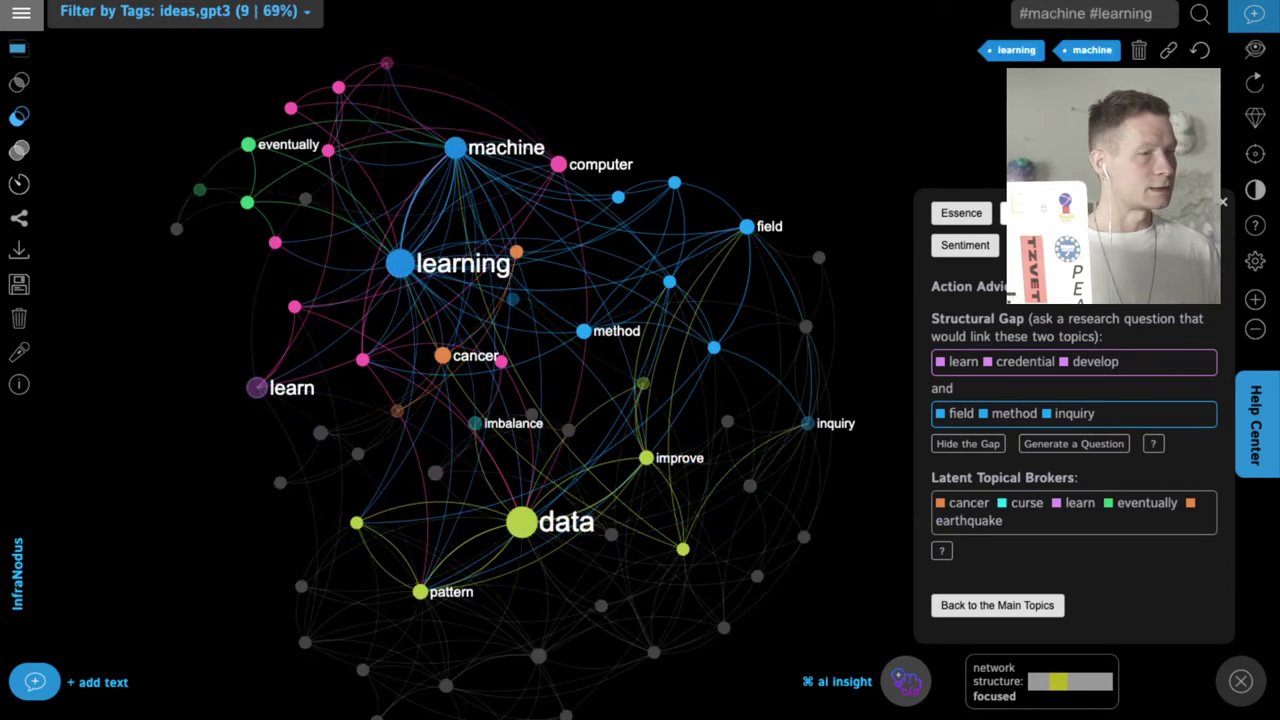
click(522, 522)
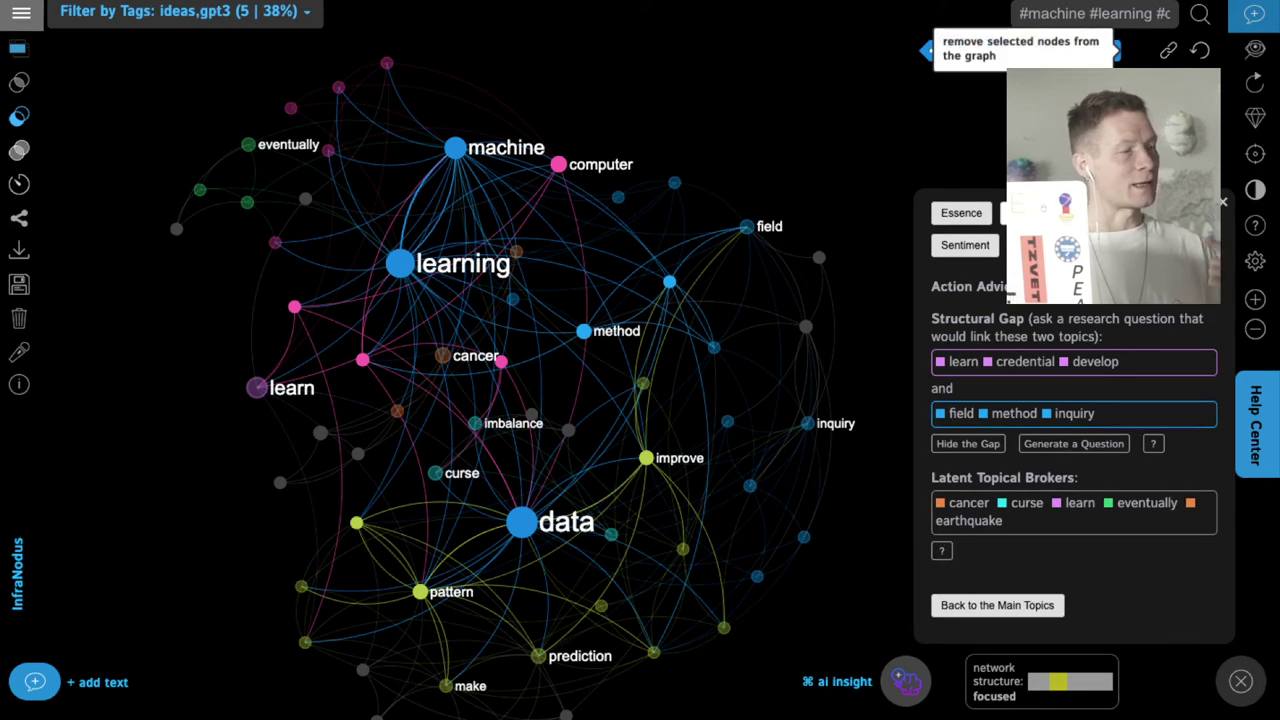
click(1136, 50)
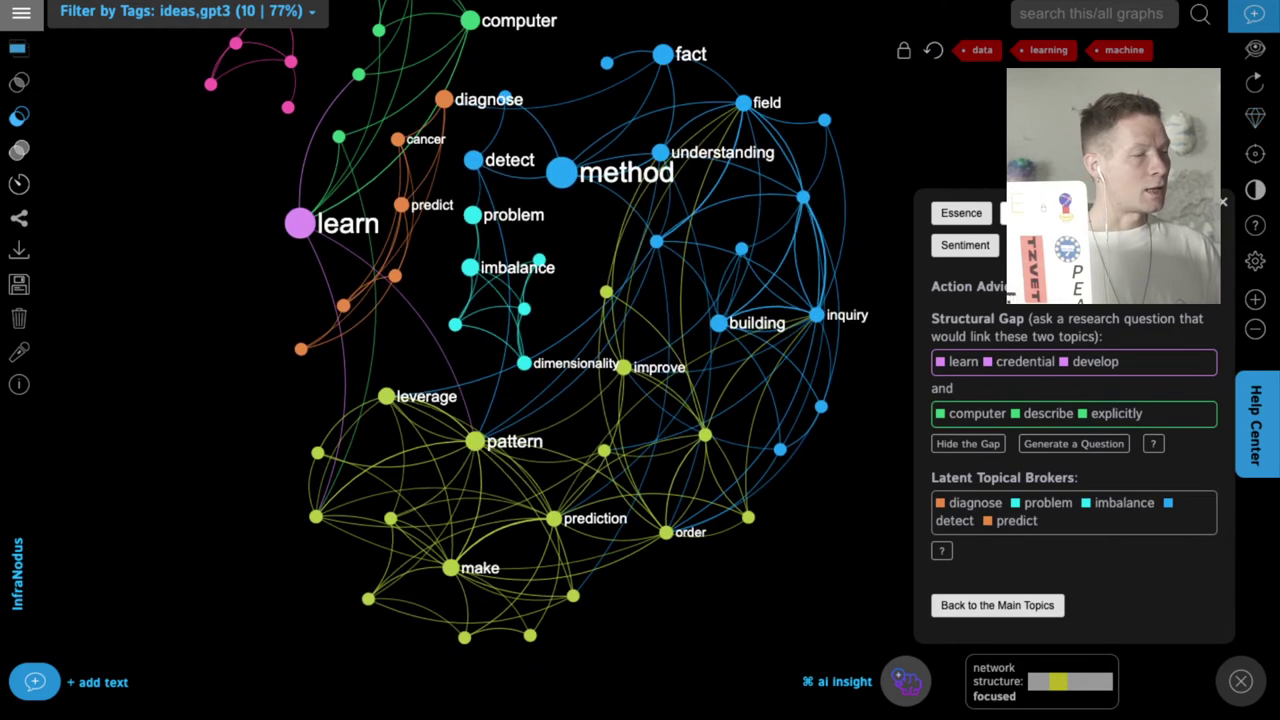
Step: Select the pattern, prediction and learn nodes, generate AI facts for them and save the fact about pattern prediction in machine learning
click(475, 441)
click(554, 518)
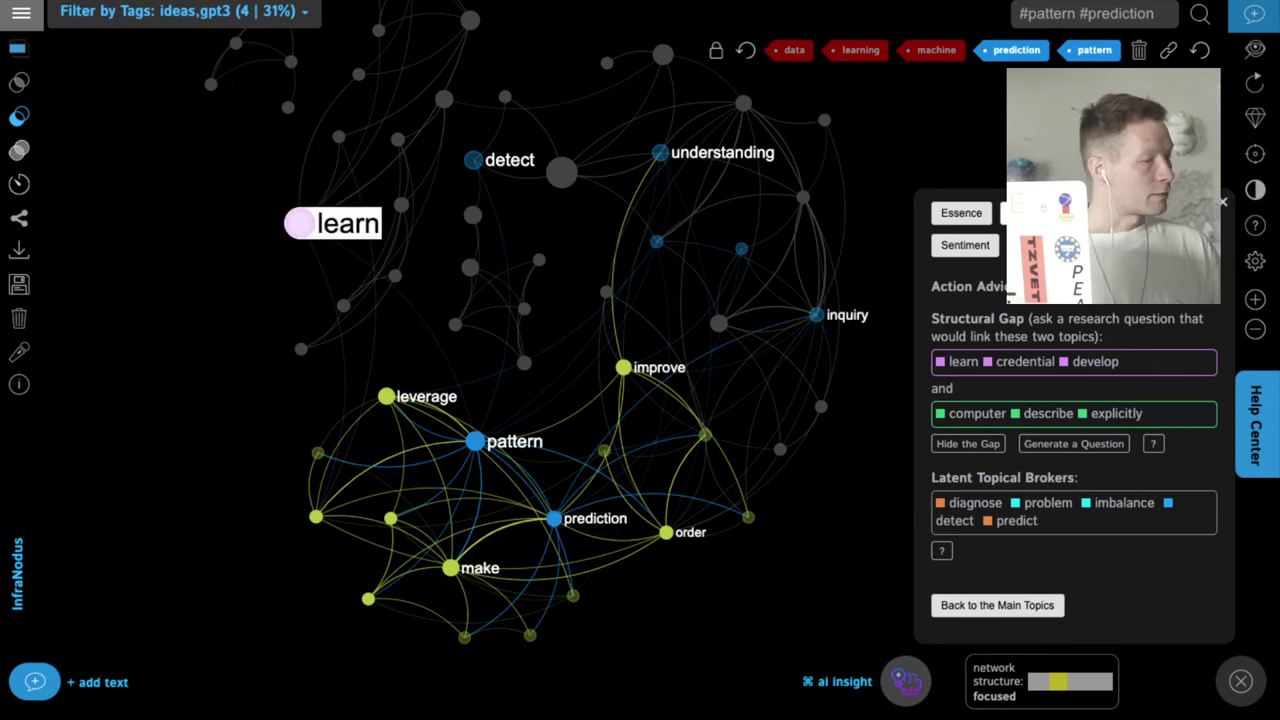
click(300, 223)
click(906, 681)
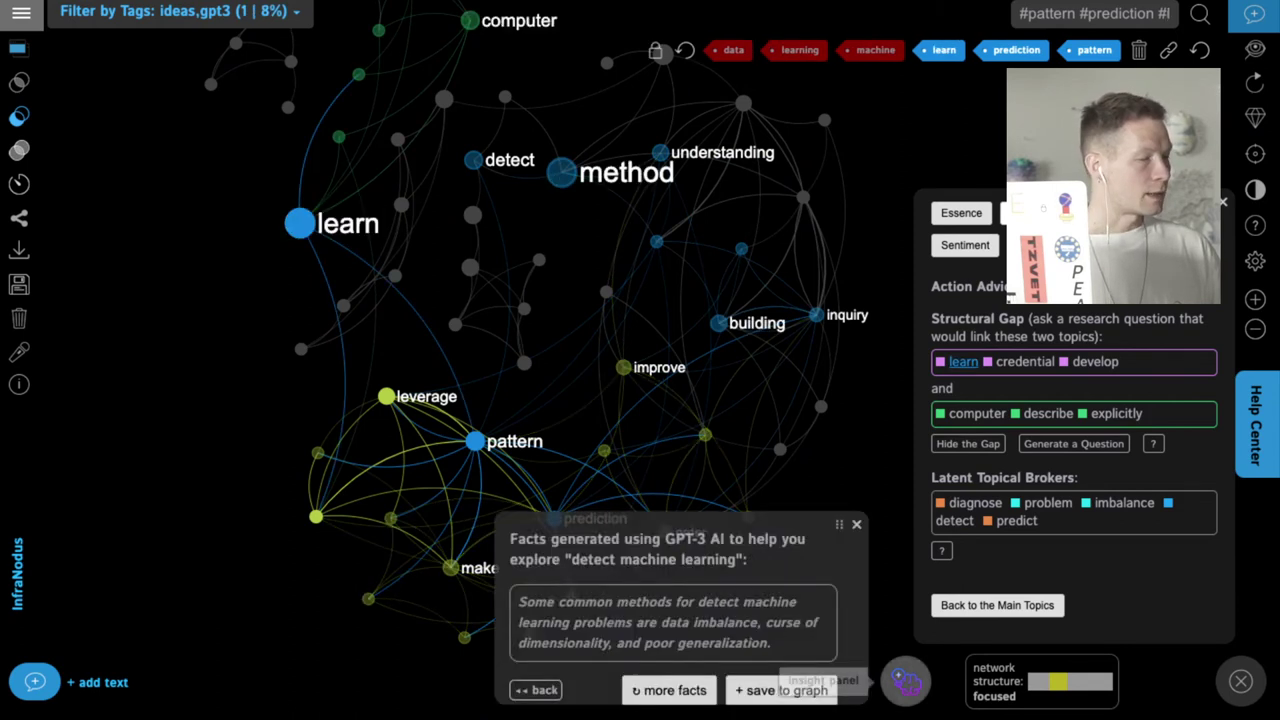
click(518, 682)
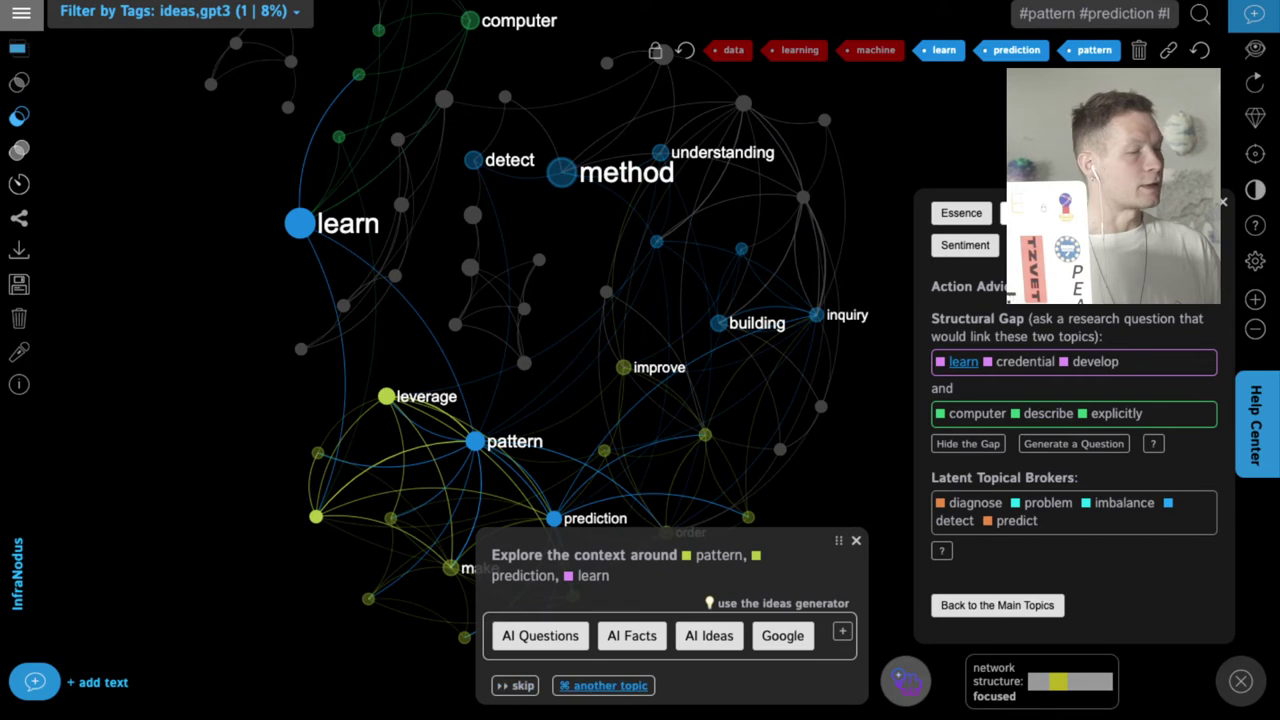
click(632, 635)
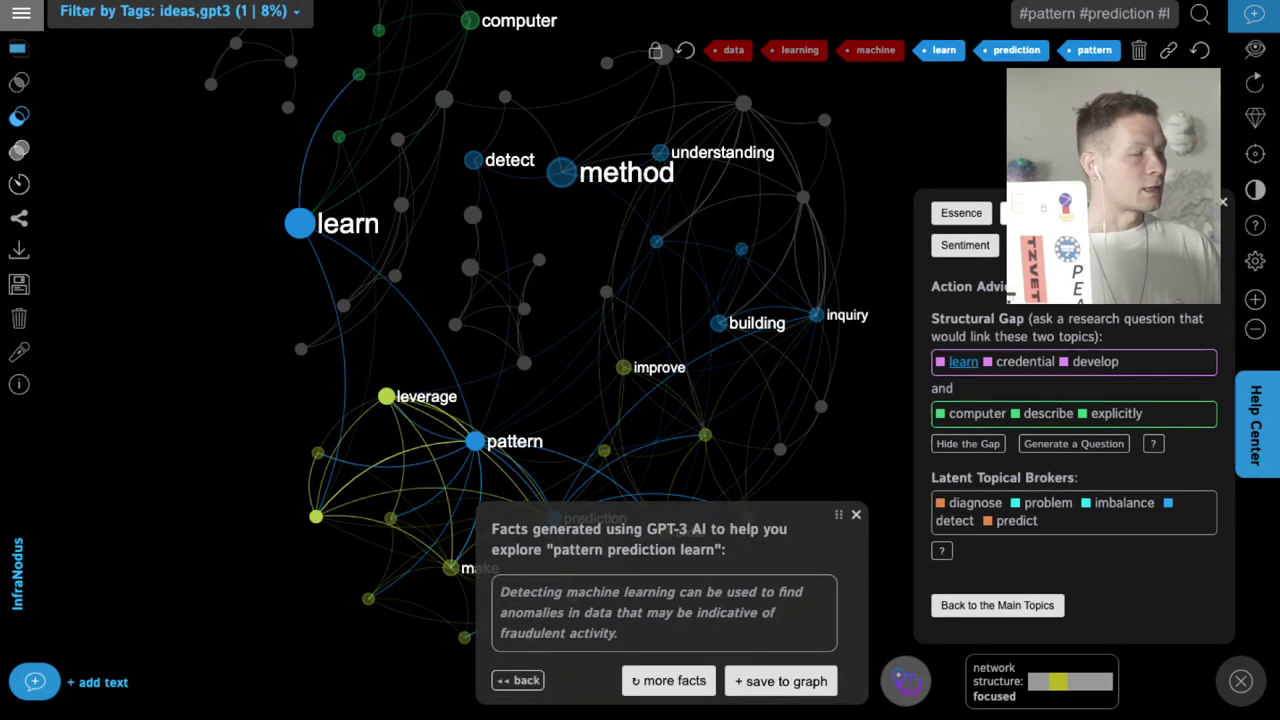
click(669, 680)
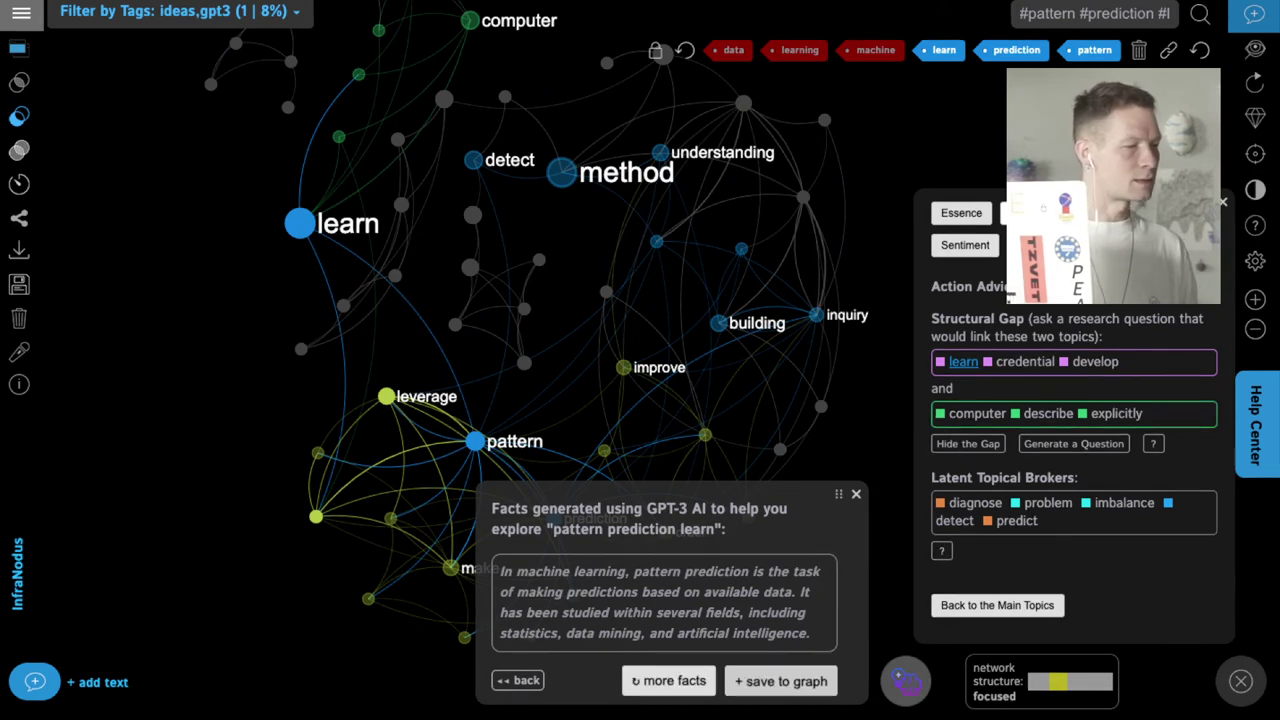
click(781, 681)
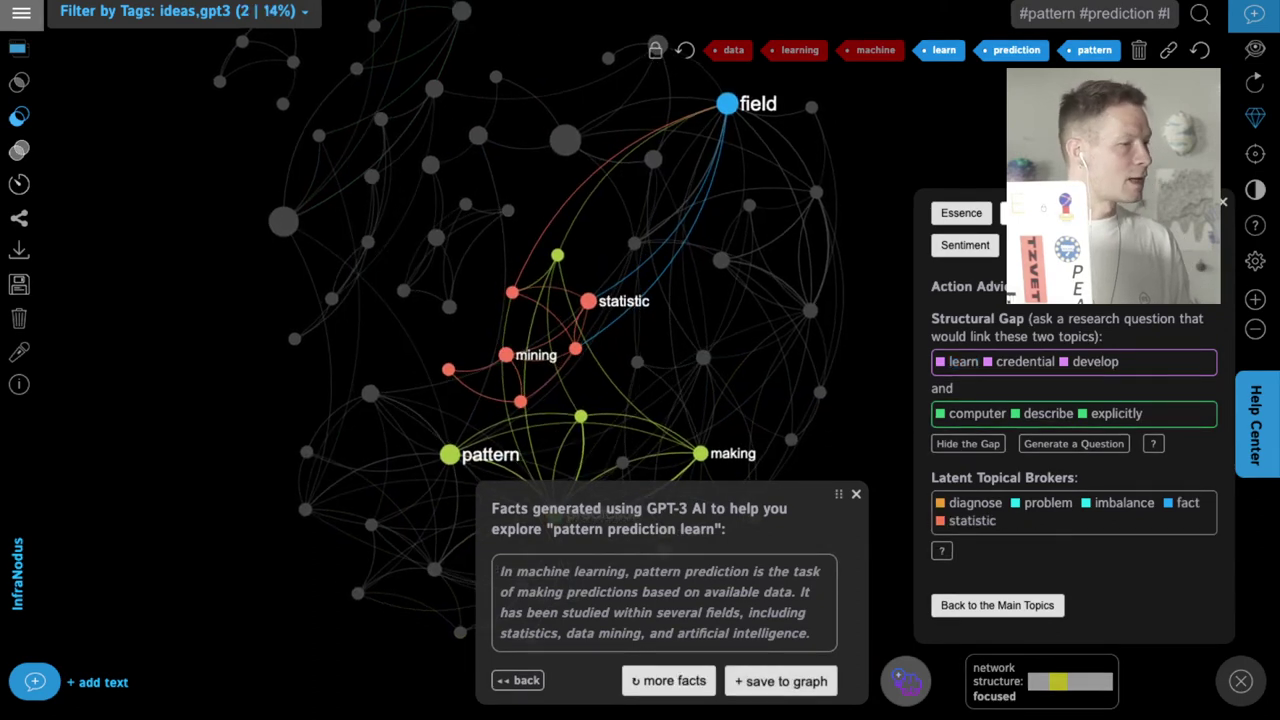
Step: Generate another AI fact and save the one about predicting patterns as a fundamental human skill to the graph
drag(760, 420, 640, 376)
click(668, 681)
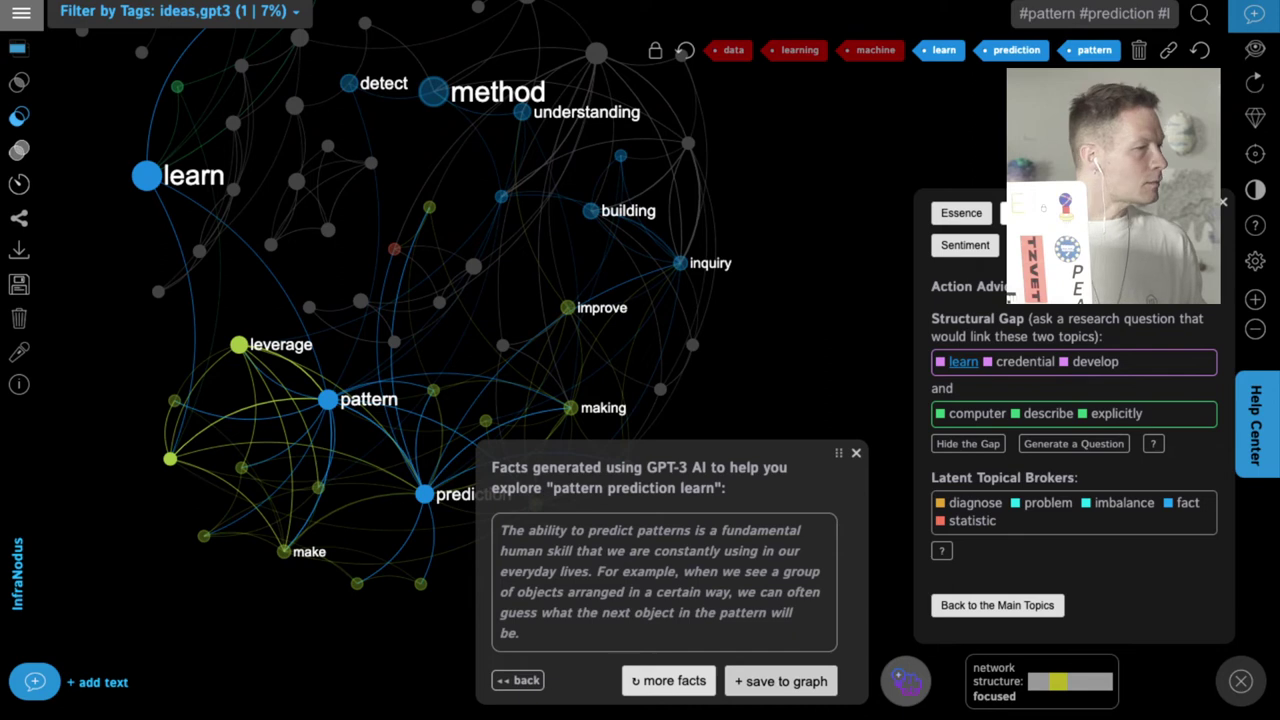
click(781, 681)
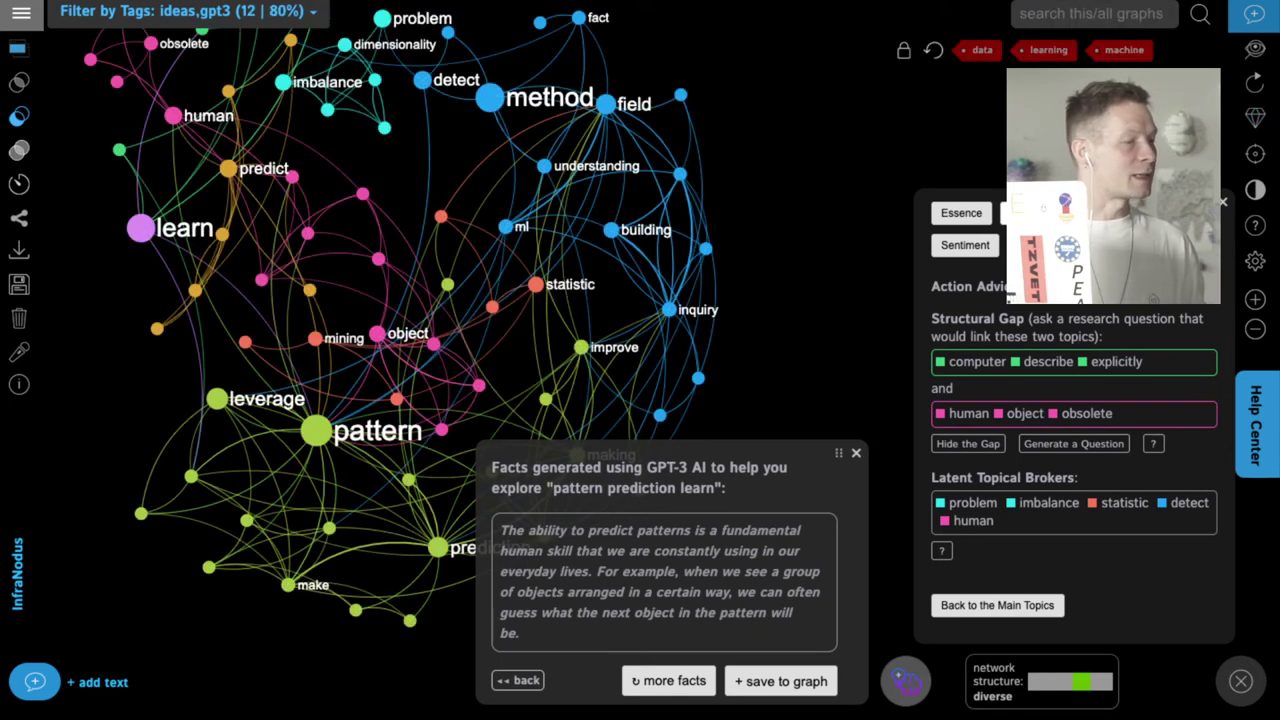
Step: Close the AI facts and restore the removed data, learning and machine nodes to the graph
click(856, 453)
scroll(379, 376, down, 1)
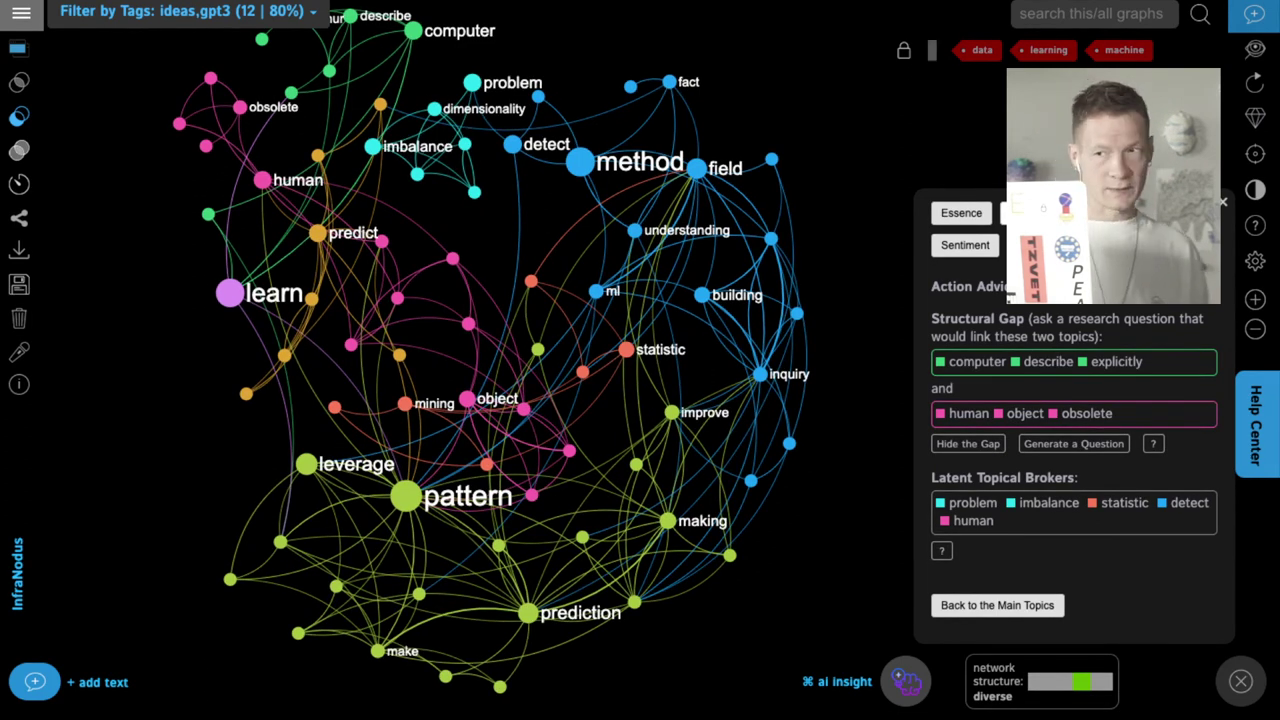
click(1255, 118)
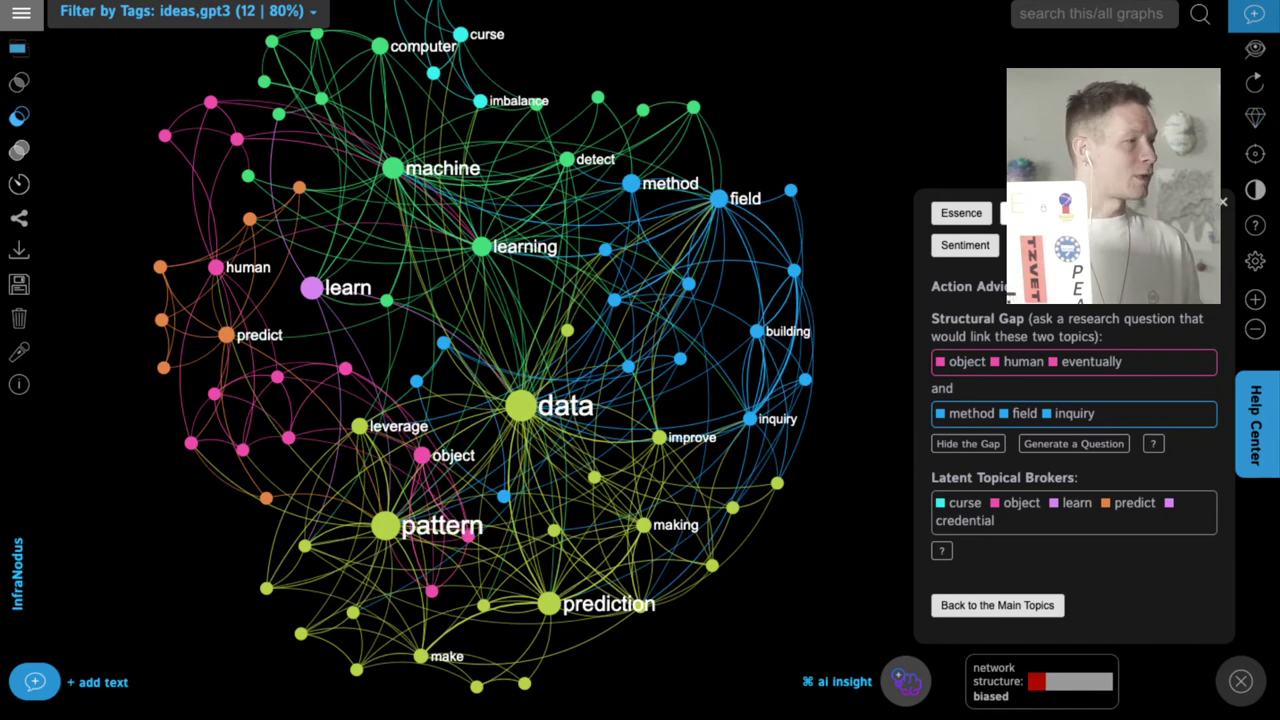
Step: Go to the apps home, add a new graph and choose to build it by exploring a topic
click(21, 12)
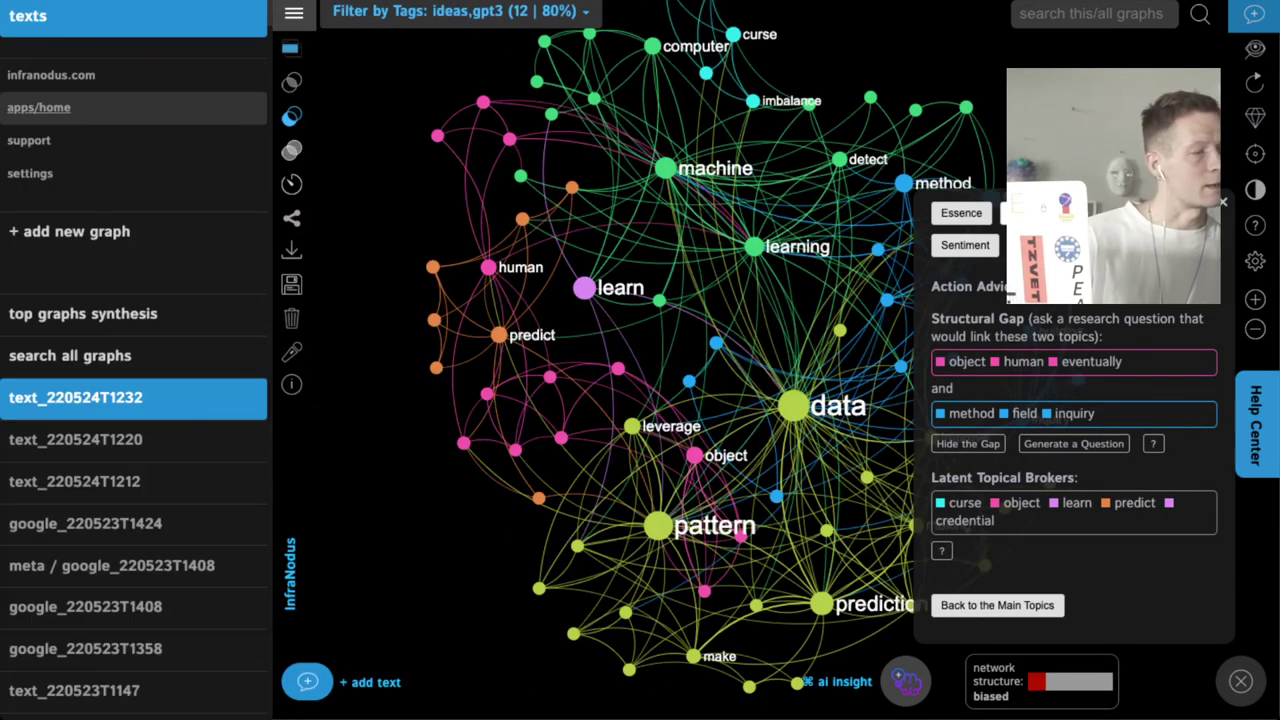
click(39, 107)
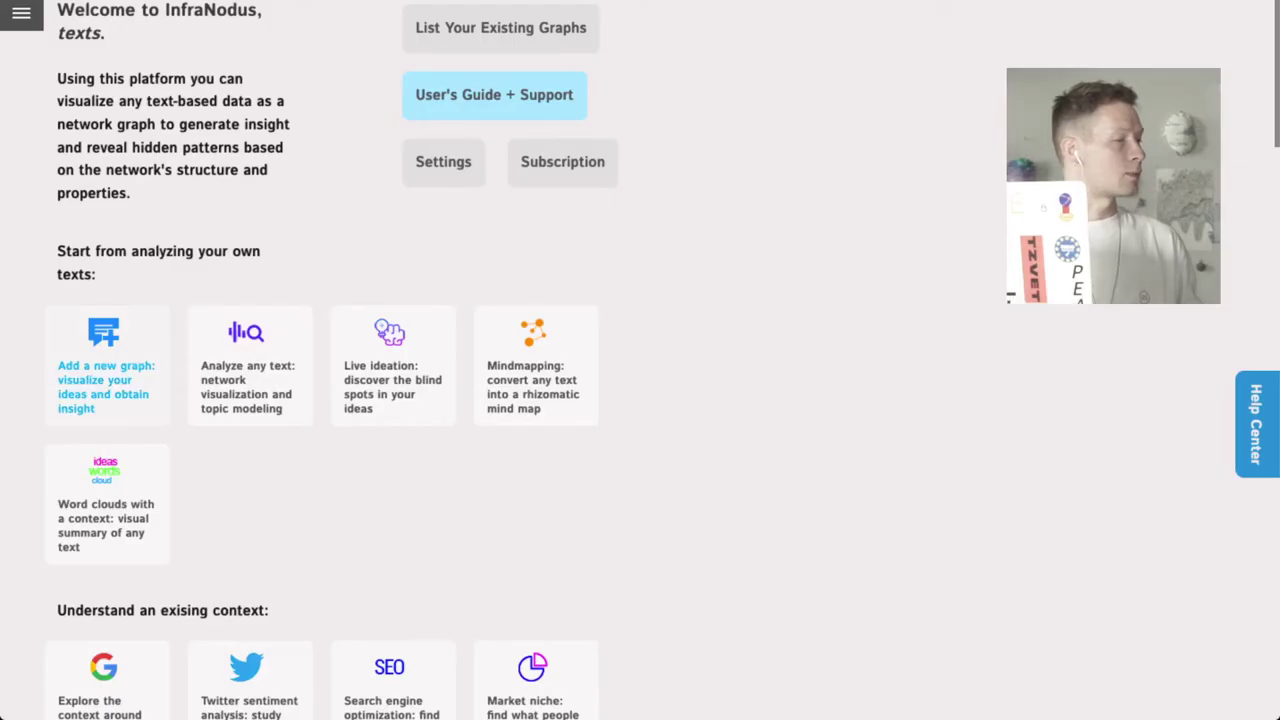
click(107, 387)
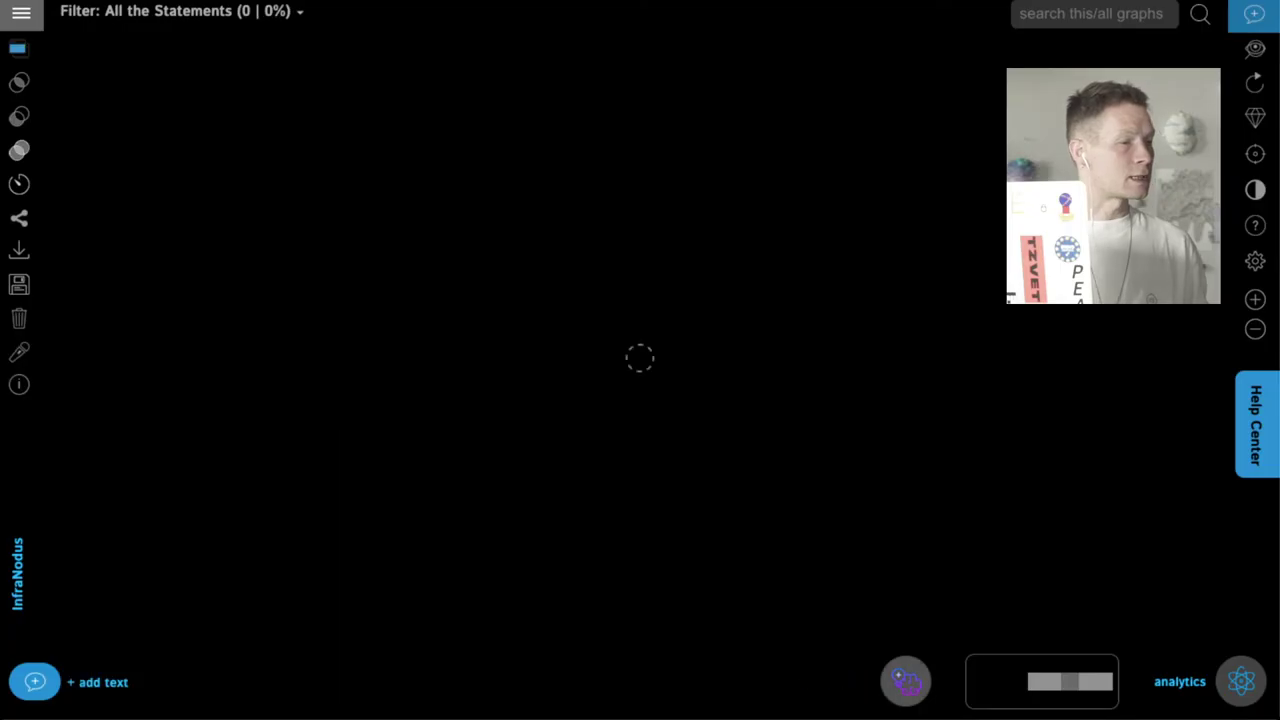
click(788, 318)
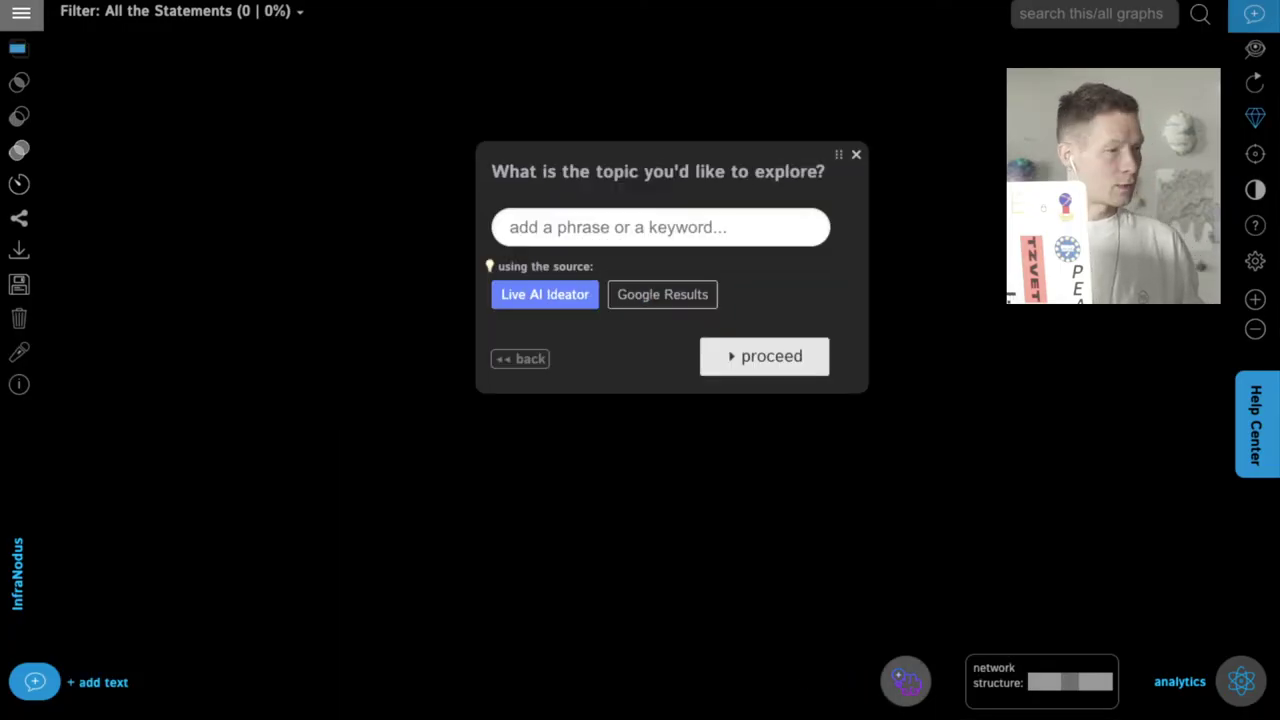
click(520, 358)
click(788, 318)
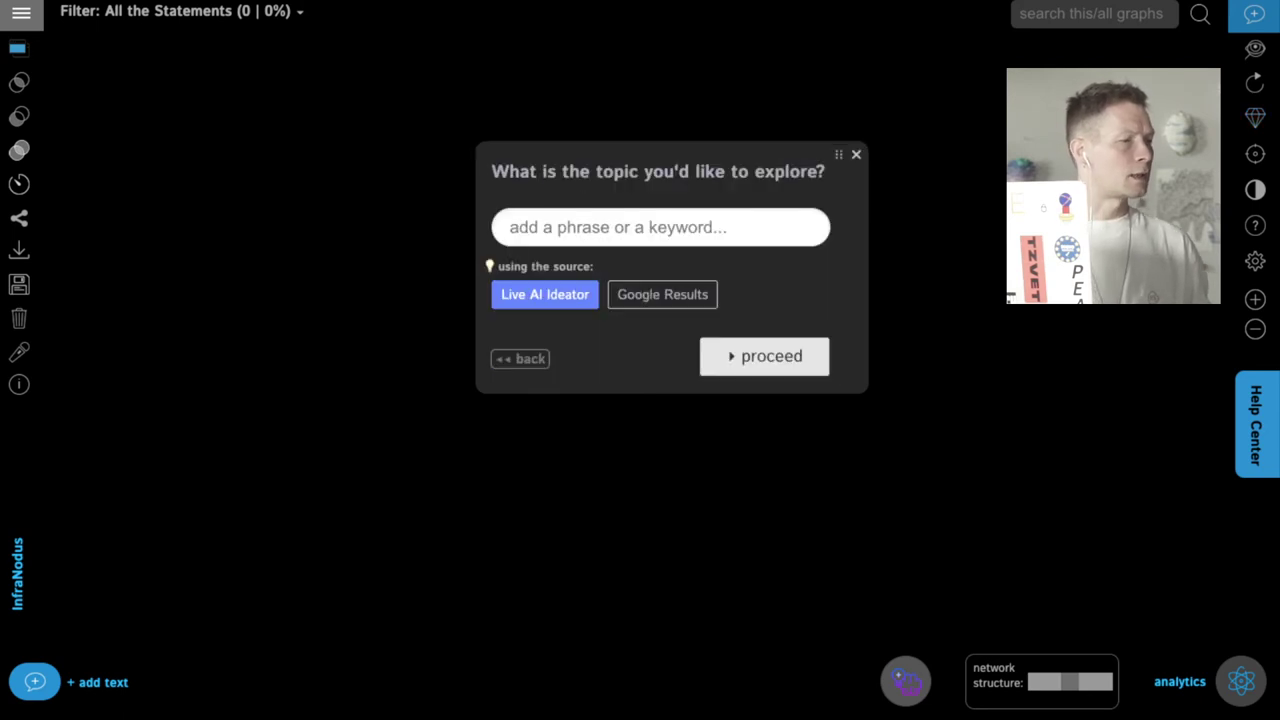
Step: Build the graph for the topic "machine learning" using Google Results as the source
click(640, 228)
text(machine learning)
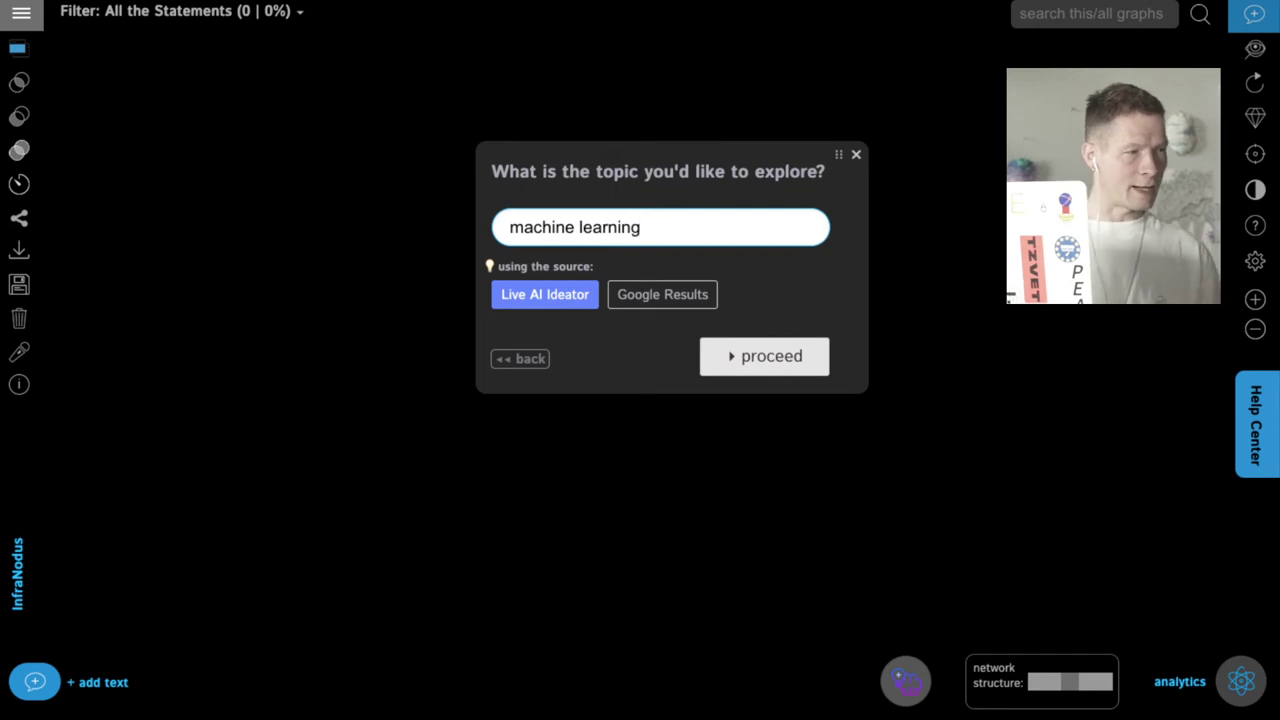
click(662, 294)
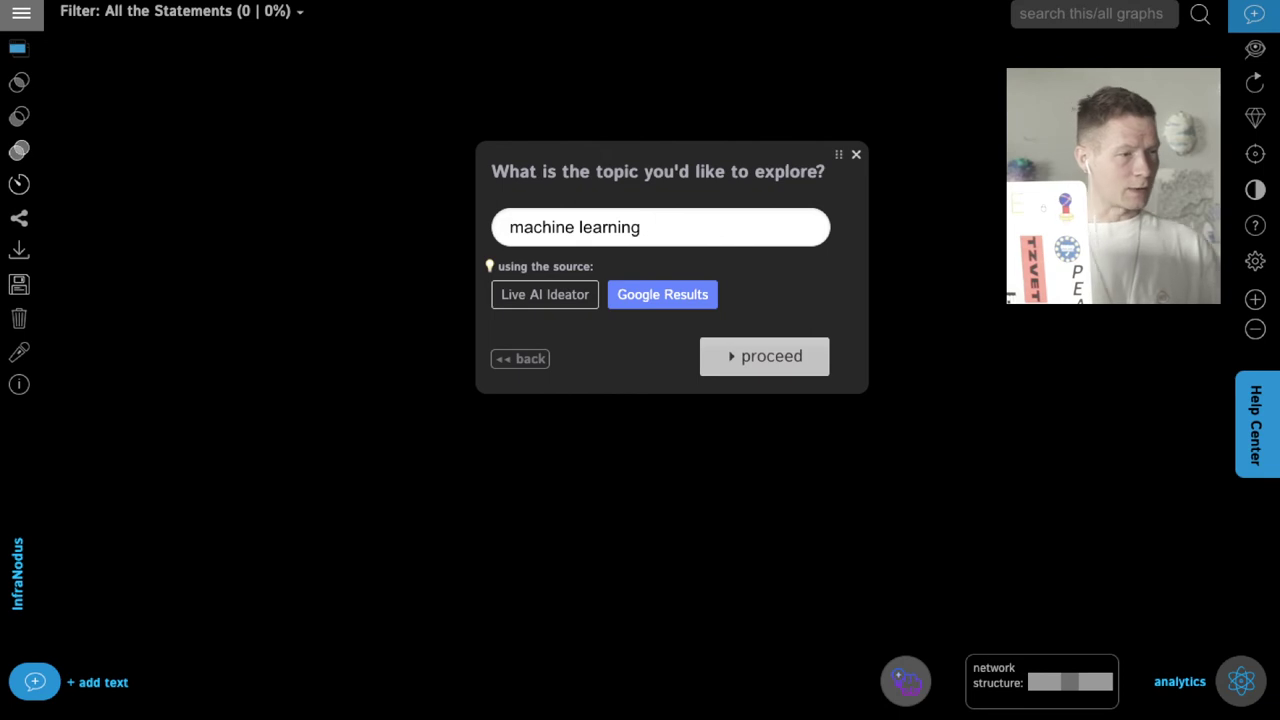
click(764, 357)
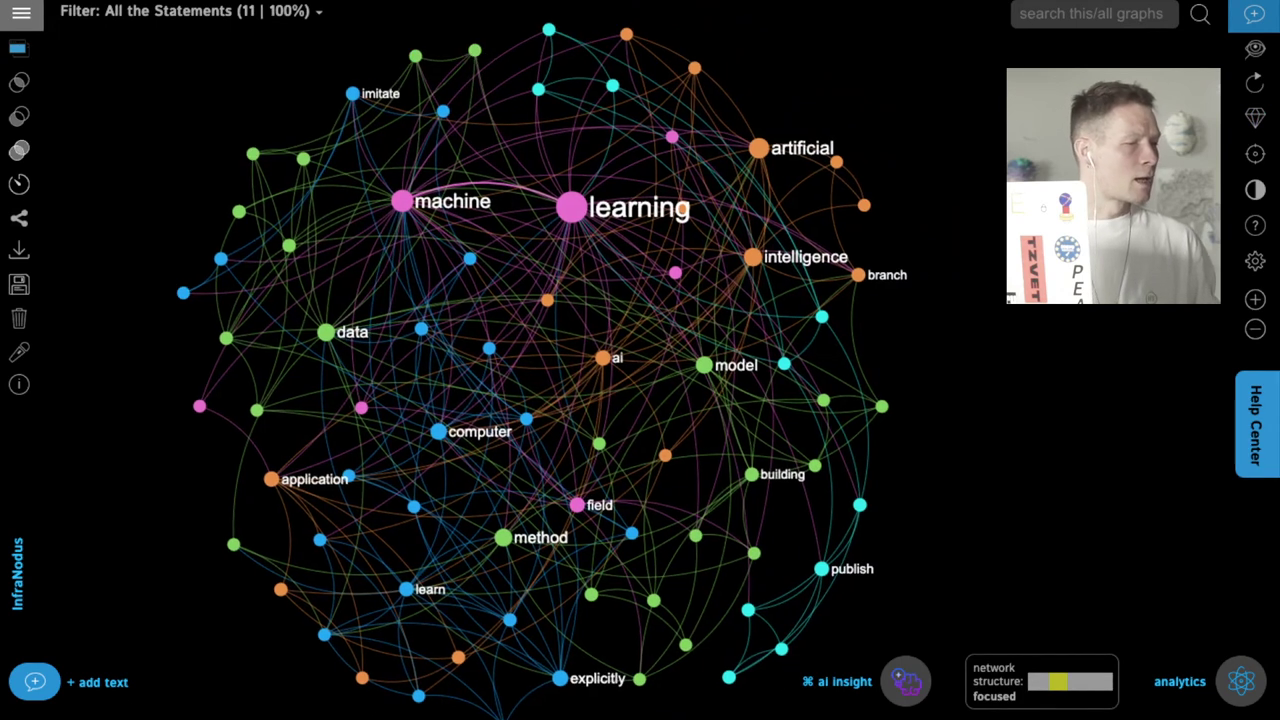
Step: Select the artificial, intelligence and branch nodes, add Google result phrases on AI branches to the graph, and clear the selection
click(759, 148)
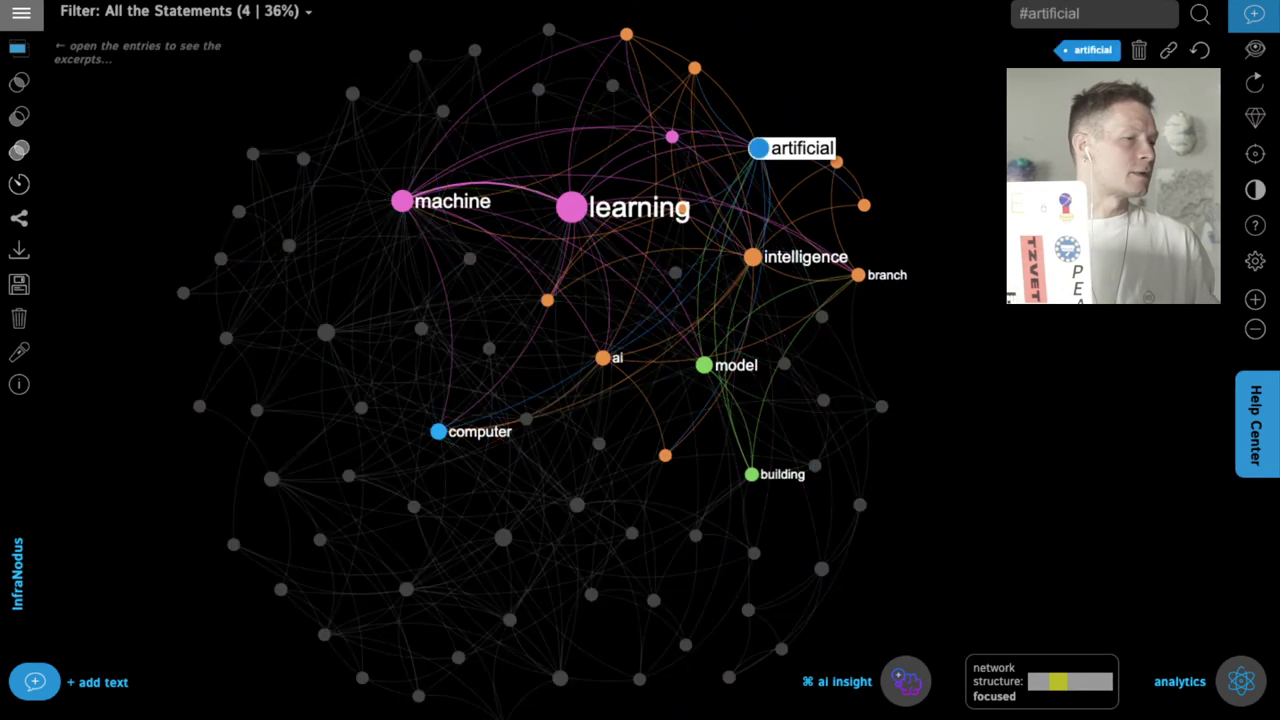
click(752, 257)
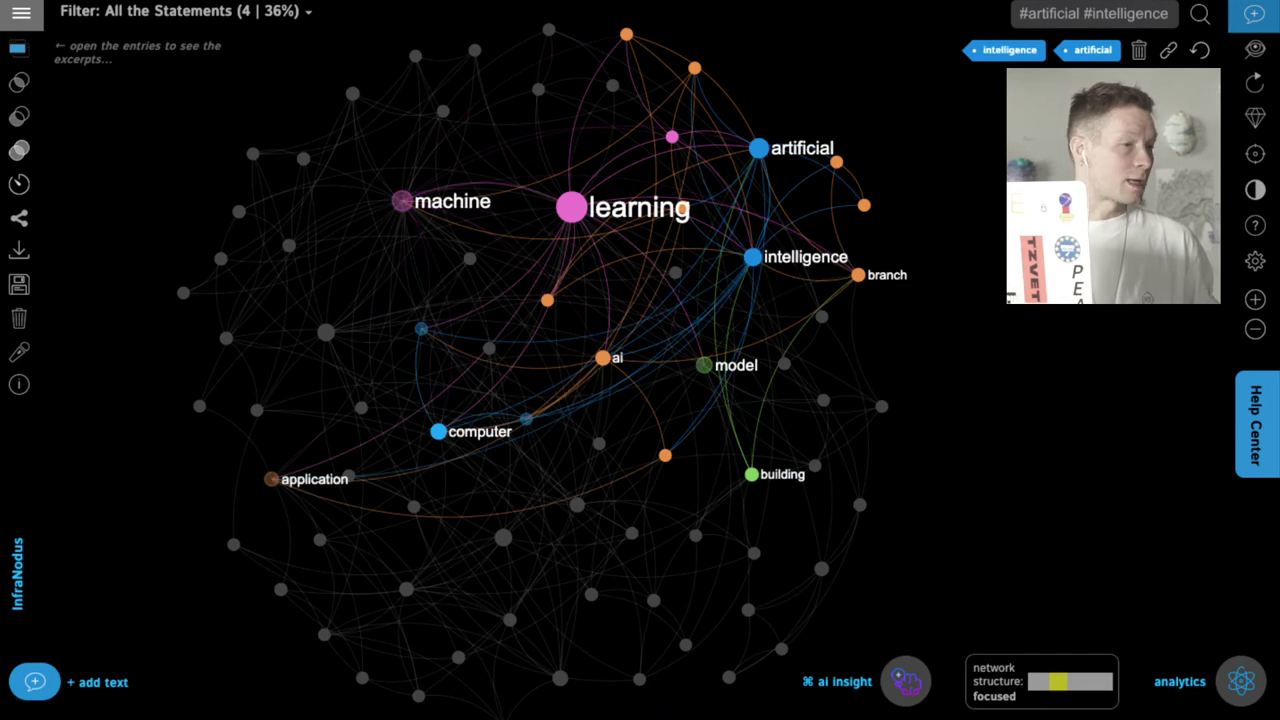
click(858, 274)
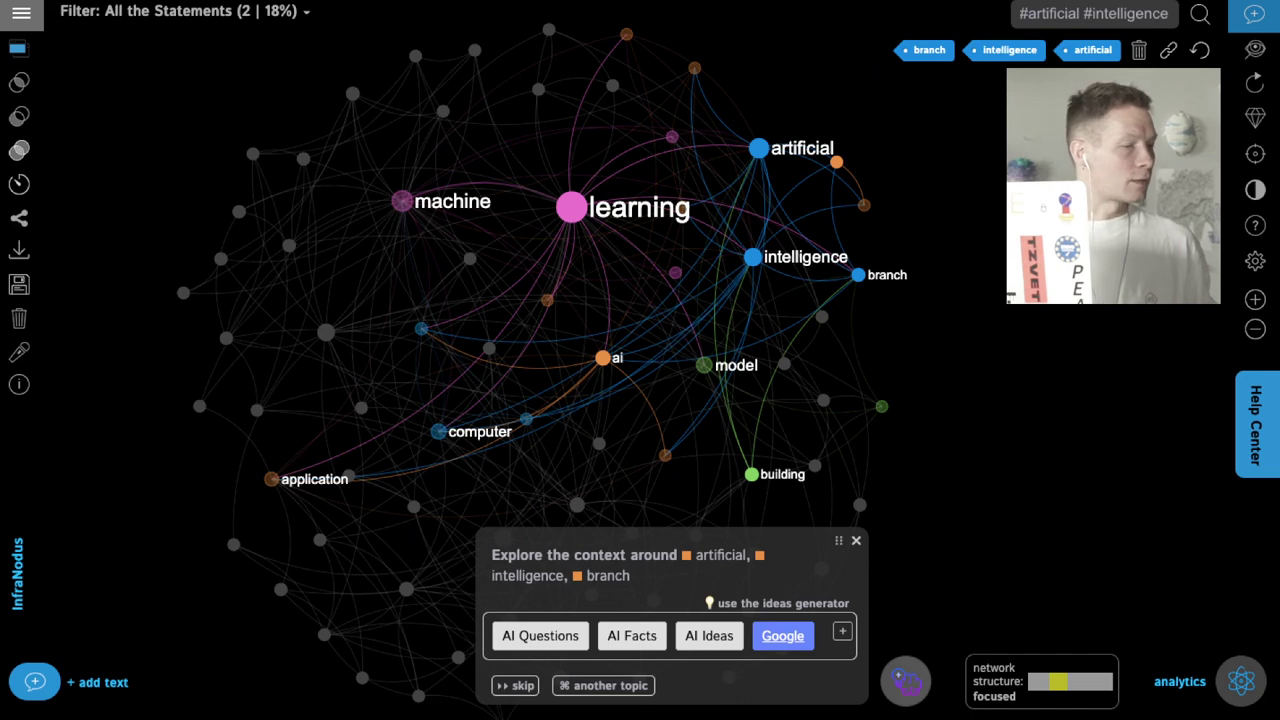
click(783, 636)
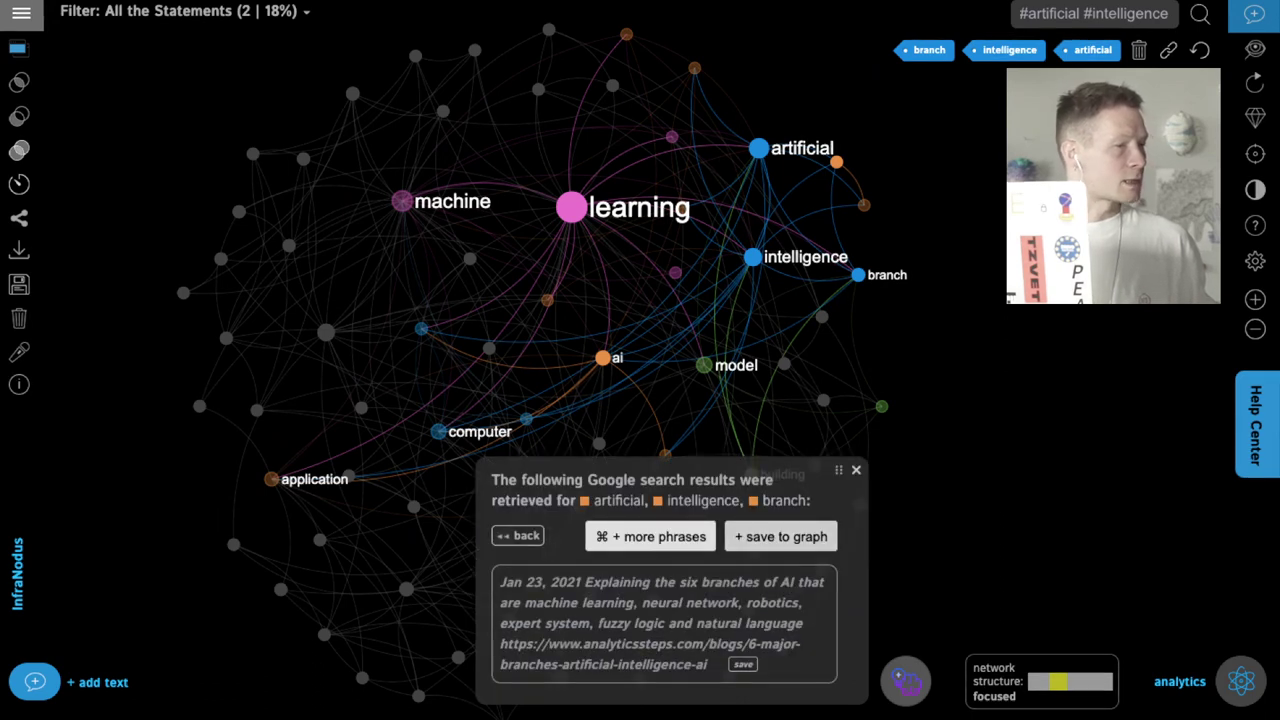
click(651, 536)
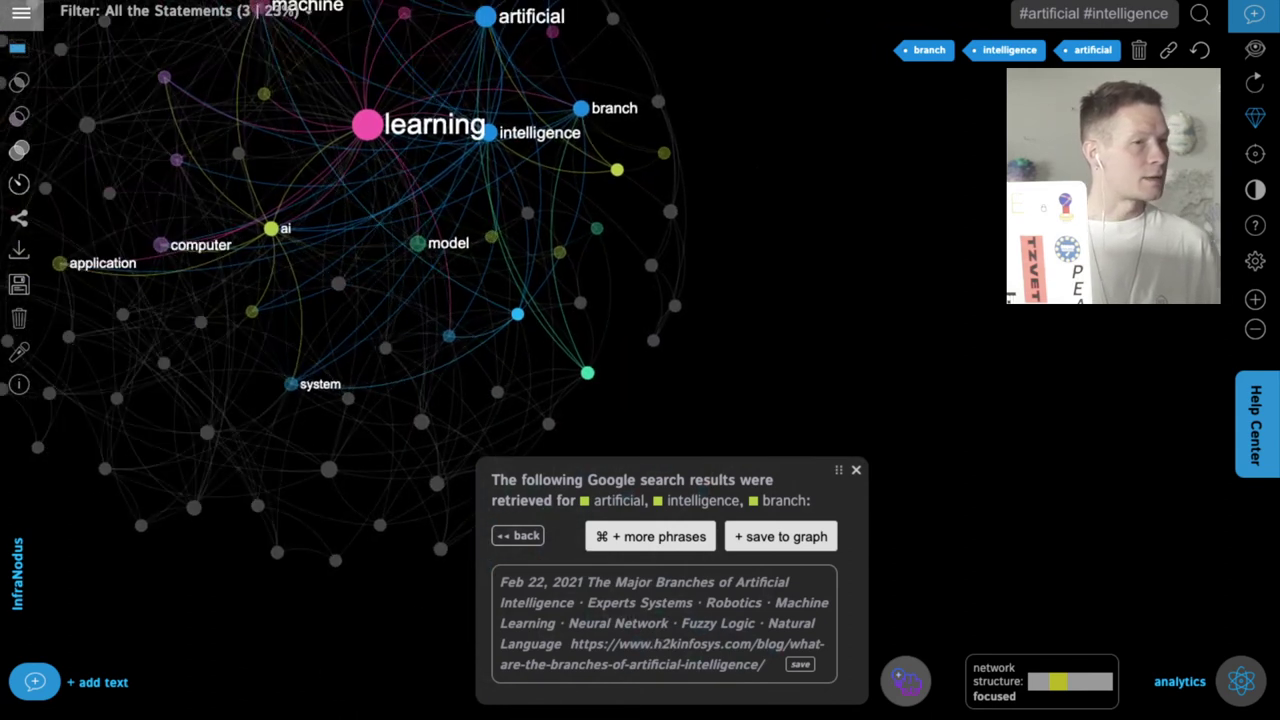
key(Escape)
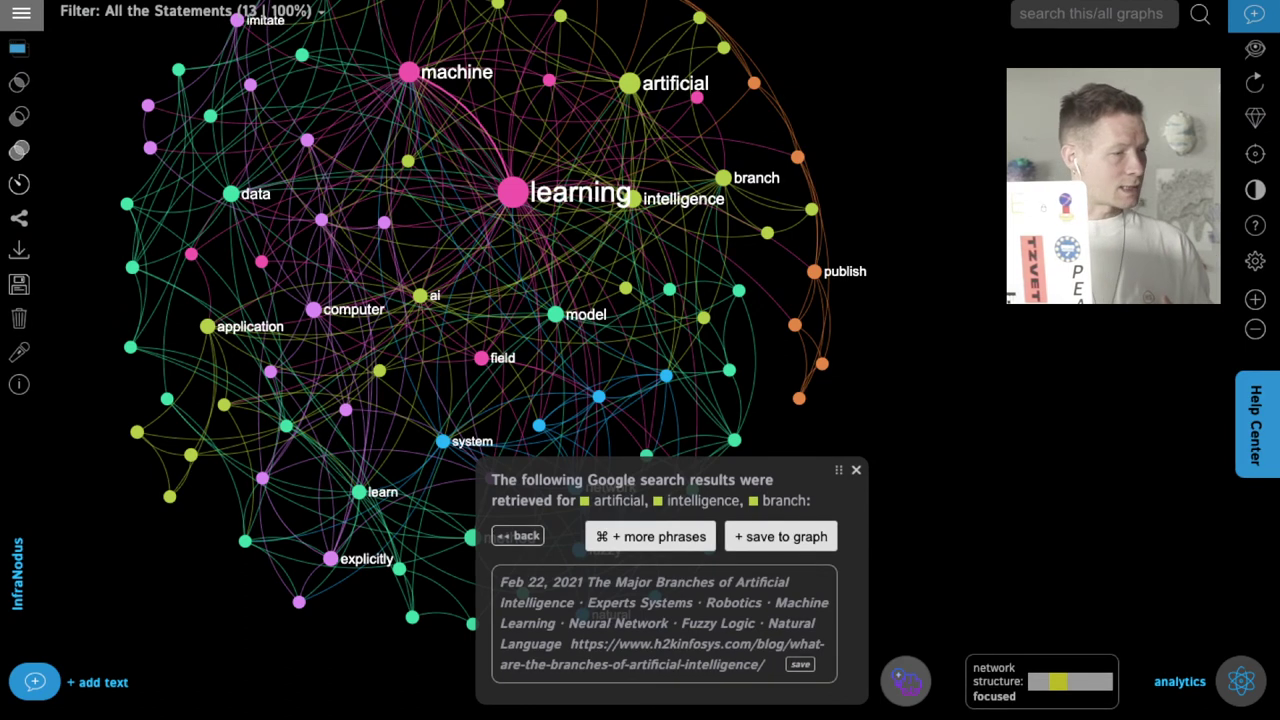
click(517, 536)
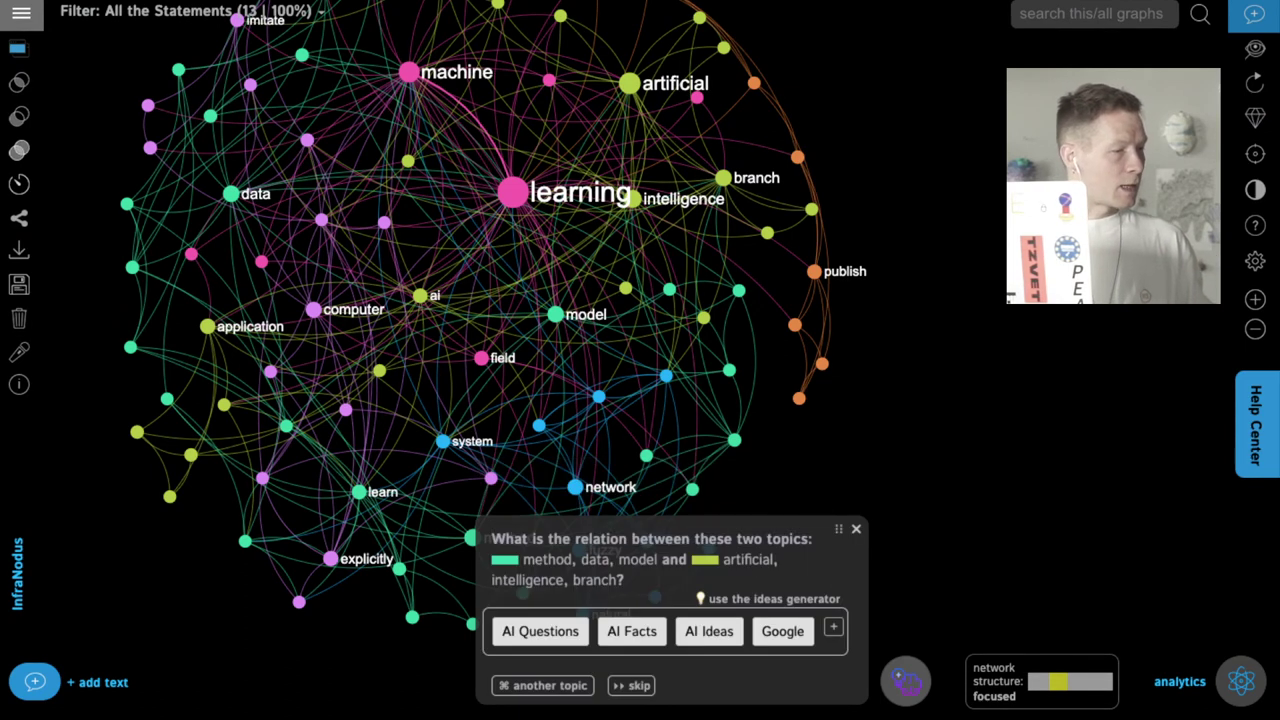
Step: Select the artificial, intelligence, learning and machine nodes, generate AI facts and save the one giving the 1955 definition of machine learning
drag(620, 440, 605, 470)
click(655, 113)
click(668, 228)
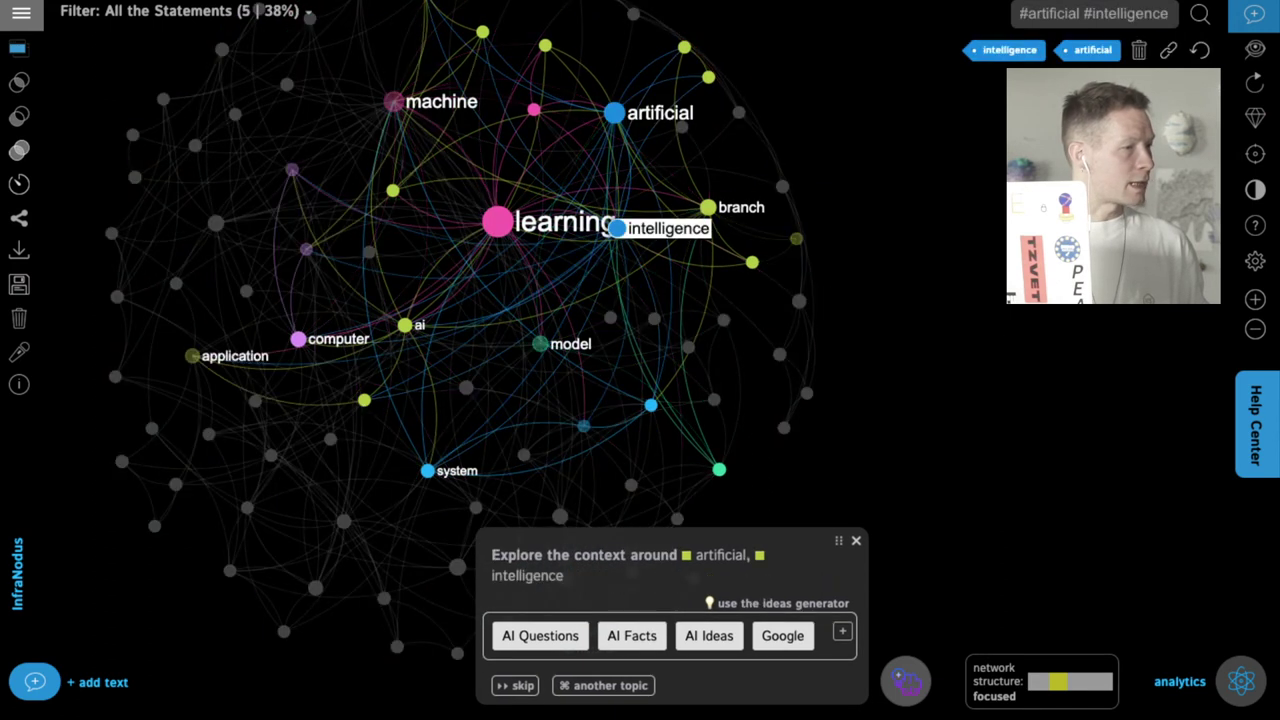
click(565, 222)
click(441, 101)
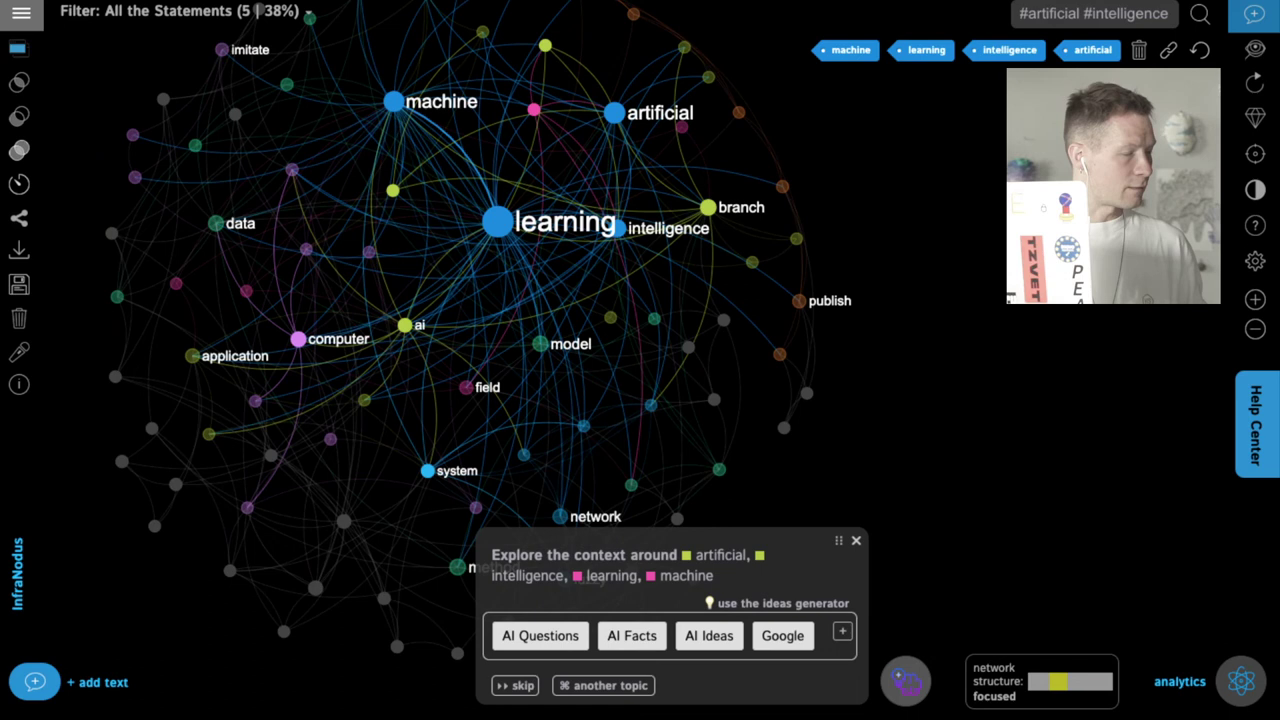
click(632, 635)
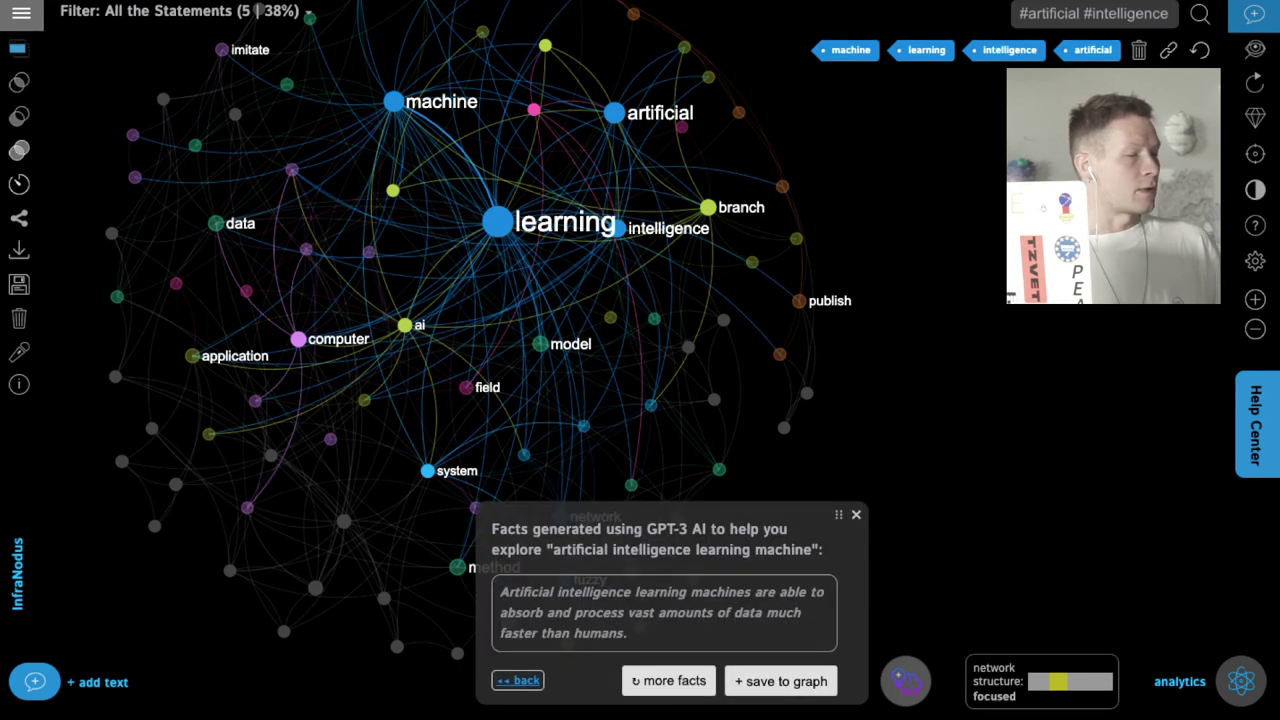
click(518, 681)
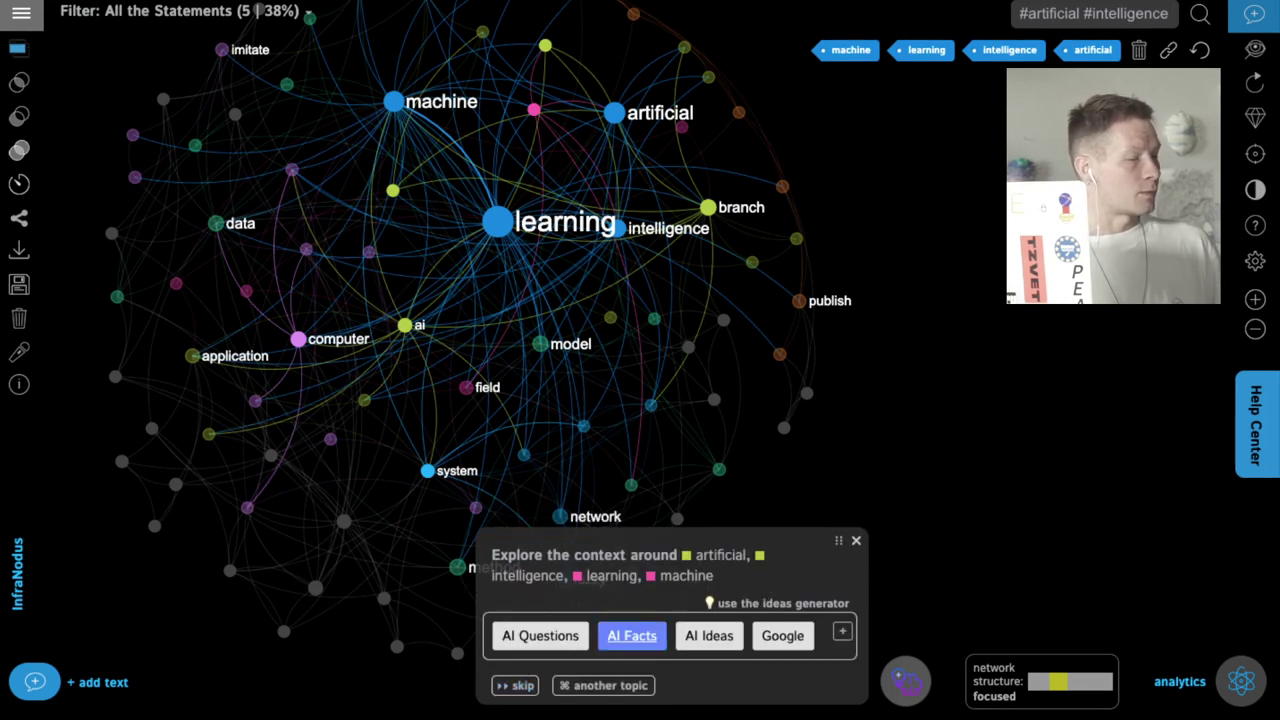
click(632, 636)
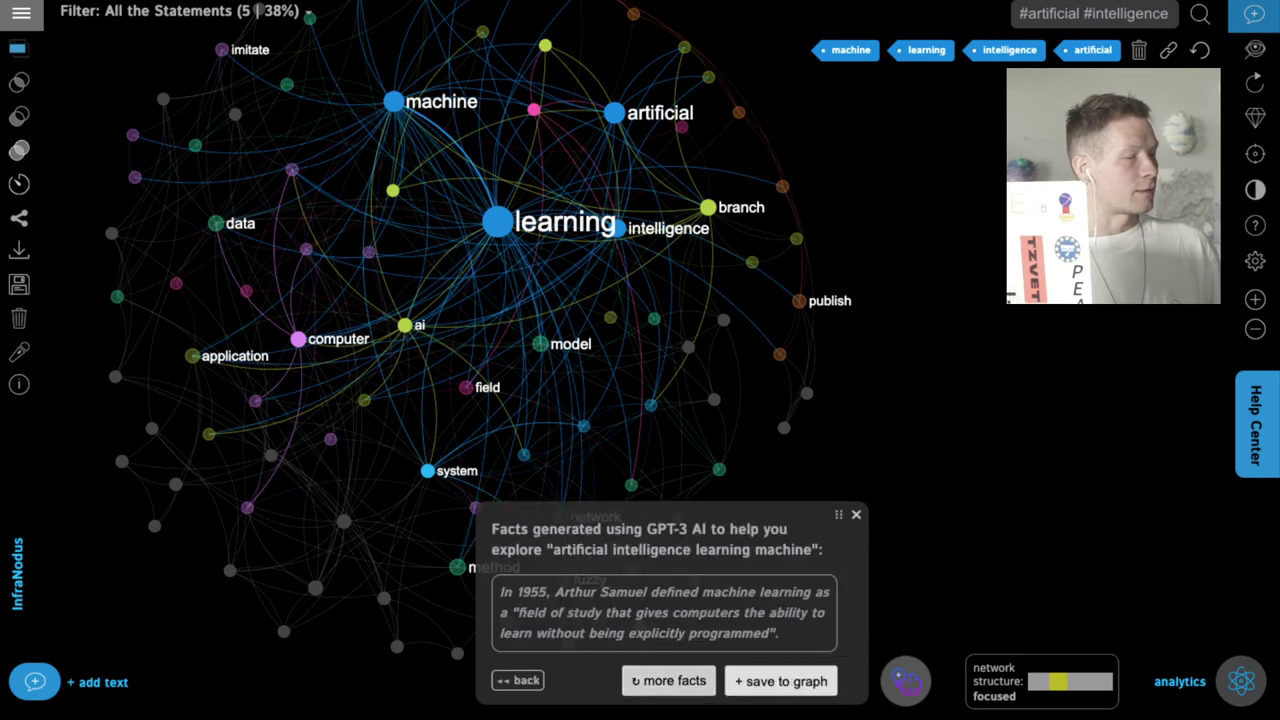
click(781, 681)
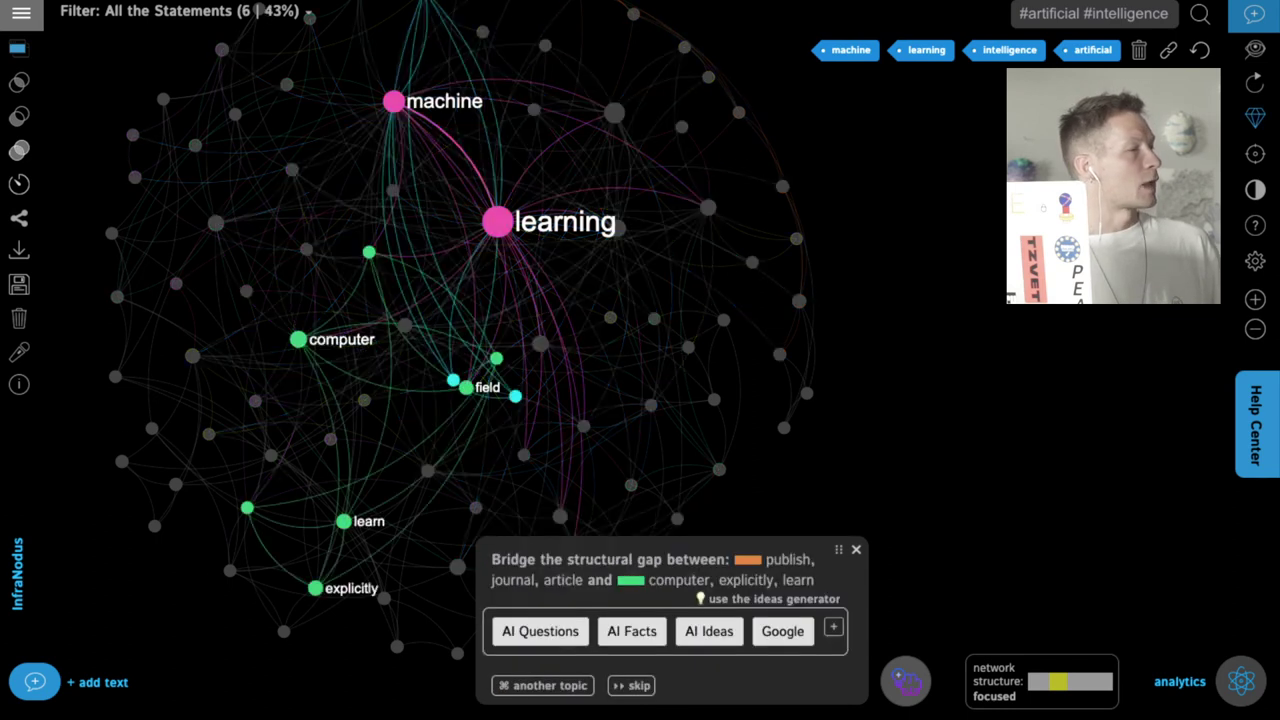
Step: Filter the graph's statements by the google_results tag and switch the filter to the gpt3 tag
click(185, 12)
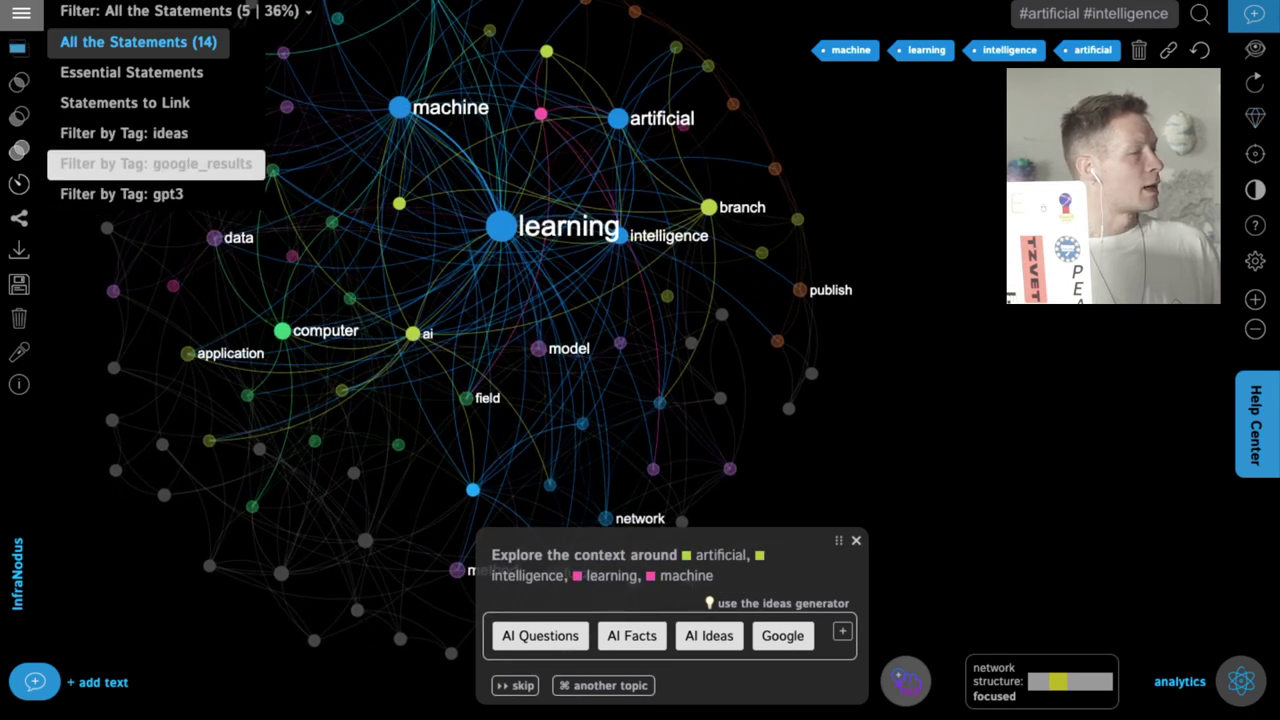
click(155, 163)
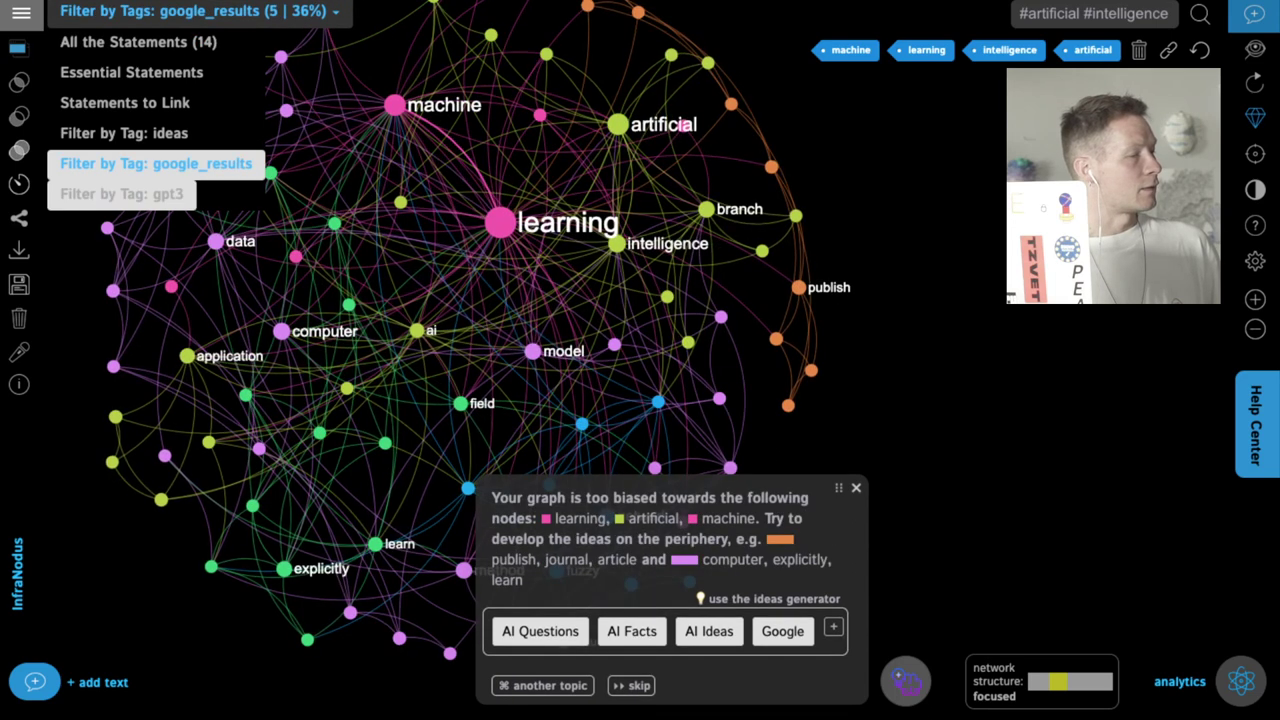
click(121, 193)
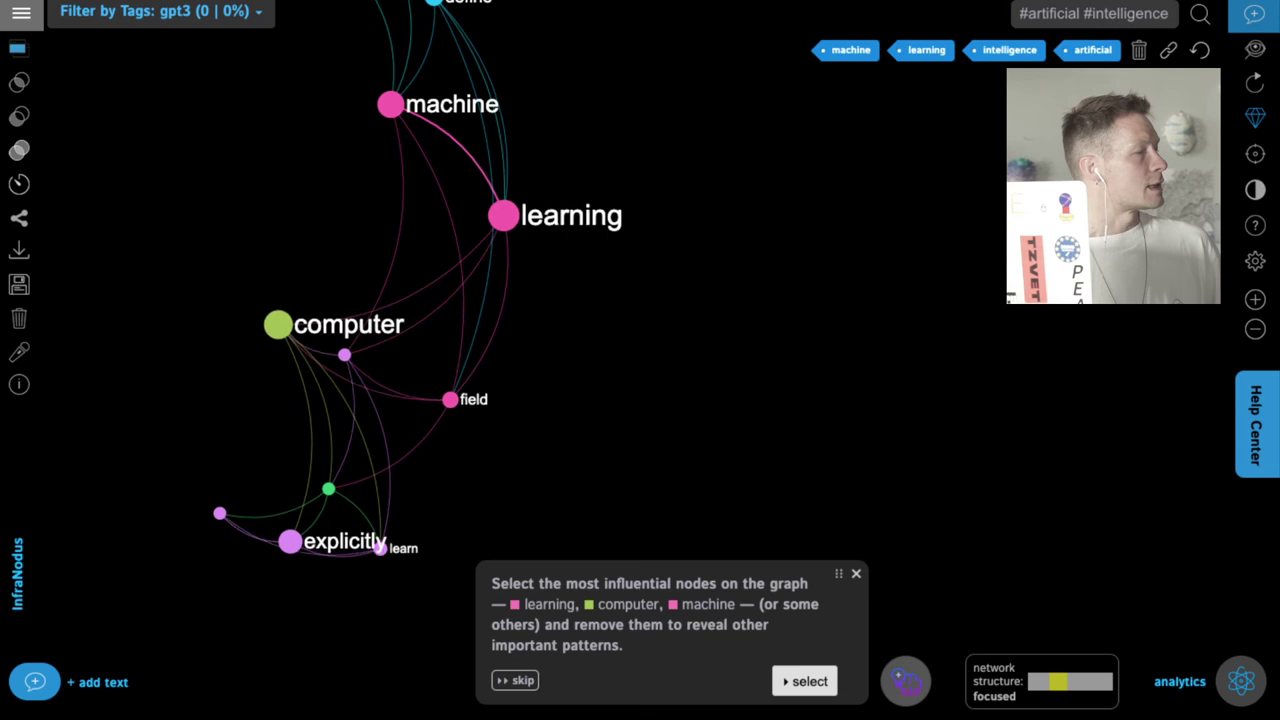
Step: Compare the gpt3 statements with the google_results statements in difference mode to highlight only what gpt3 adds
click(19, 117)
mouse_move(155, 12)
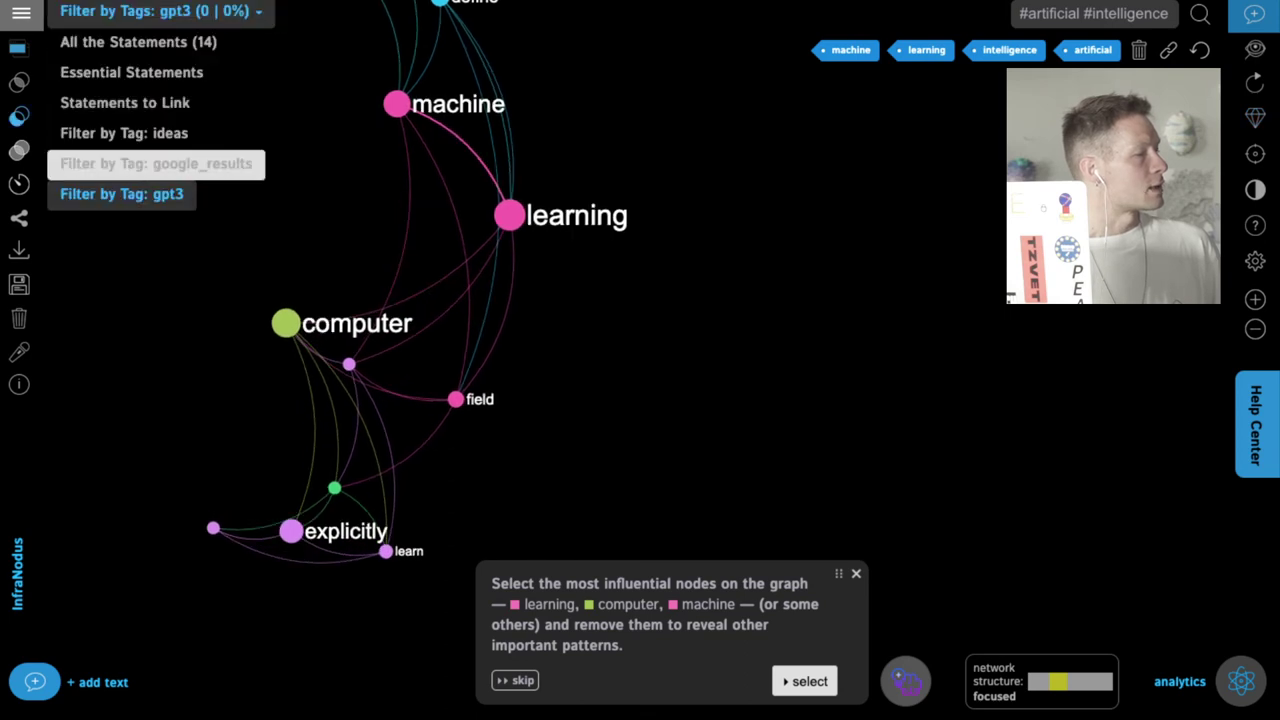
click(155, 163)
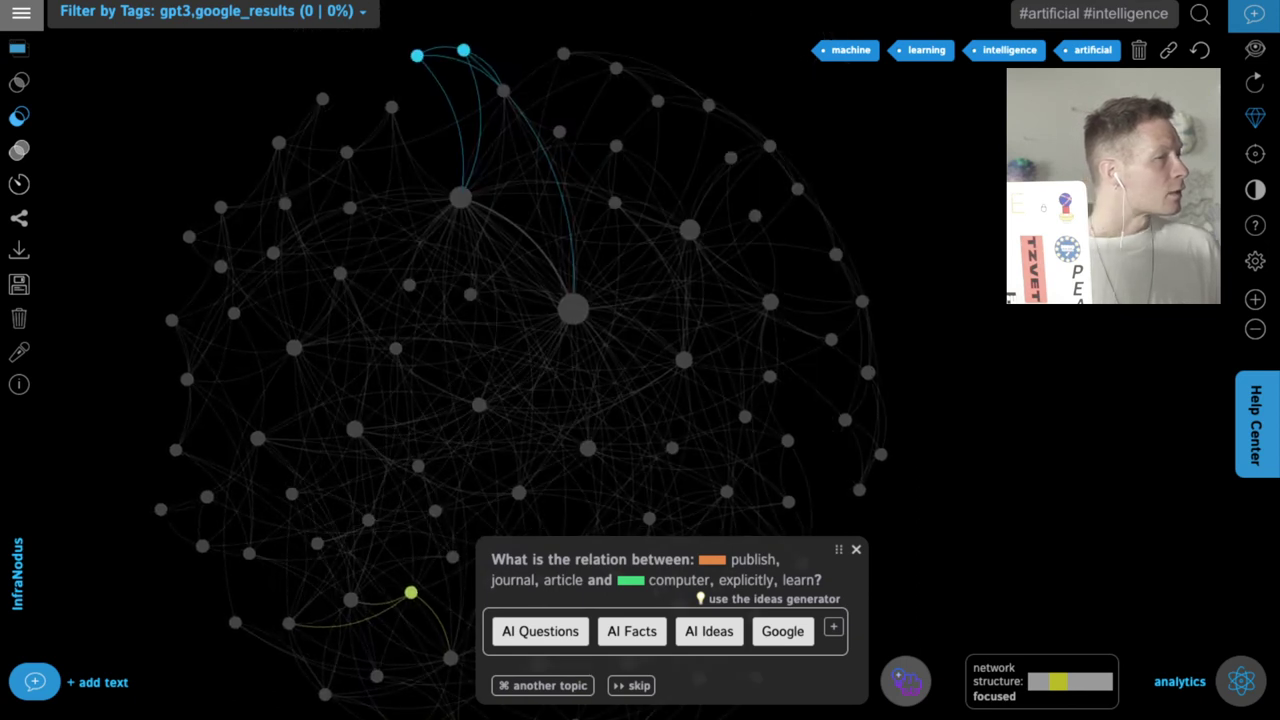
Step: Add the samuel and arthur nodes to the selection, browse the statements list, and clear the whole node selection
mouse_move(417, 55)
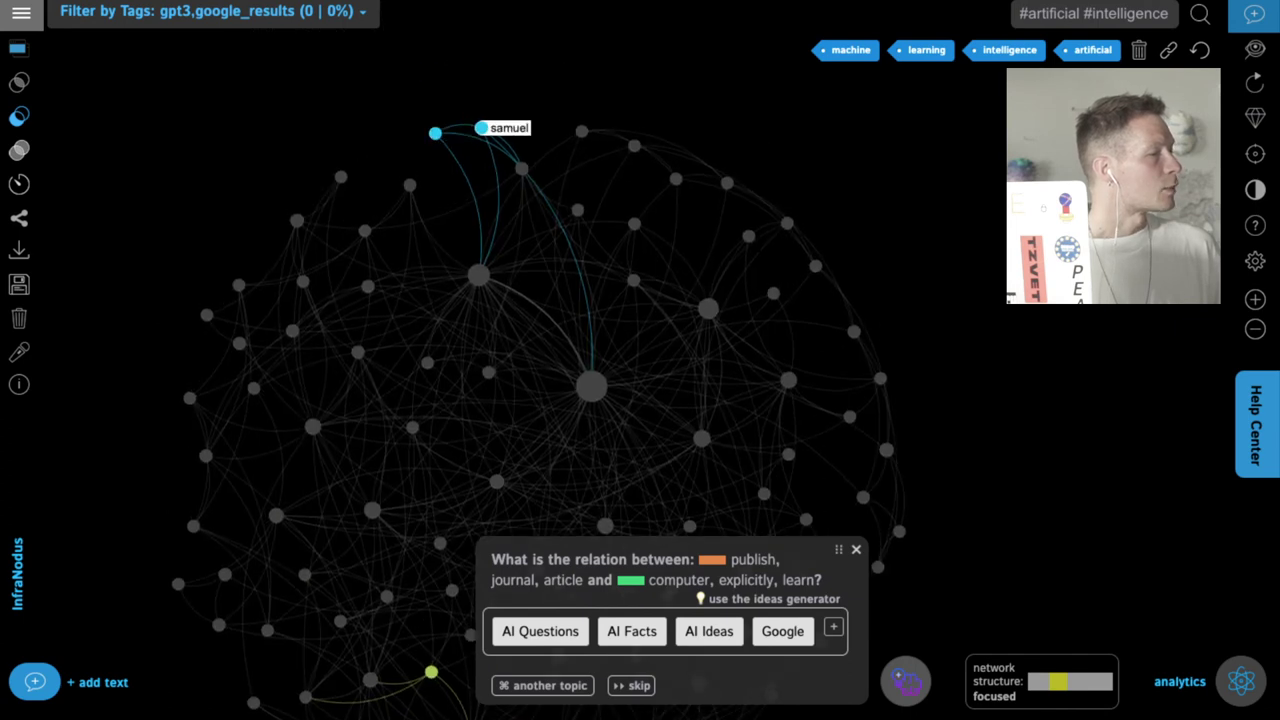
click(482, 128)
click(435, 133)
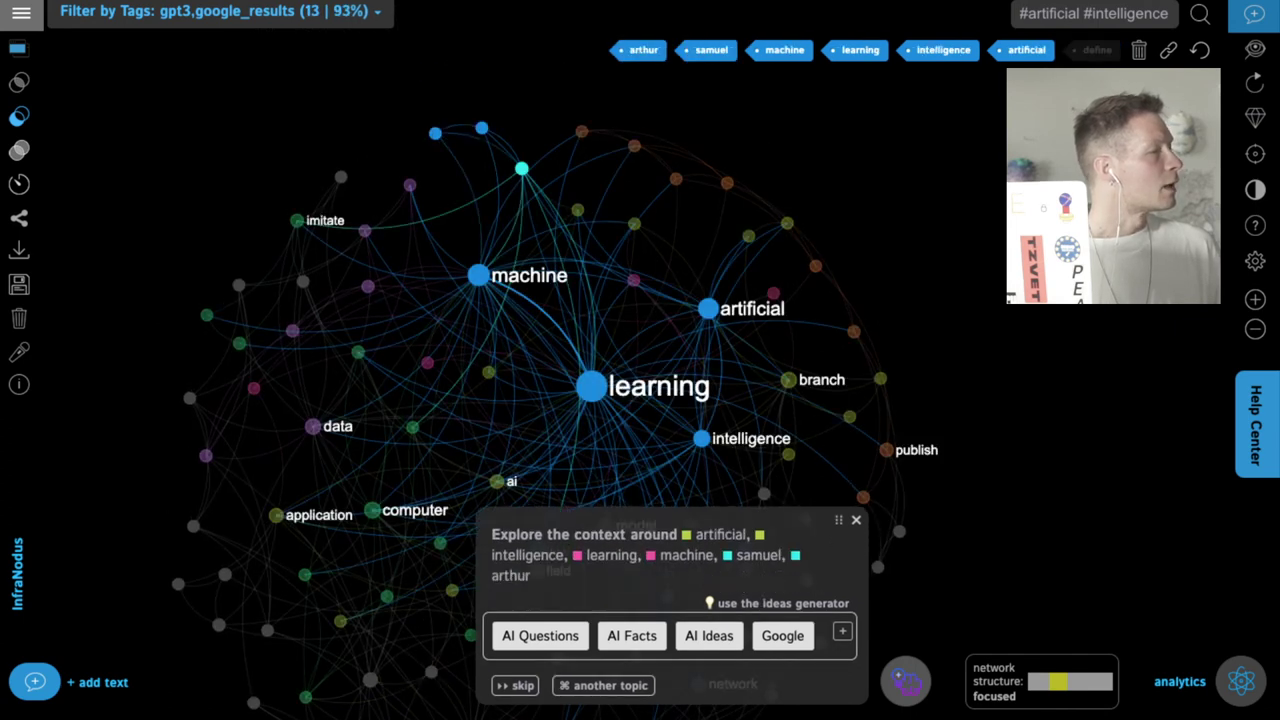
click(18, 48)
scroll(182, 270, down, 3)
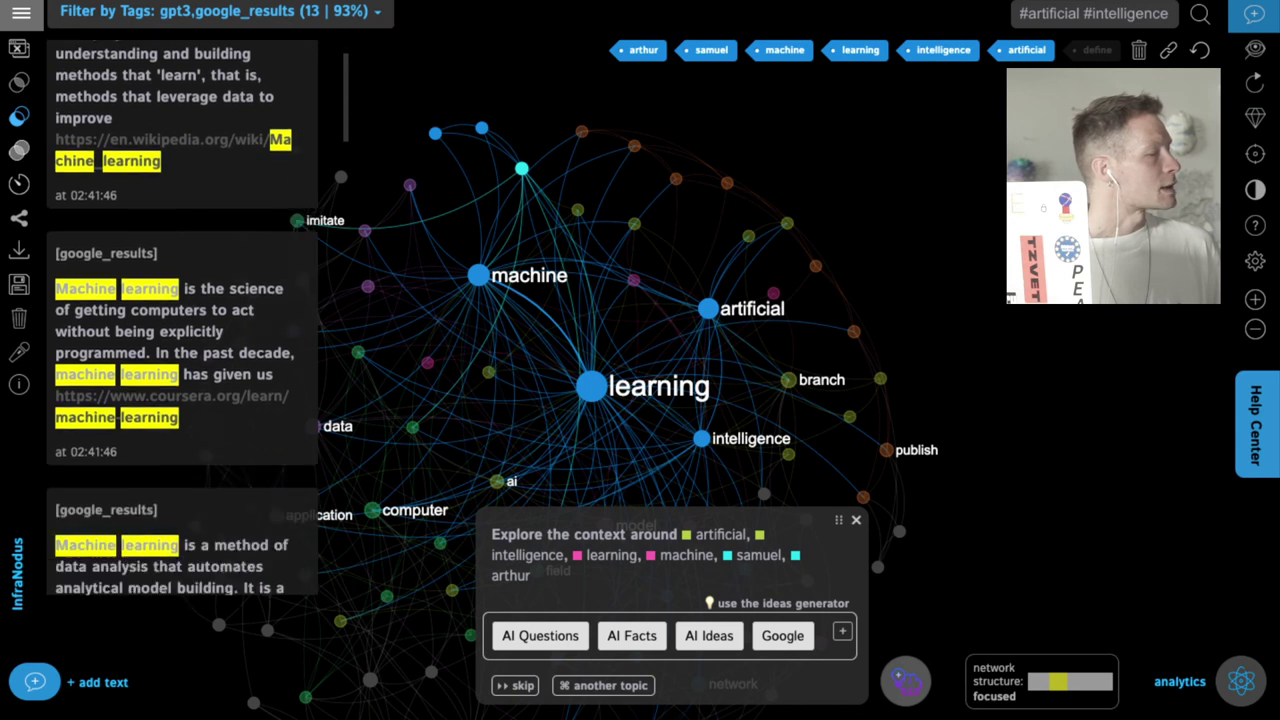
scroll(180, 320, down, 4)
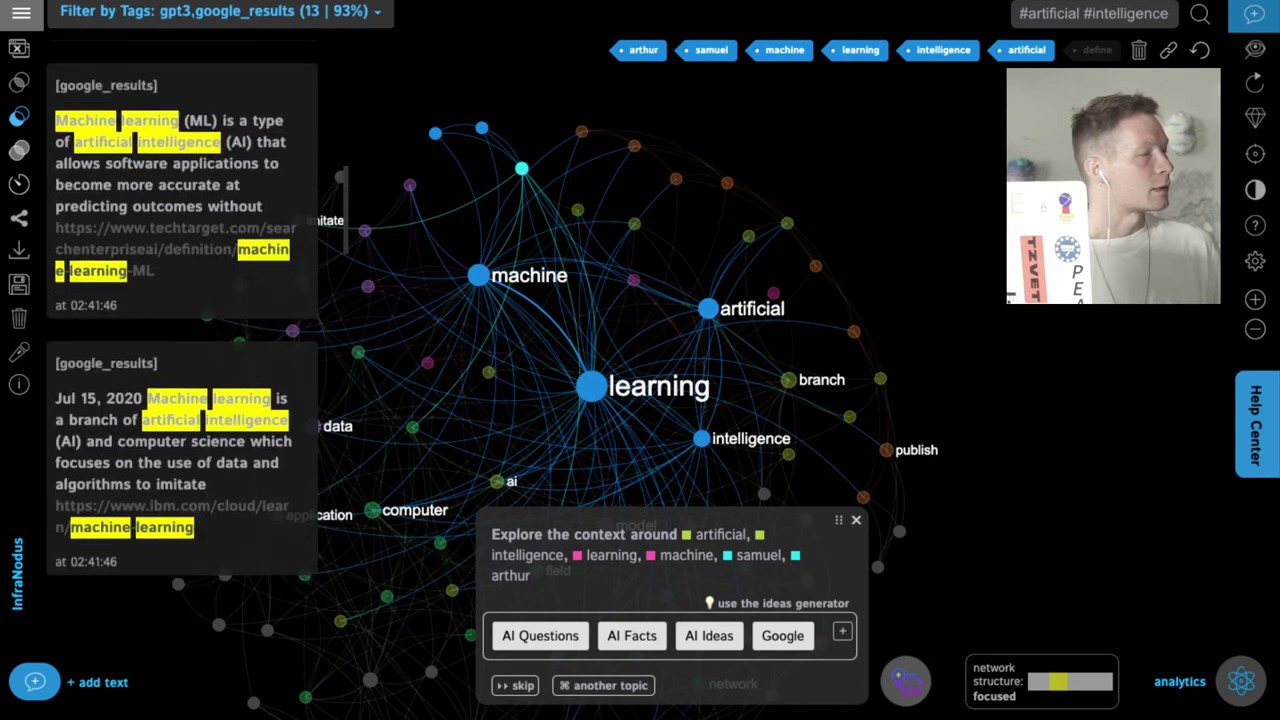
click(1200, 50)
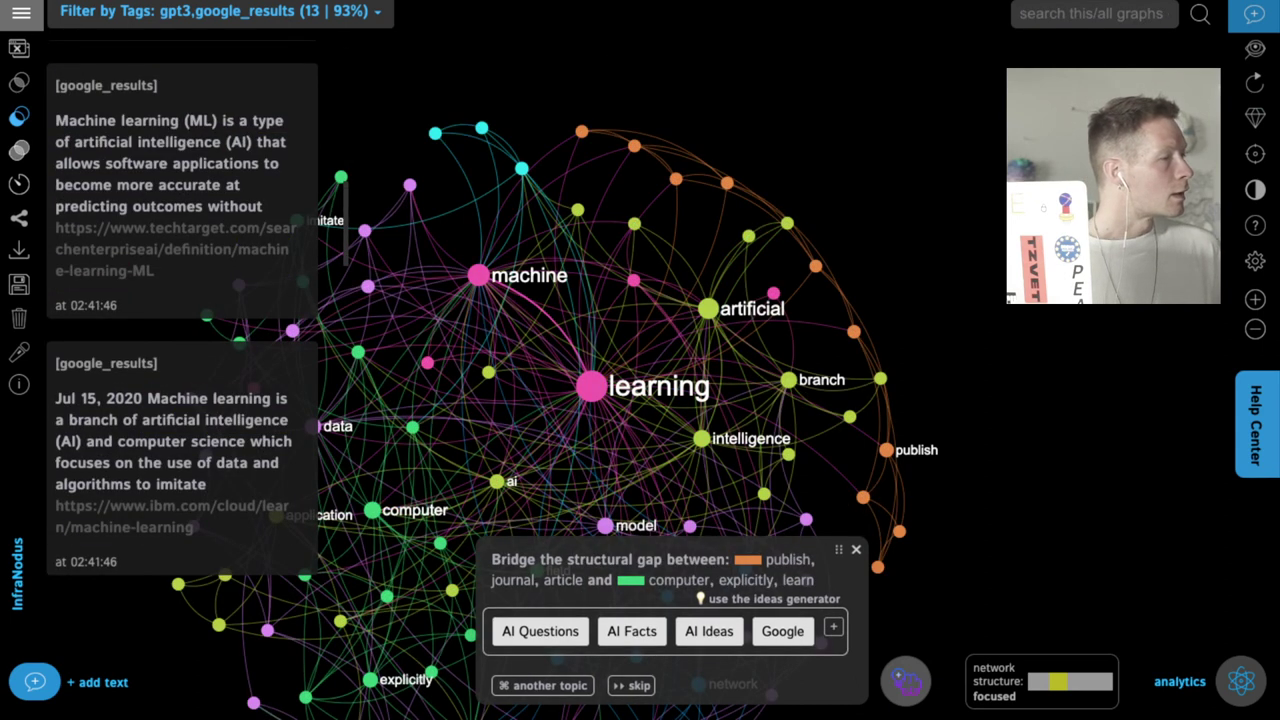
Step: Select only the samuel and arthur nodes, generate two AI facts about them, and go back without saving either
click(481, 128)
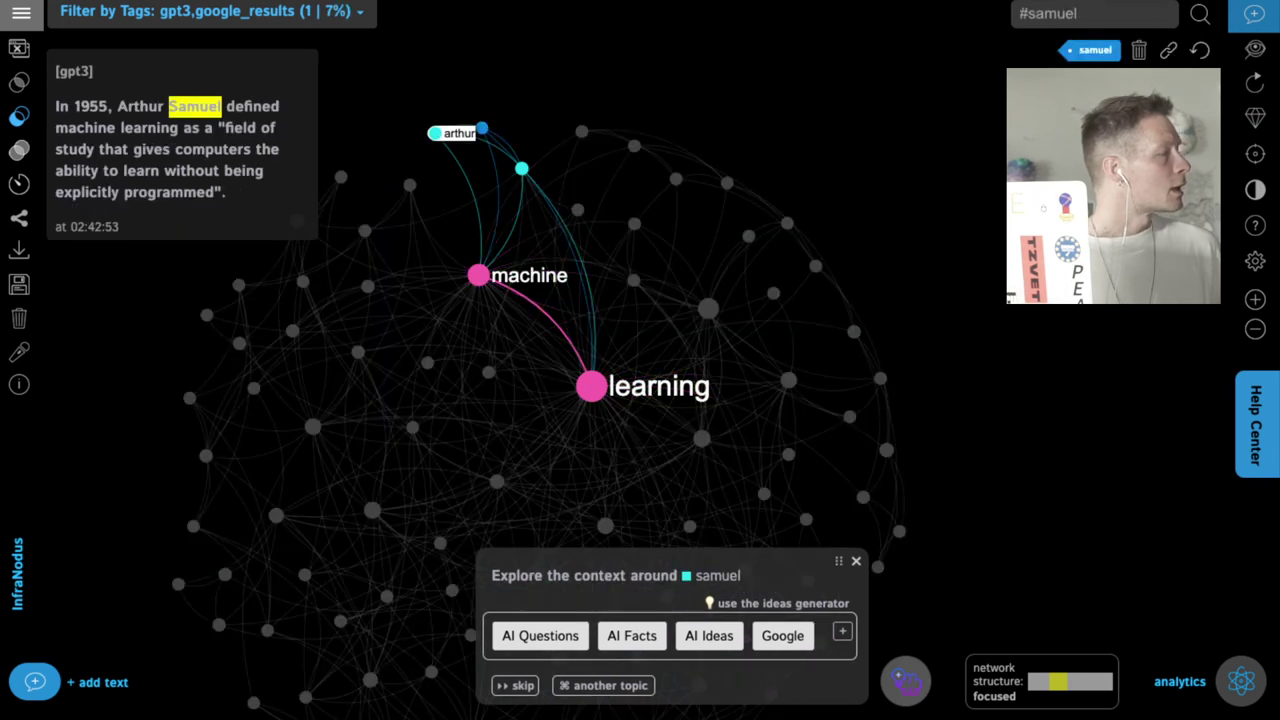
click(434, 133)
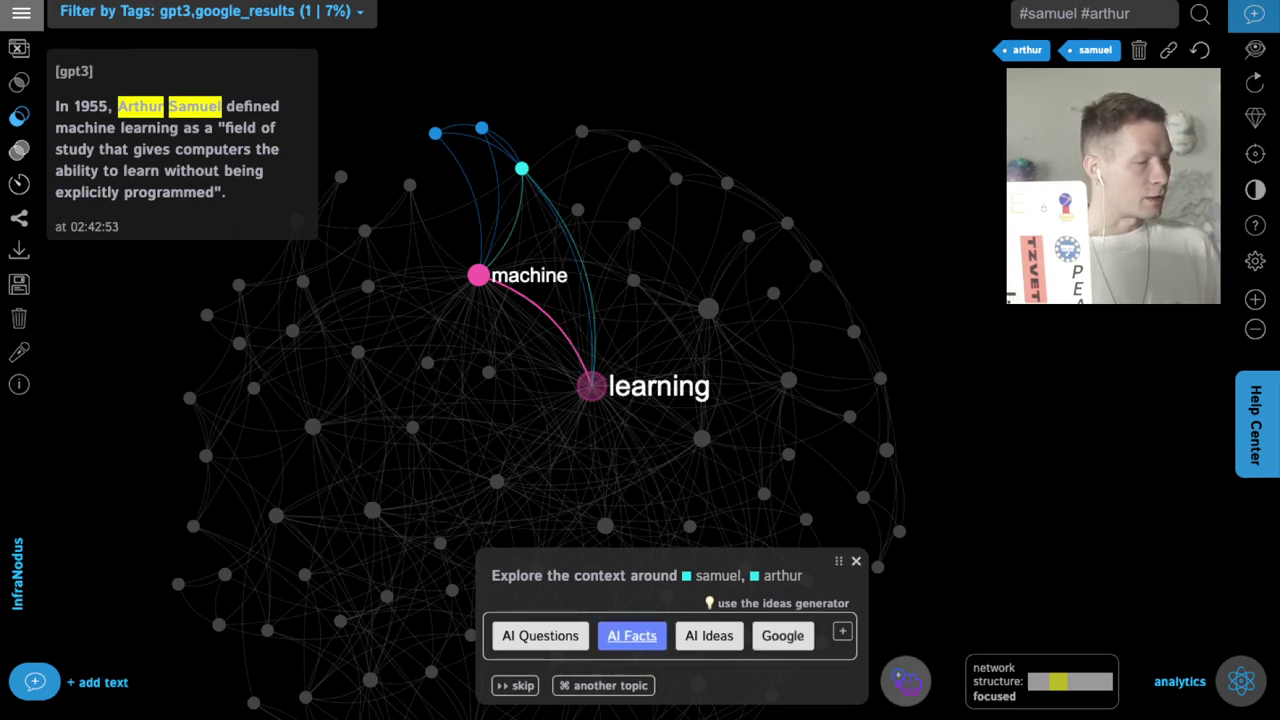
click(632, 635)
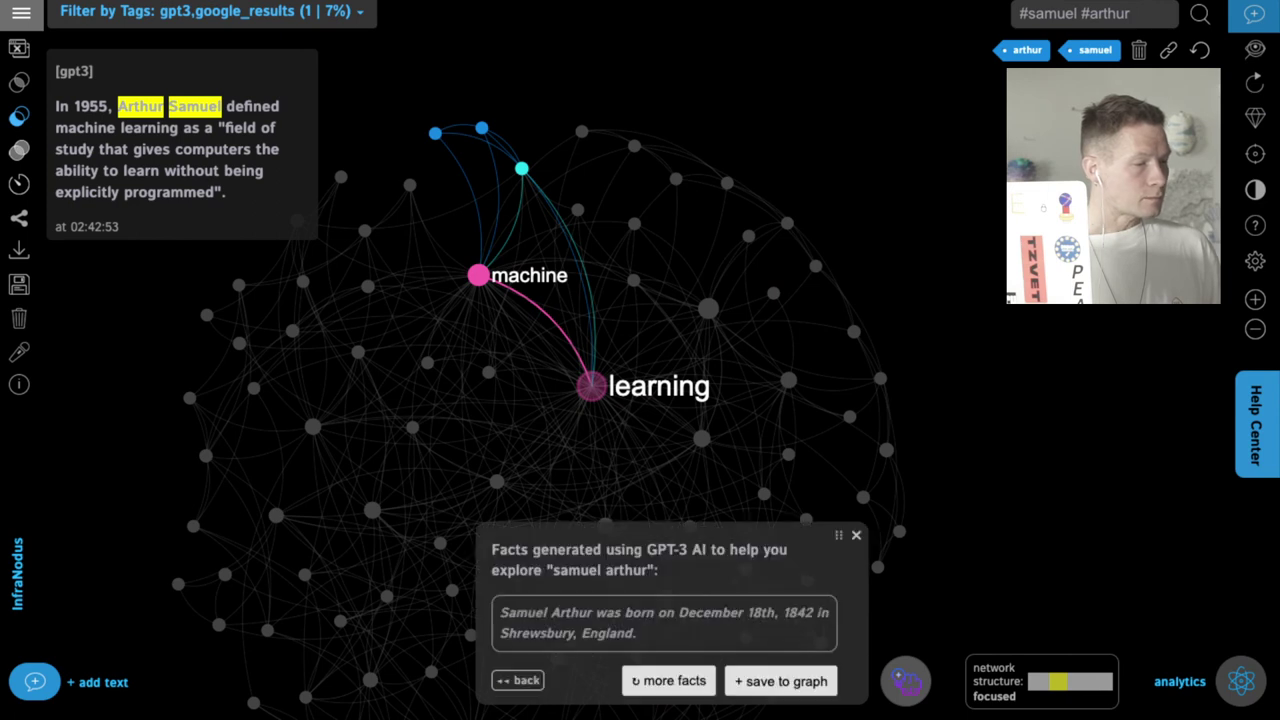
click(669, 680)
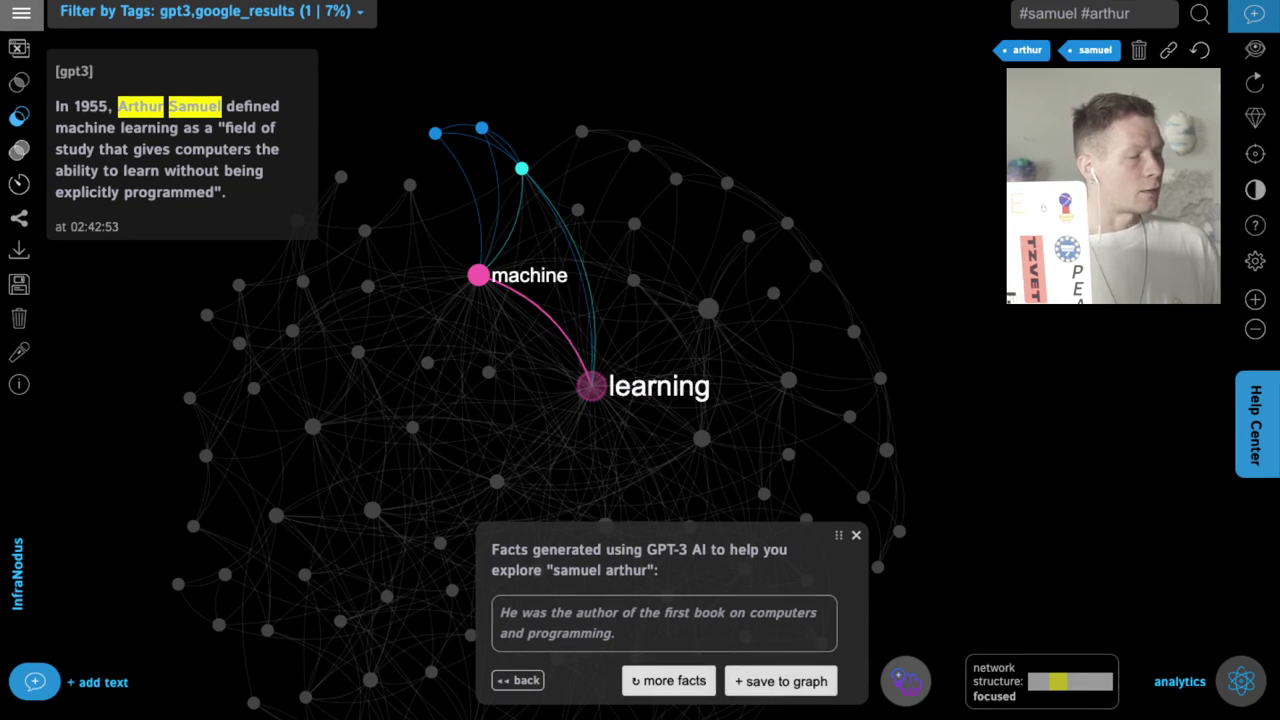
click(518, 681)
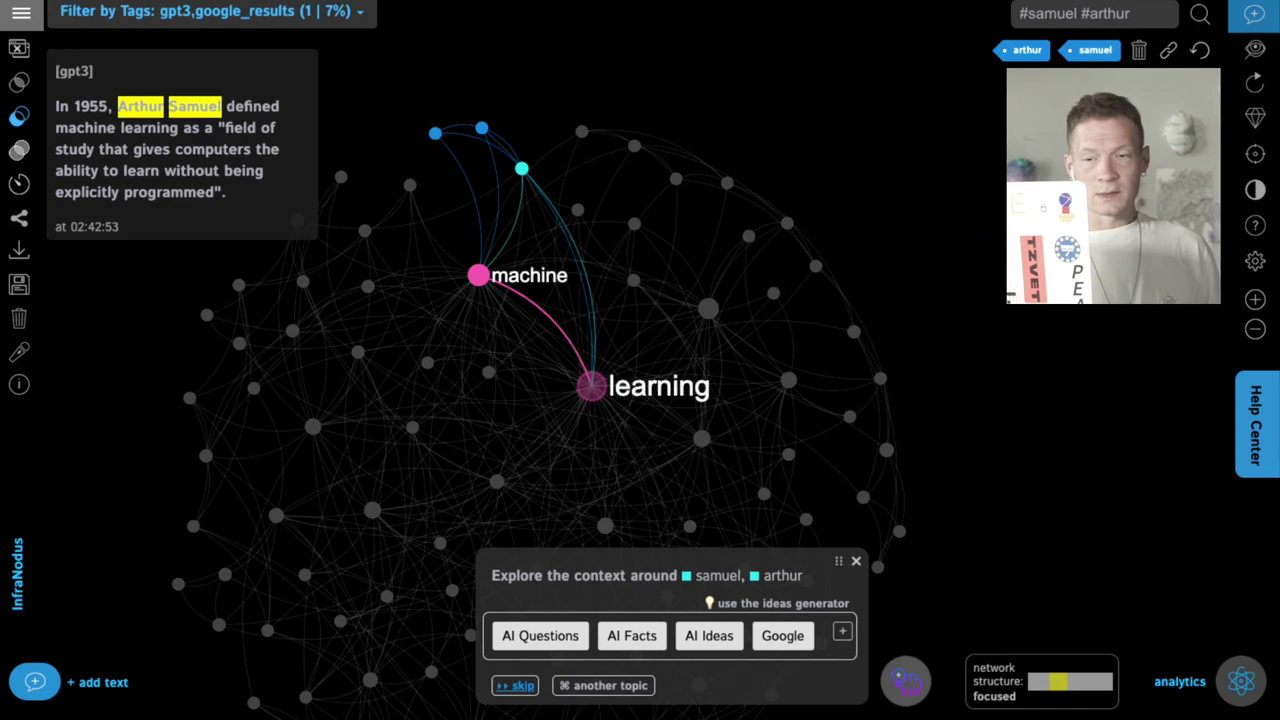